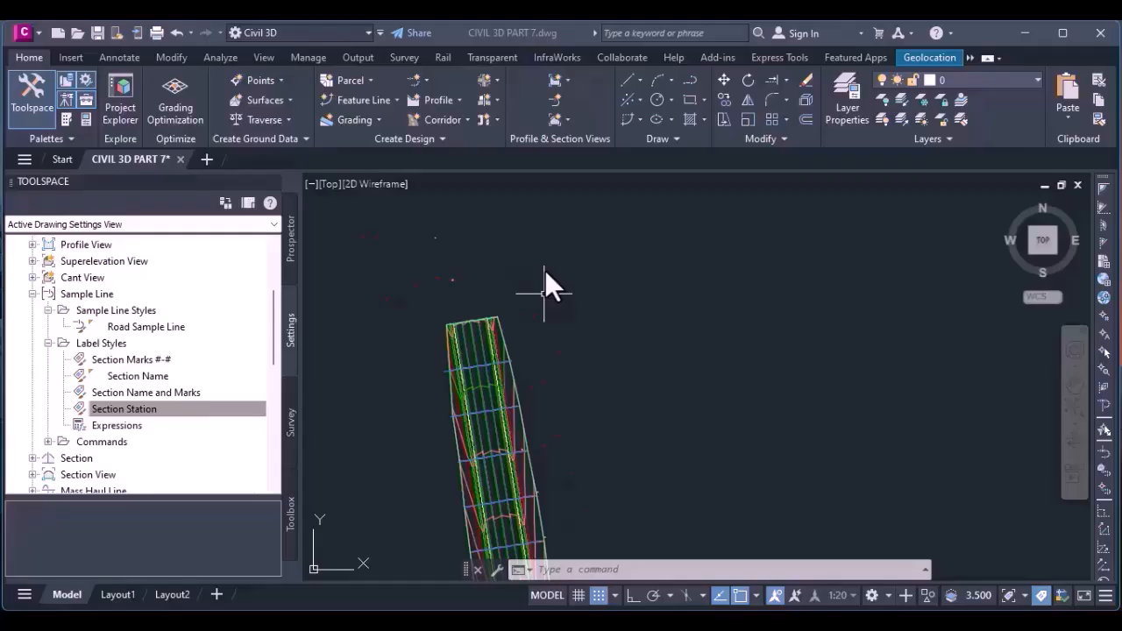
Examine the existing sample lines at the start of the road corridor.
scroll(470, 354, "up", 5)
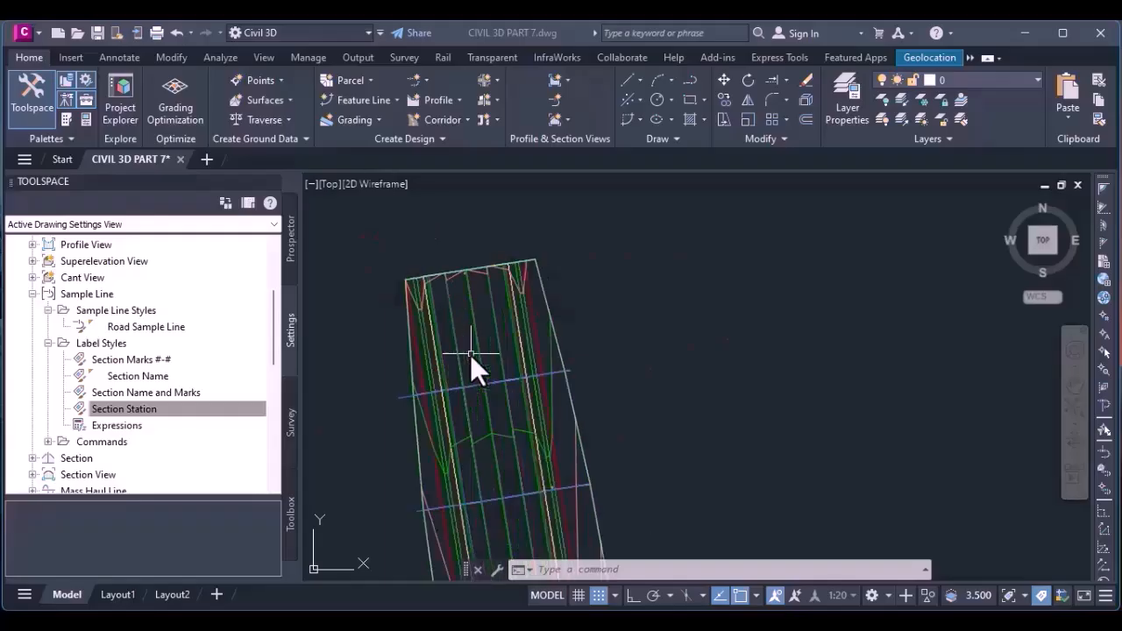
scroll(672, 263, "down", 2)
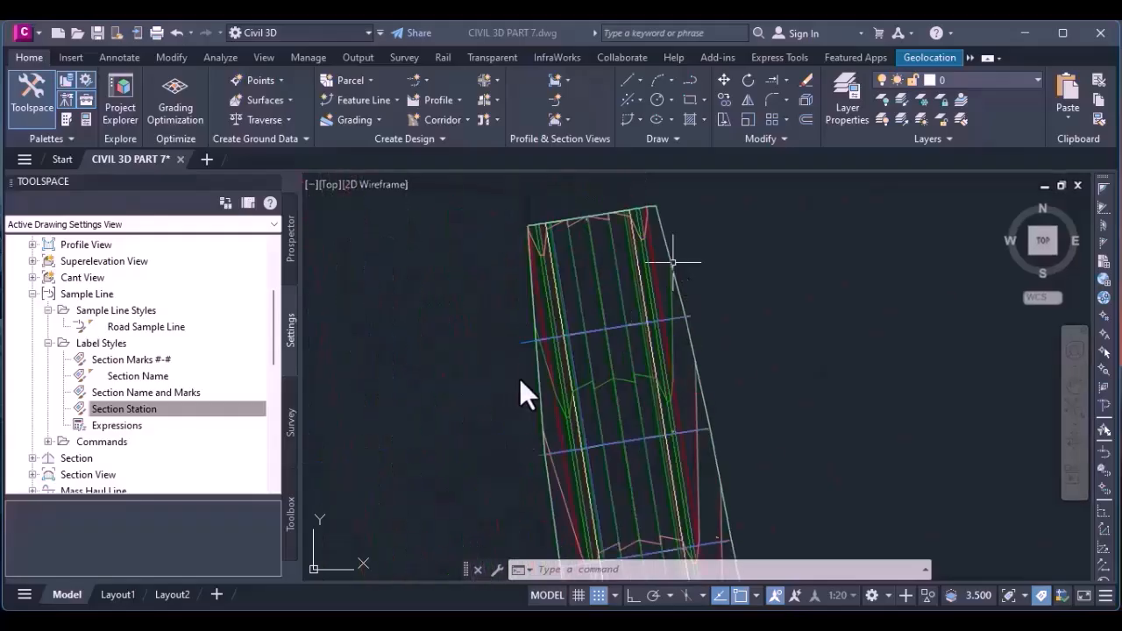
scroll(578, 223, "up", 2)
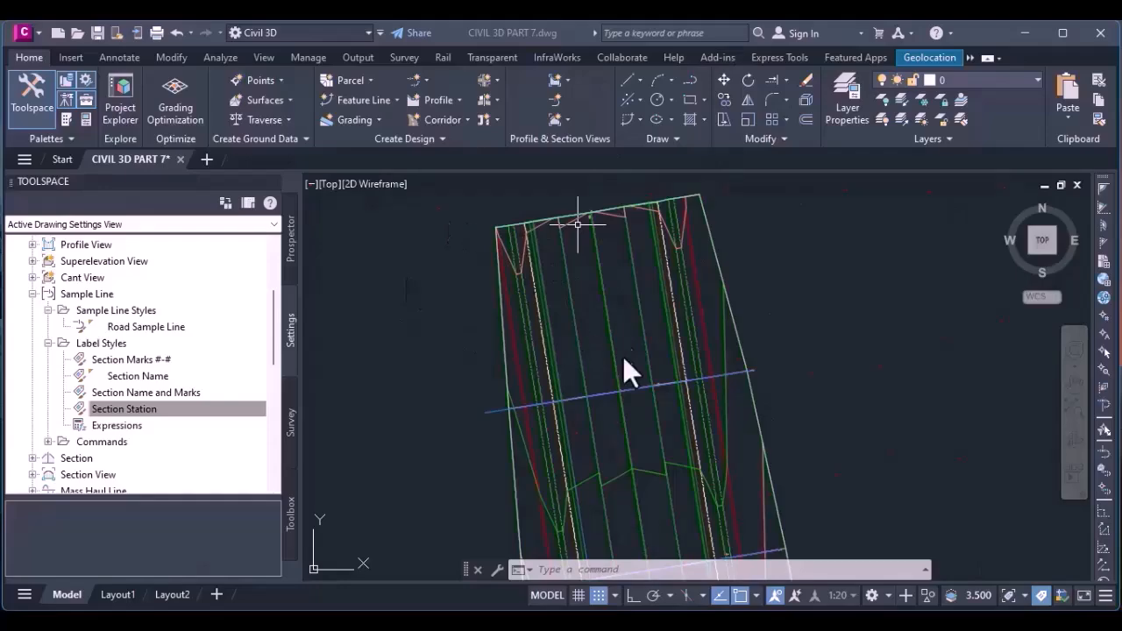
scroll(431, 273, "down", 2)
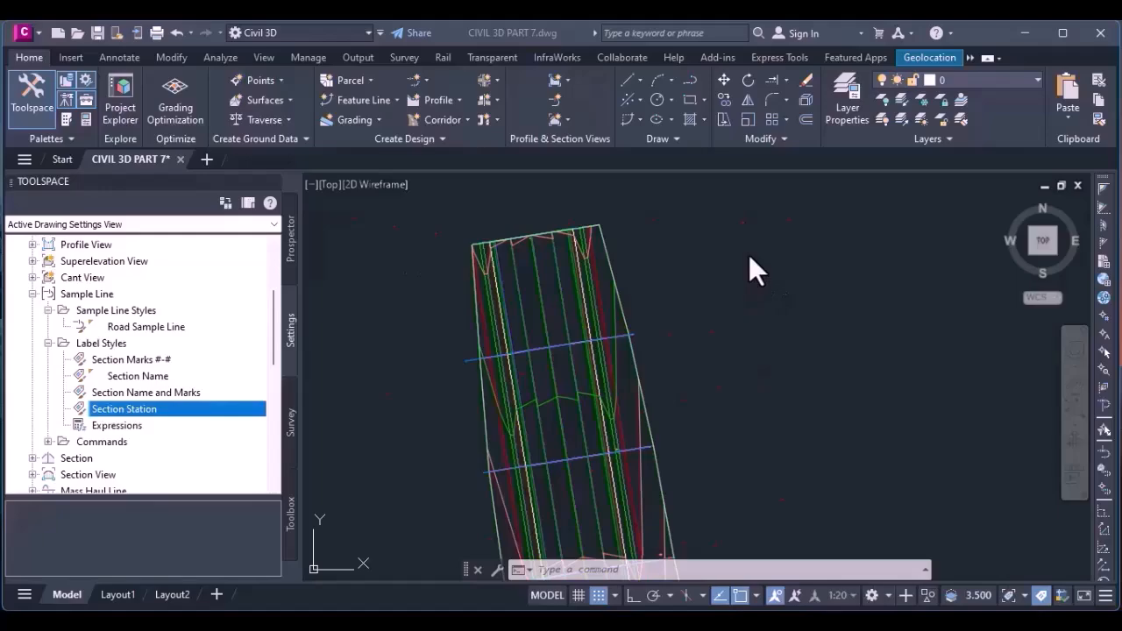
scroll(361, 250, "down", 3)
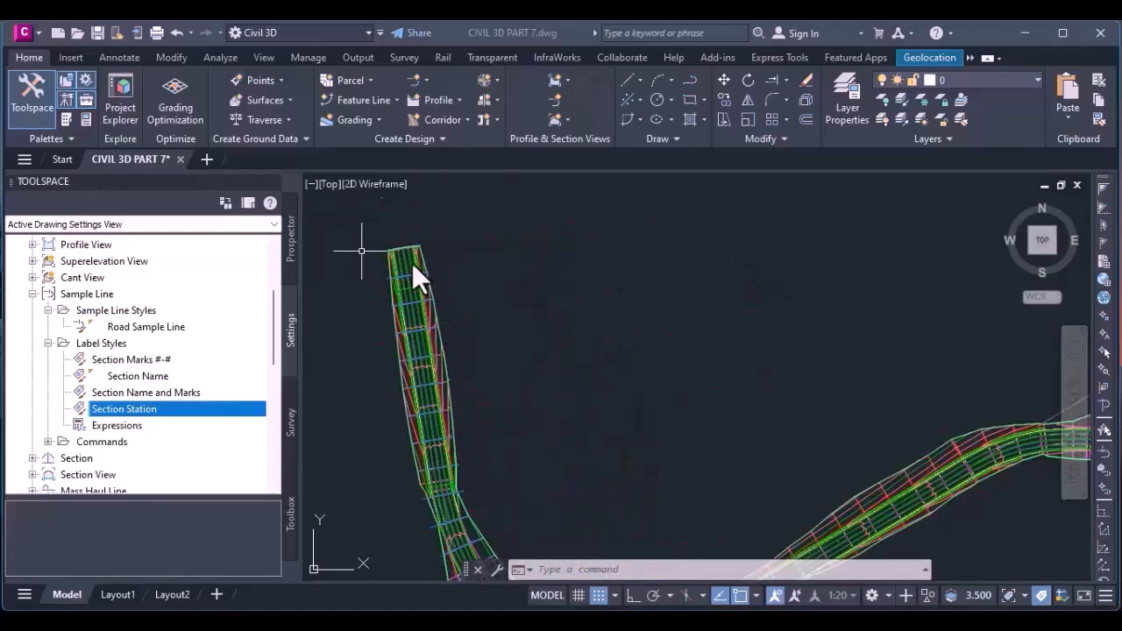
scroll(408, 262, "up", 3)
scroll(915, 240, "up", 2)
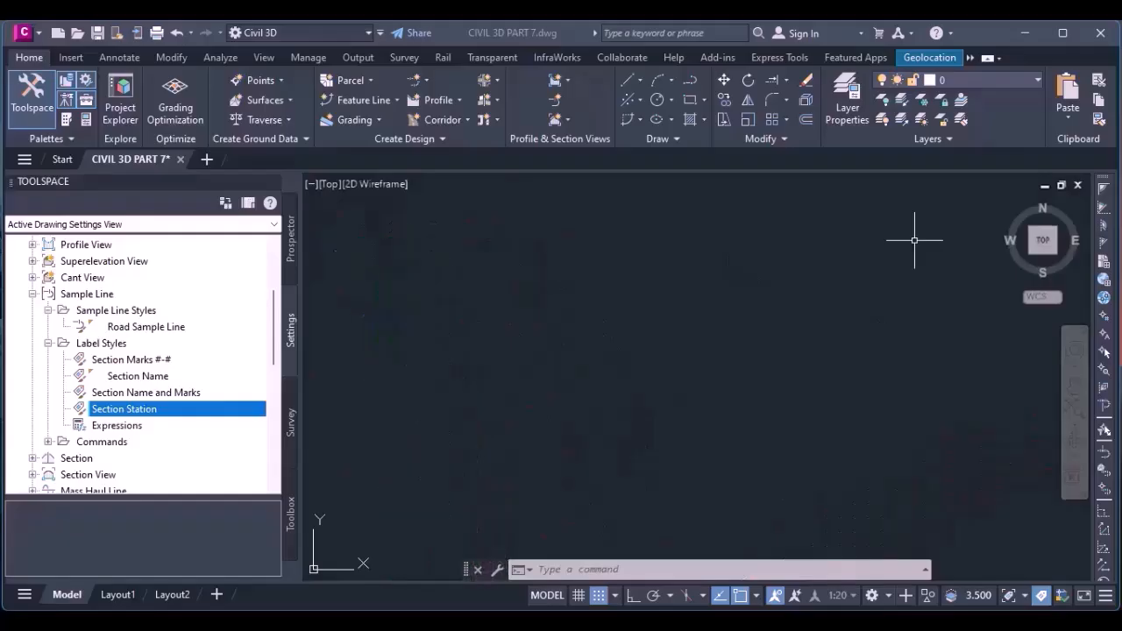
left_click(614, 341)
scroll(614, 340, "down", 2)
scroll(666, 272, "down", 2)
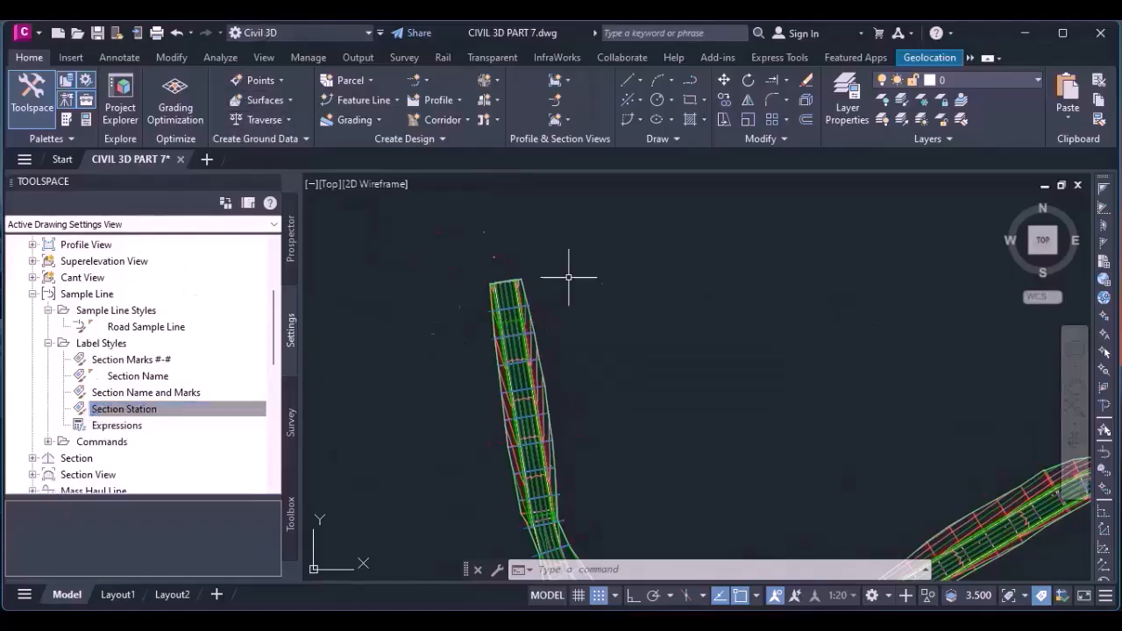
scroll(548, 254, "up", 2)
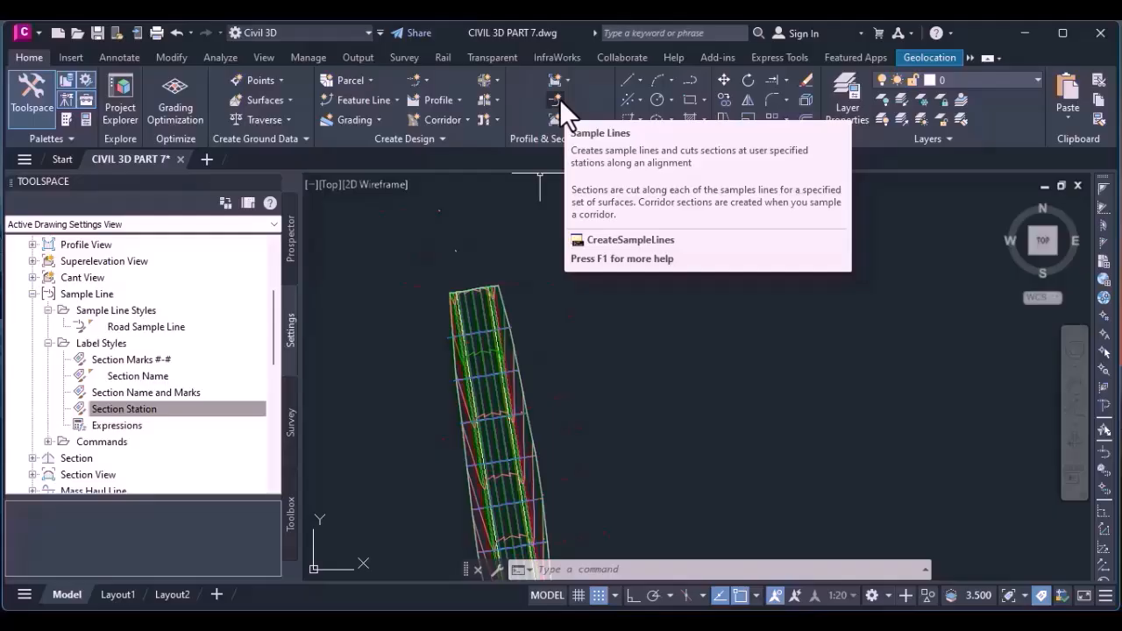
Start creating sample lines for alignment ALT1 in the SKS group, using the by-range-of-stations method.
left_click(556, 100)
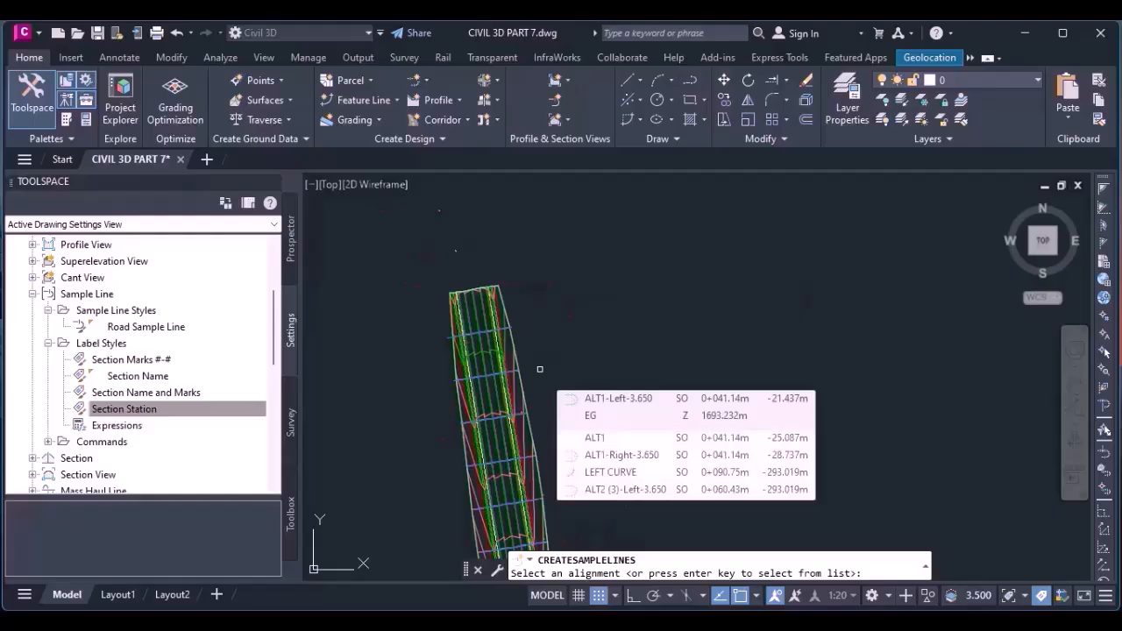
key("Return")
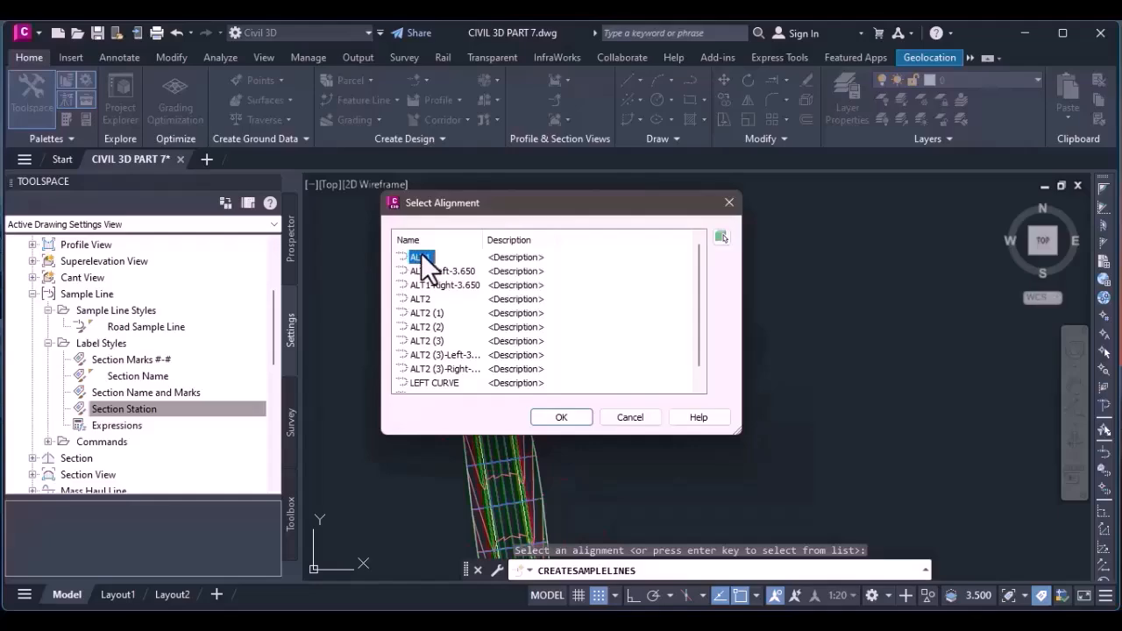
left_click(560, 416)
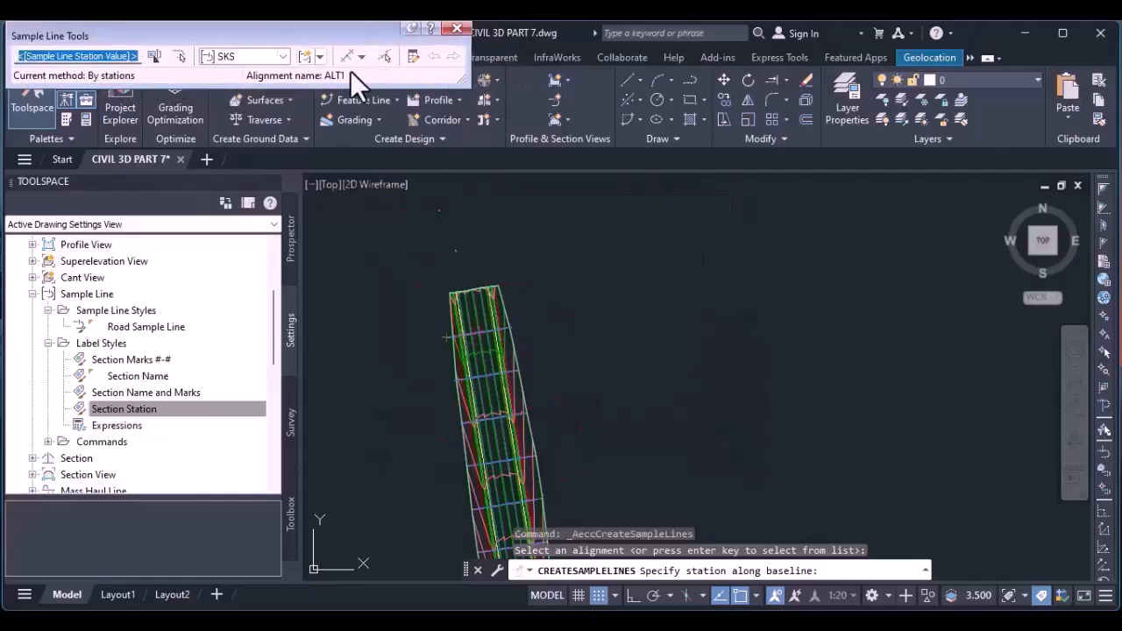
left_click(246, 54)
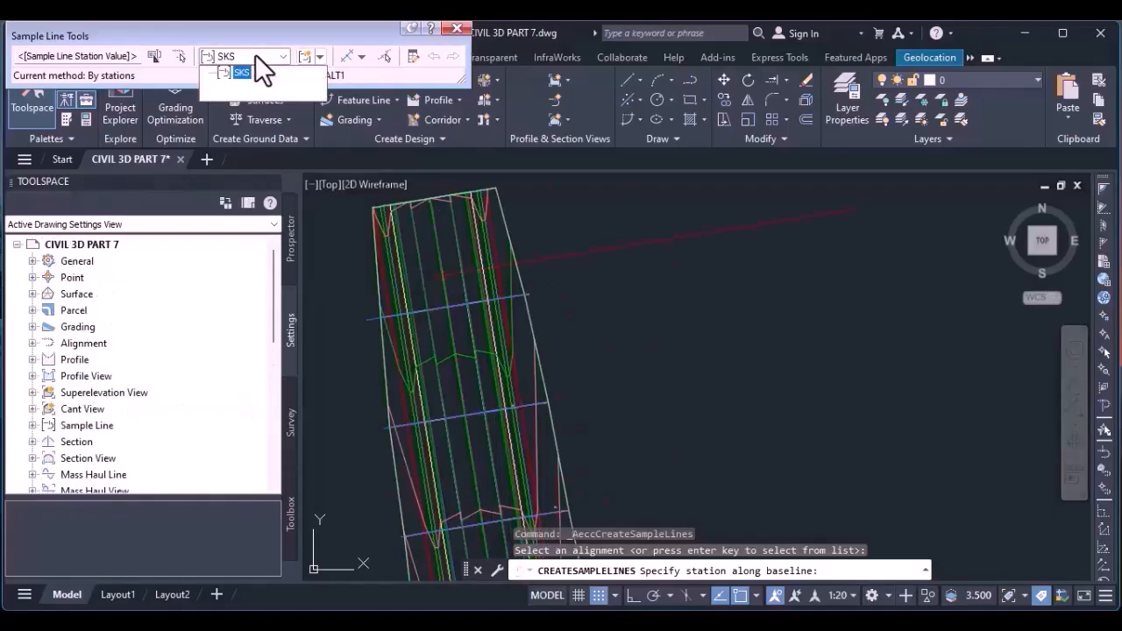
left_click(255, 54)
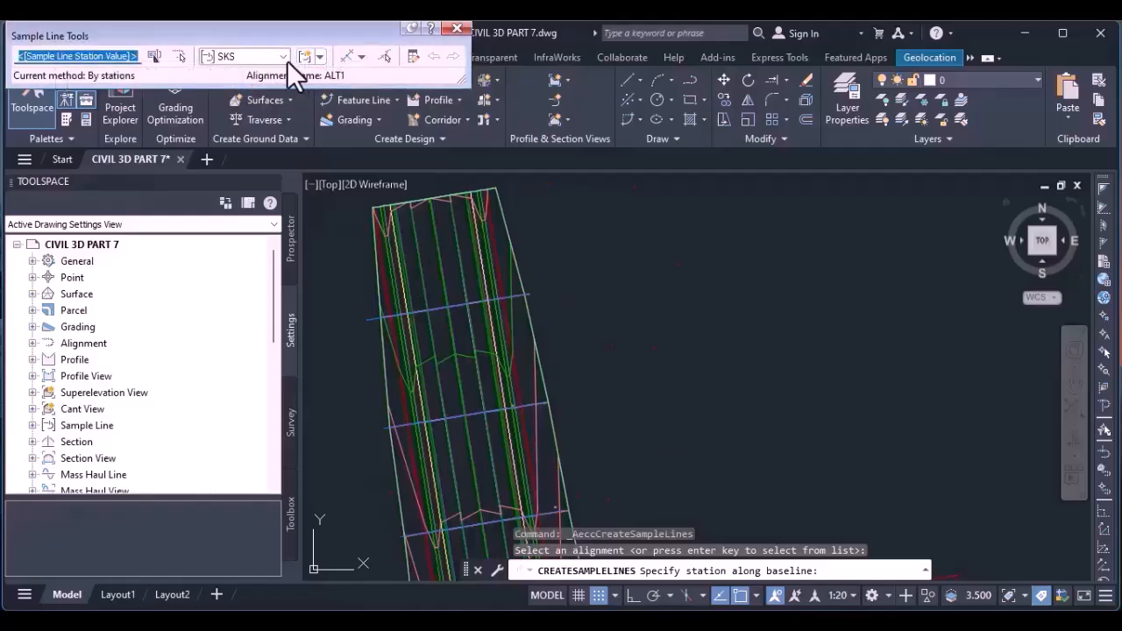
left_click(255, 57)
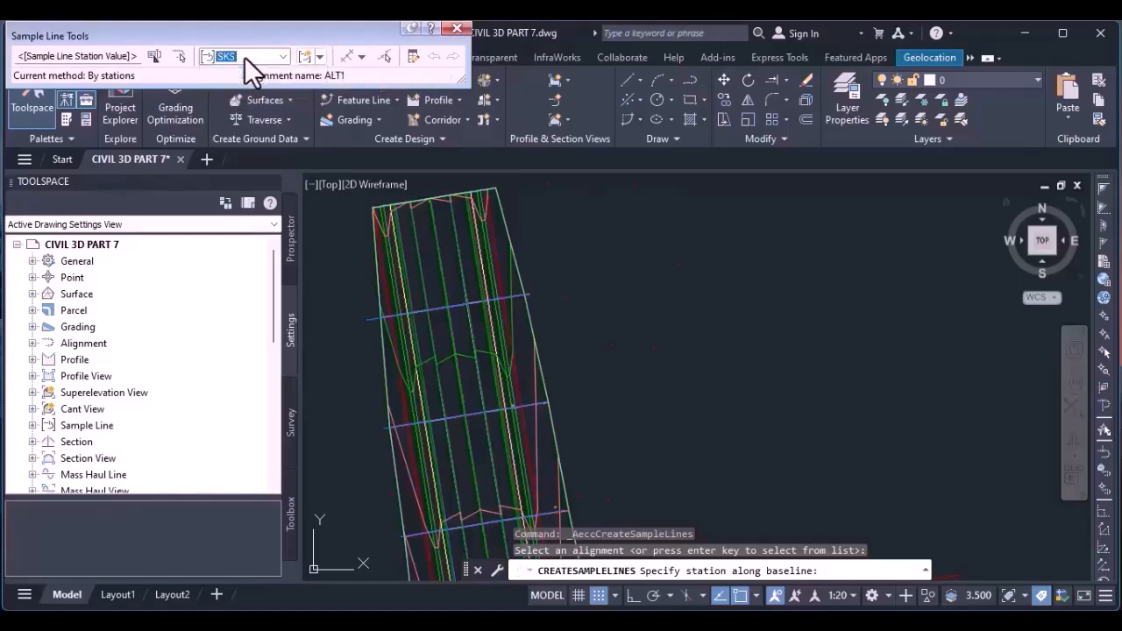
left_click(360, 56)
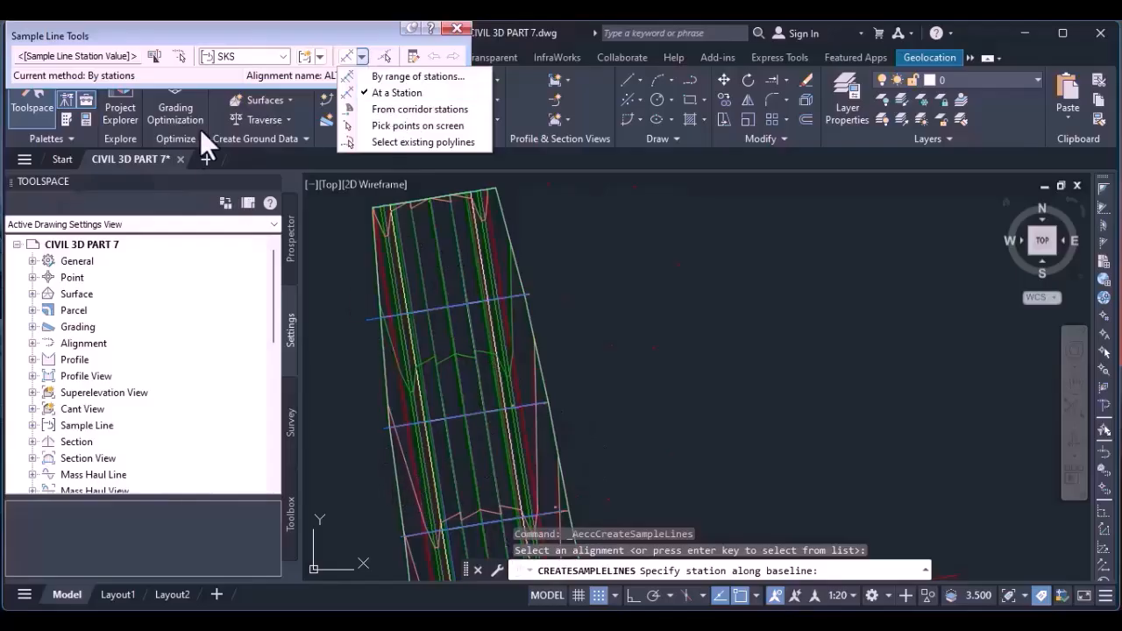
left_click(404, 75)
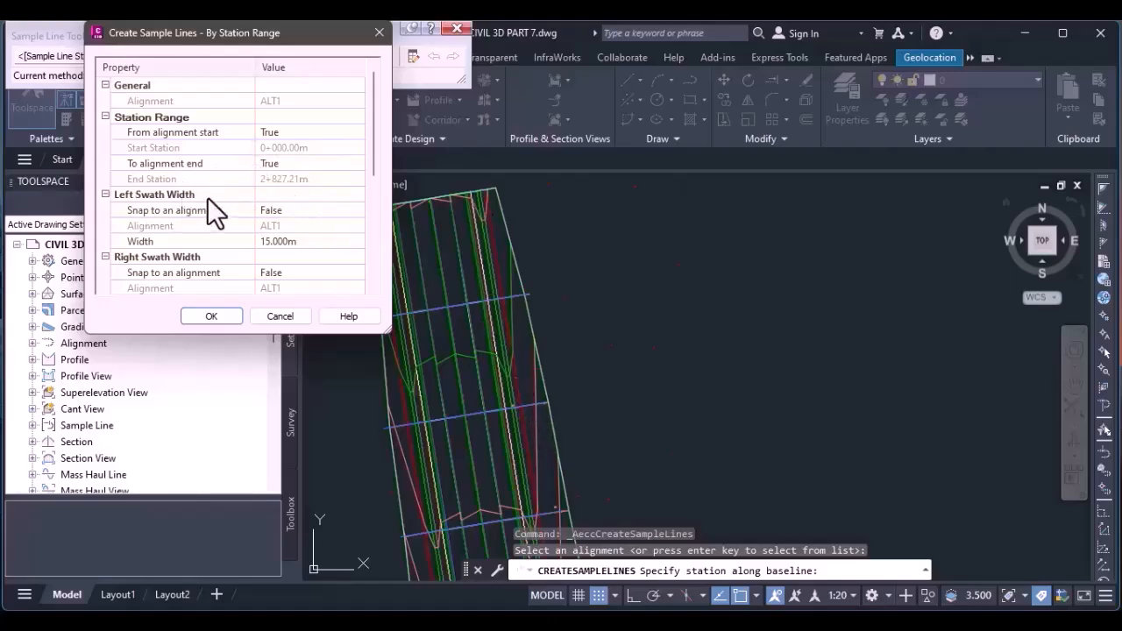
Check the left and right swath widths in the station range settings.
left_click(279, 240)
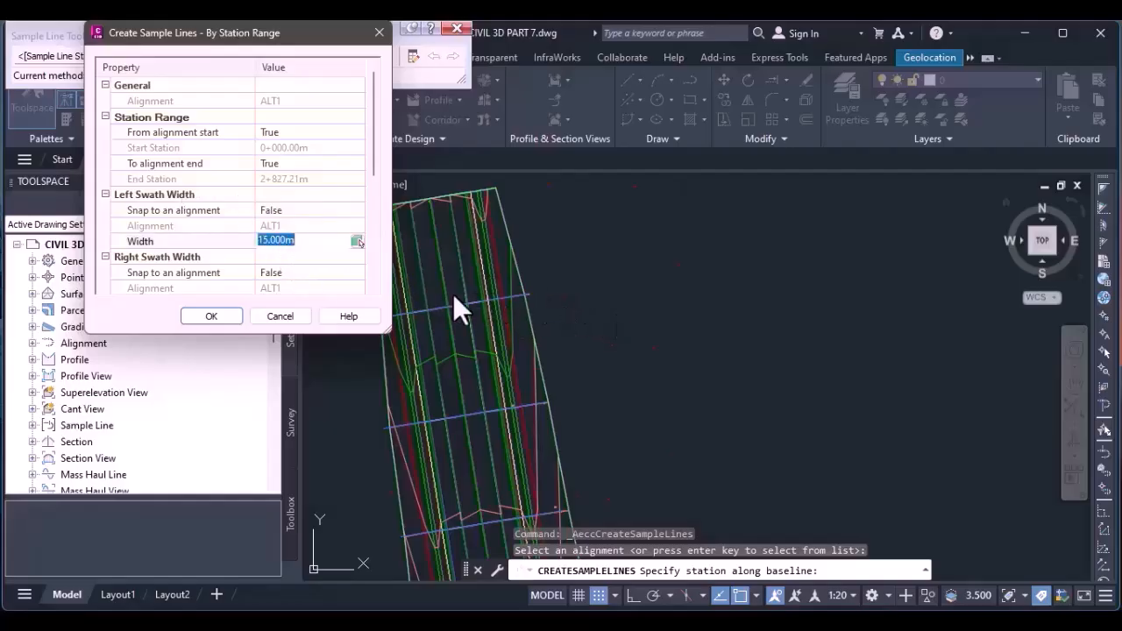
scroll(304, 246, "down", 1)
left_click(289, 256)
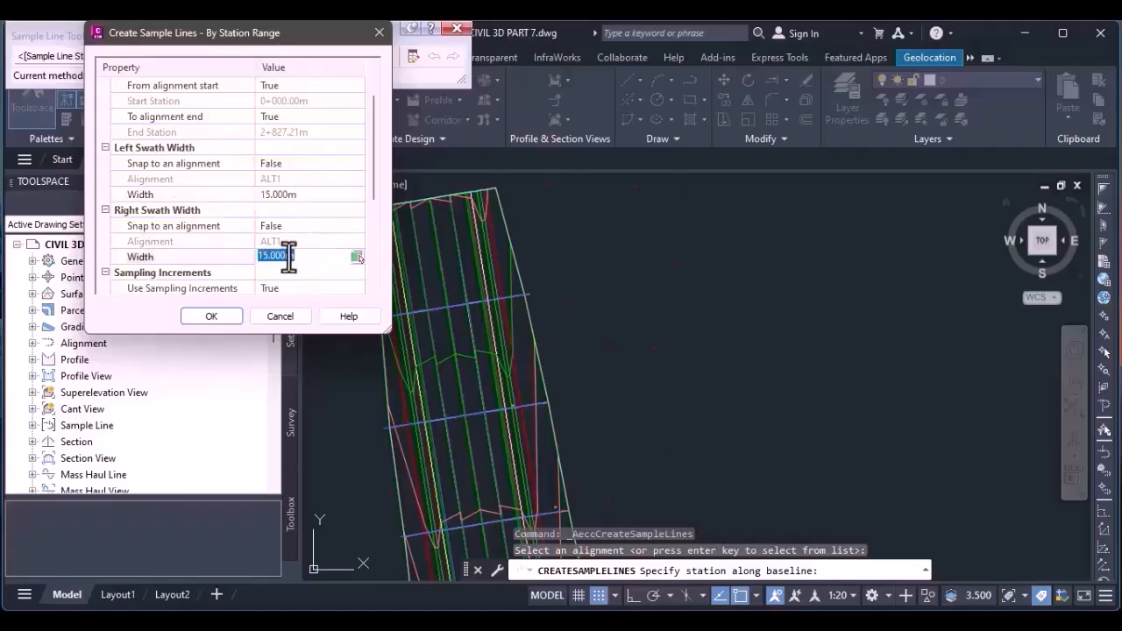
scroll(290, 257, "down", 1)
scroll(289, 259, "down", 1)
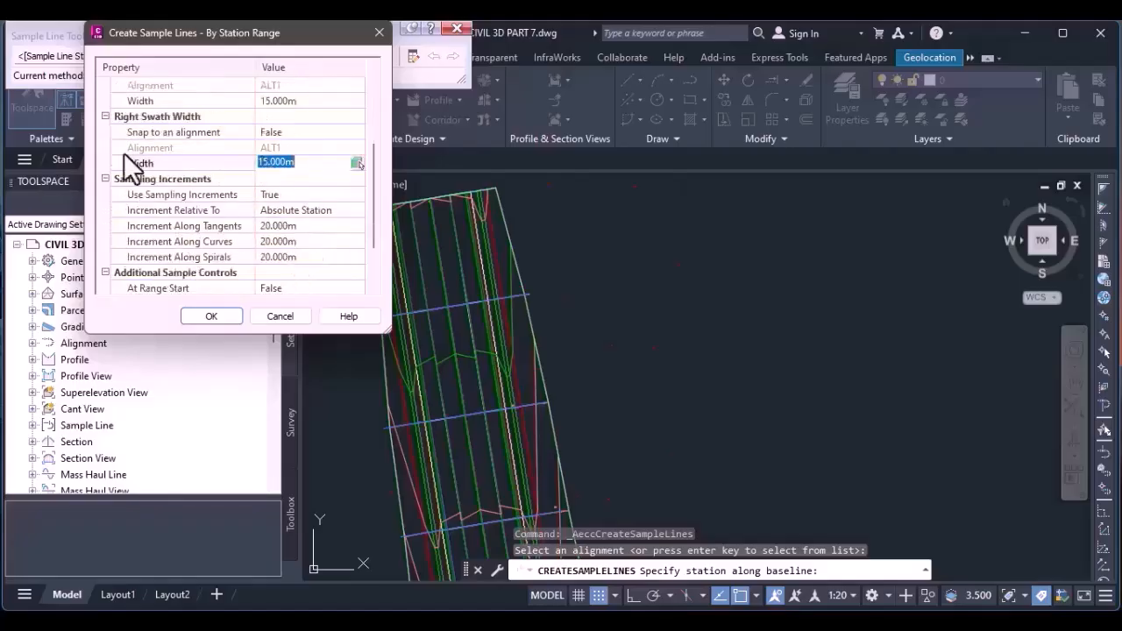
scroll(280, 176, "up", 1)
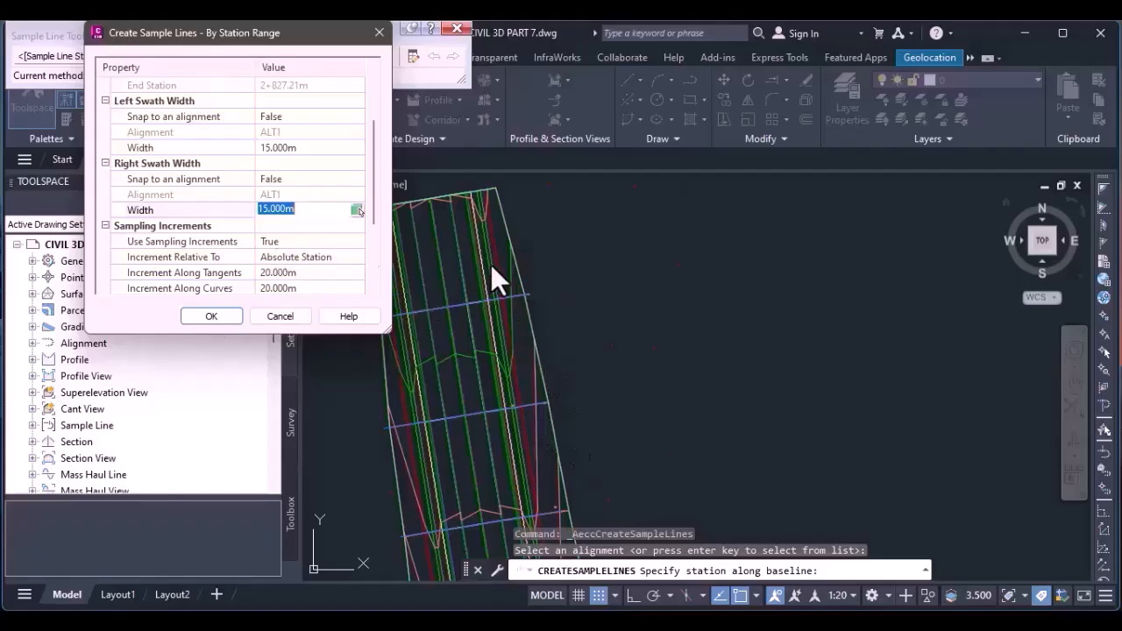
Review the sampling increments along tangents, curves and spirals, and the additional sample controls.
left_click(290, 275)
scroll(290, 272, "down", 2)
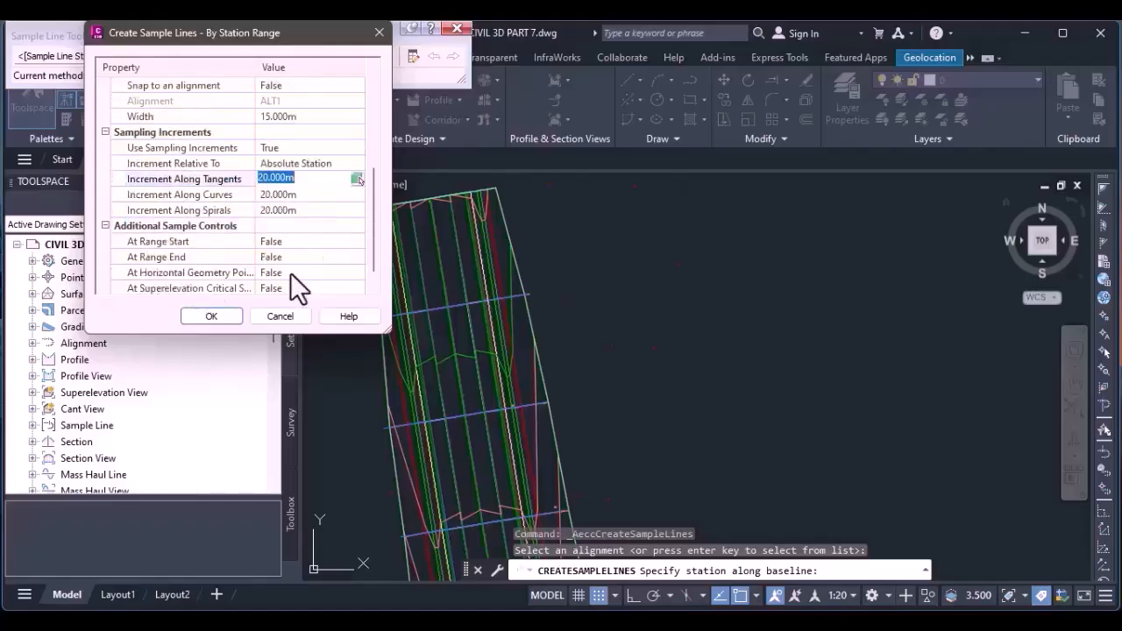
left_click(277, 194)
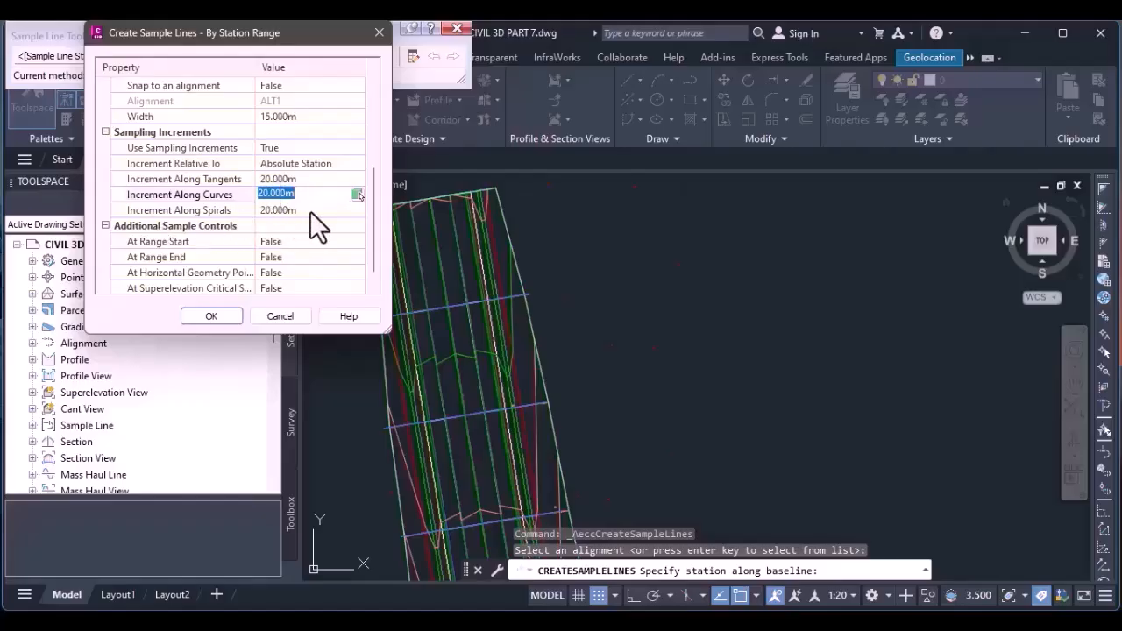
left_click(287, 210)
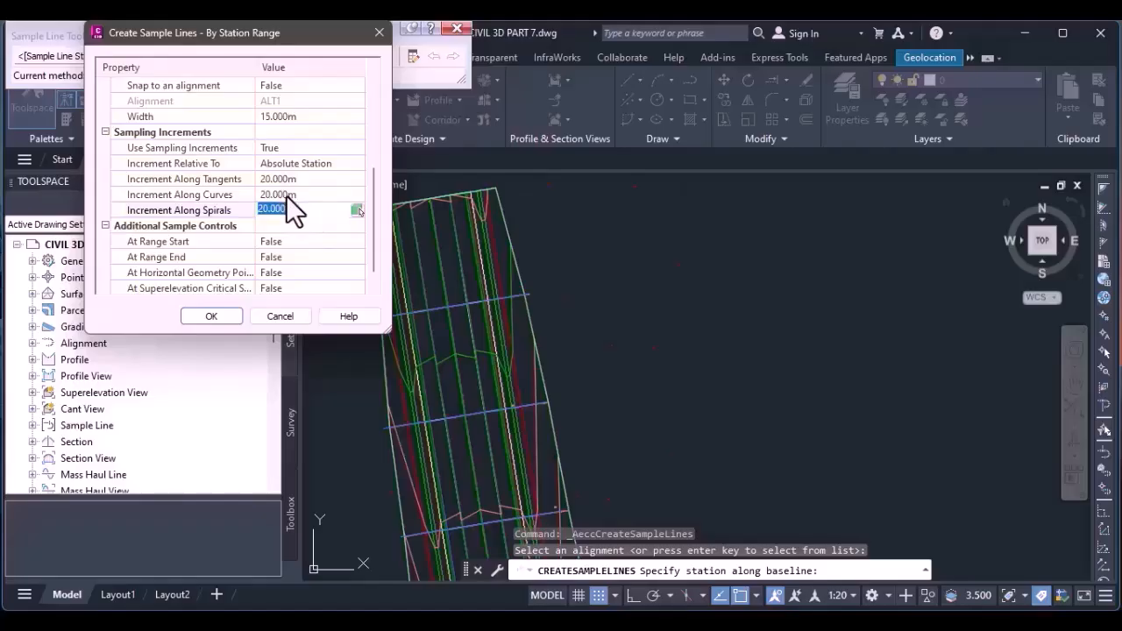
left_click(282, 194)
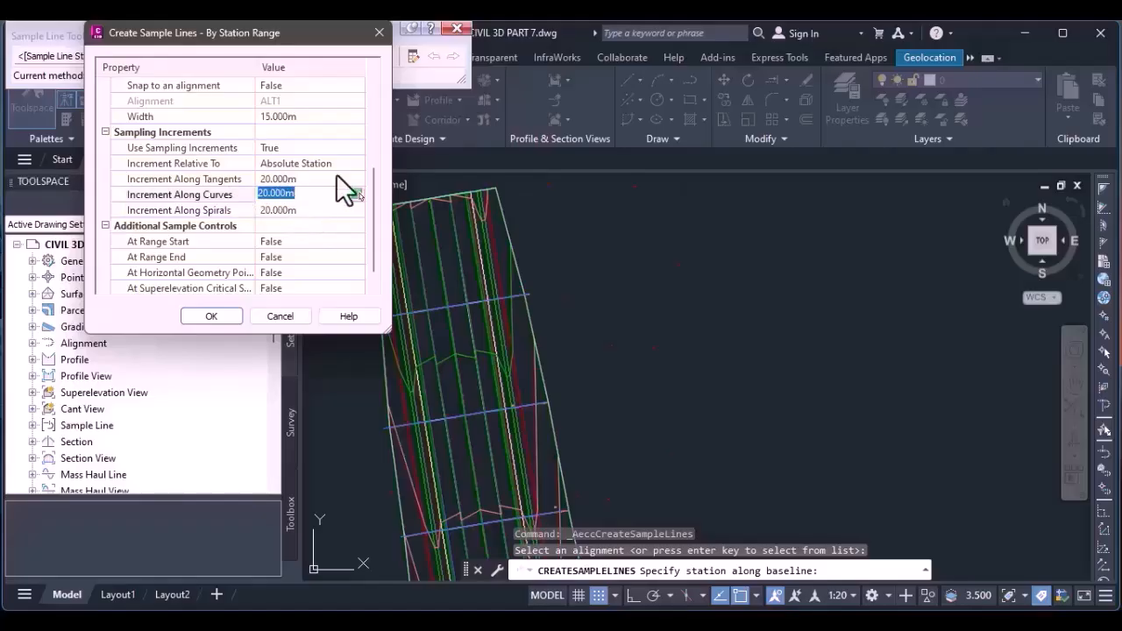
scroll(336, 174, "up", 3)
scroll(336, 174, "down", 3)
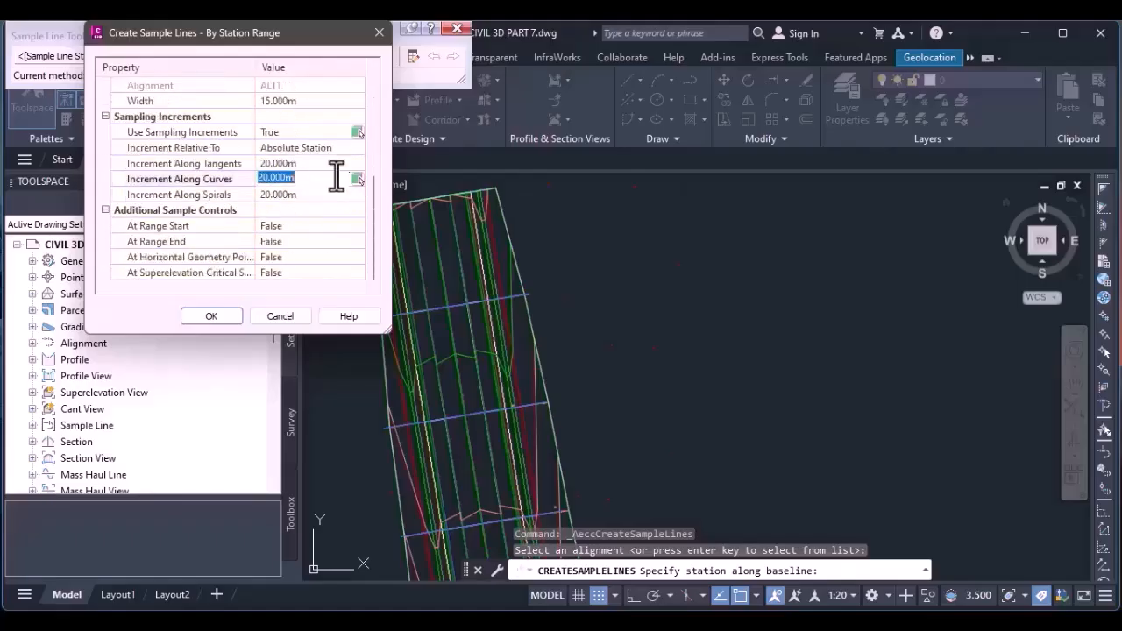
Create the sample lines over the full ALT1 station range, deleting the existing list of sample lines.
left_click(212, 315)
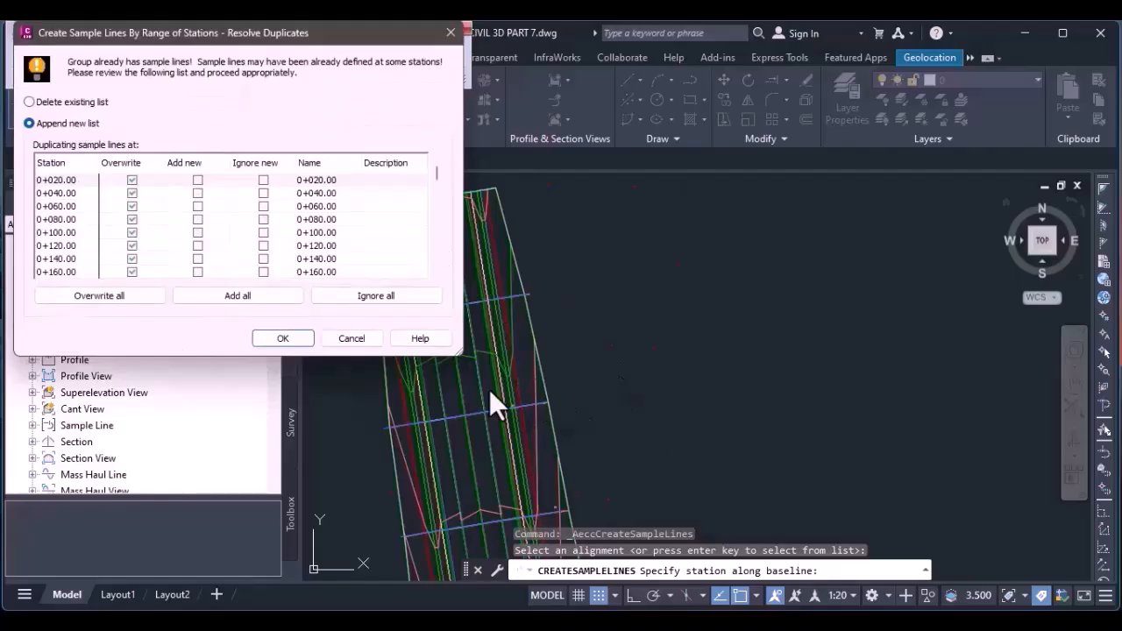
left_click(29, 101)
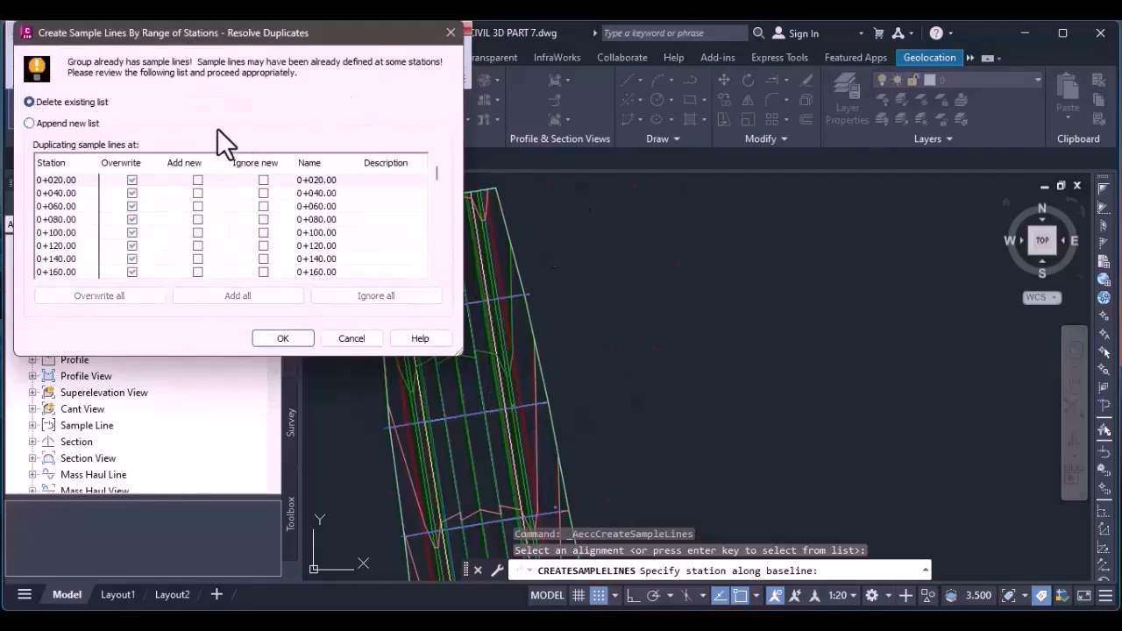
left_click(296, 335)
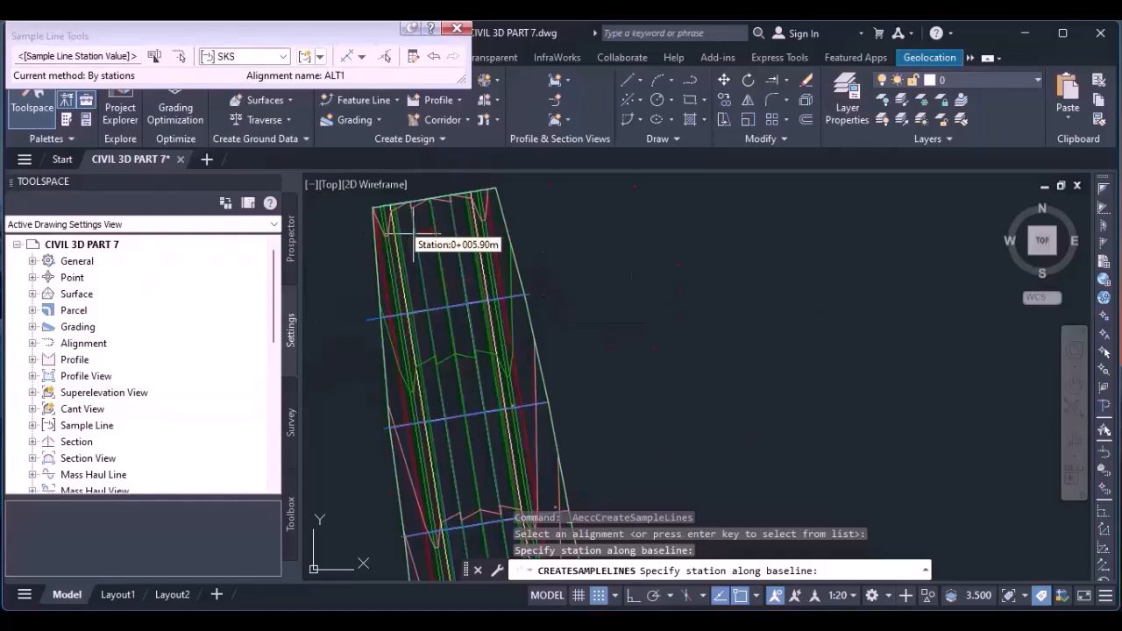
Add a sample line at station 0+000.00 with left and right swath widths of 15 m and finish the command.
scroll(413, 233, "up", 6)
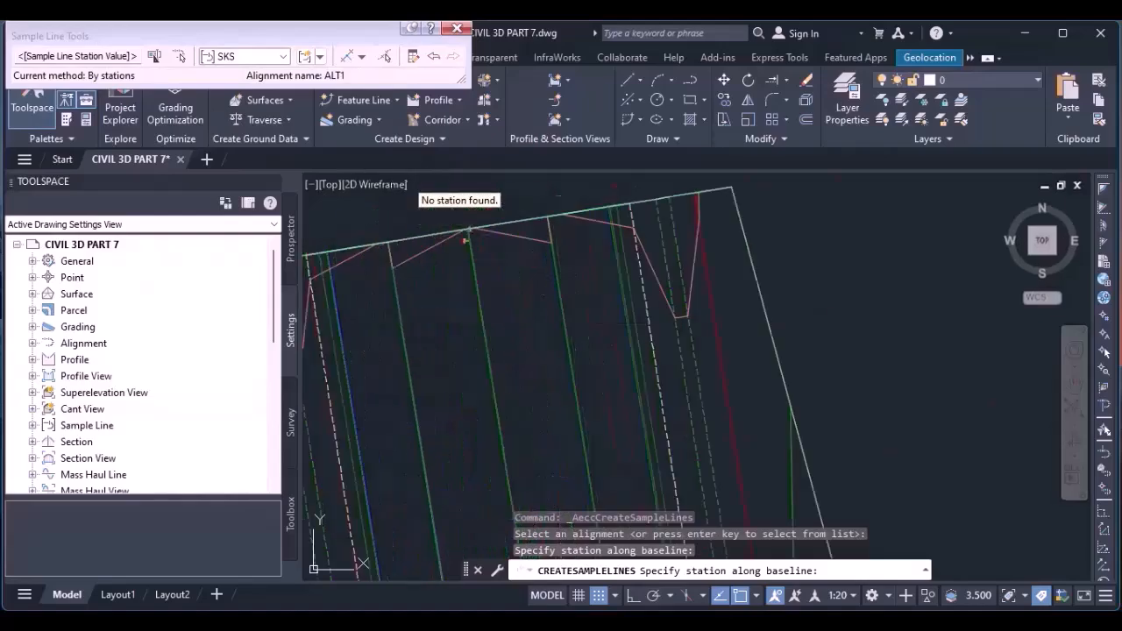
scroll(681, 388, "down", 5)
scroll(499, 225, "up", 5)
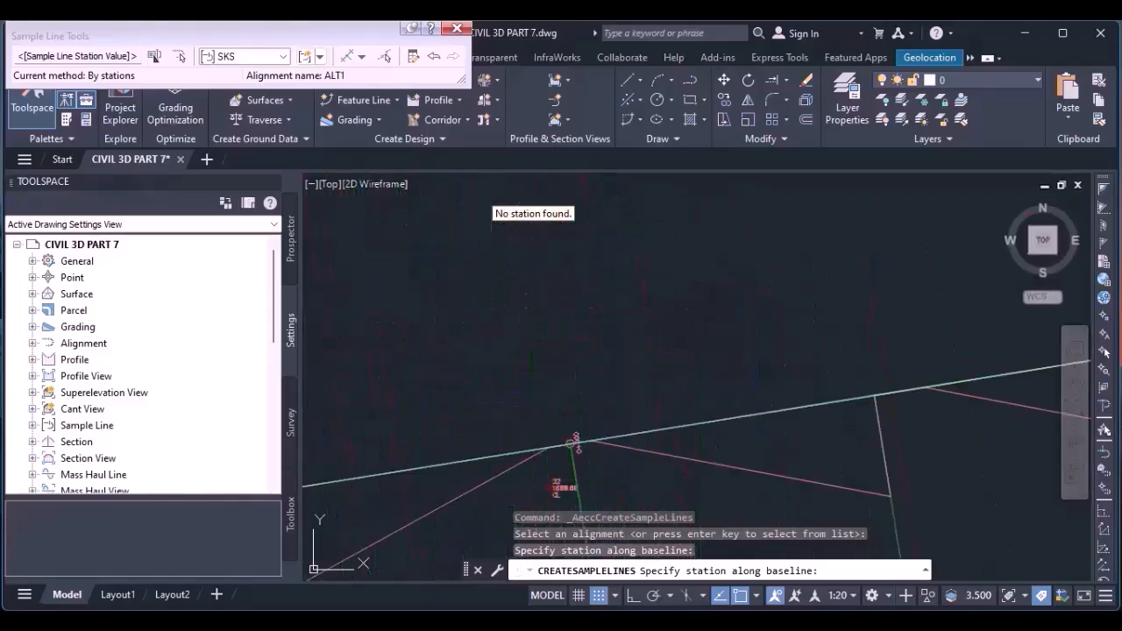
scroll(559, 438, "up", 3)
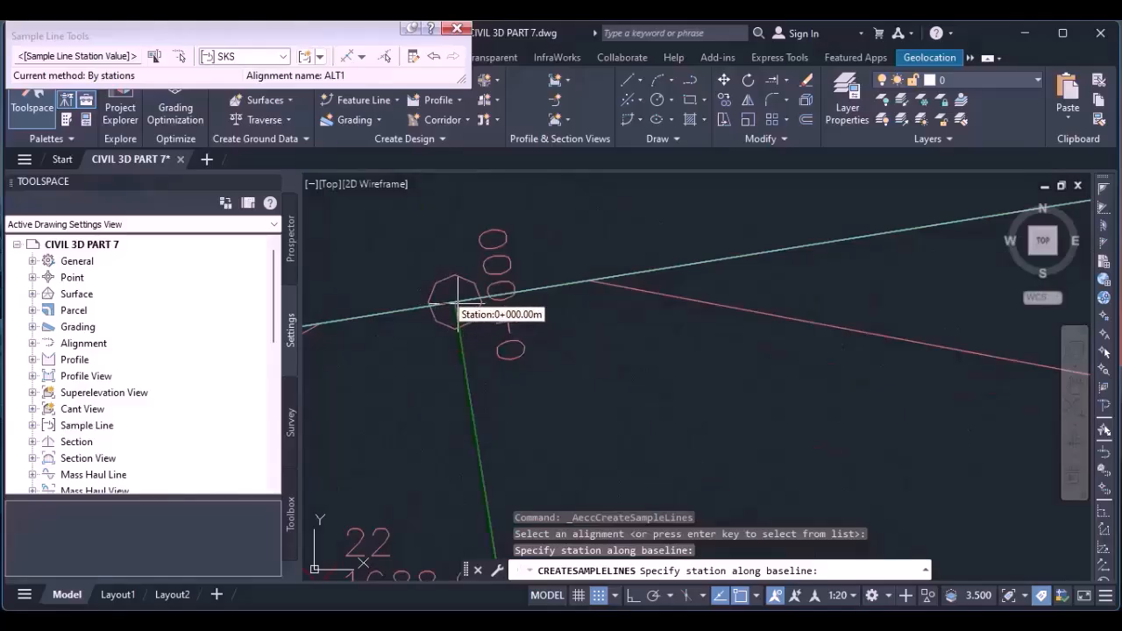
left_click(456, 303)
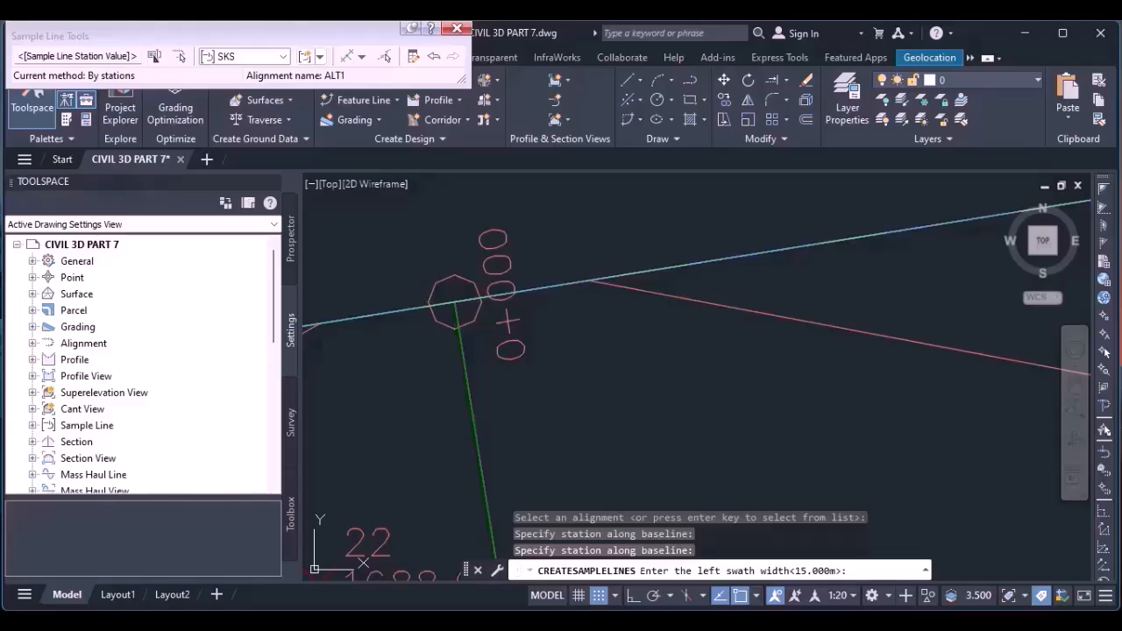
key("Return")
key("Return")
key("Return")
key("Return")
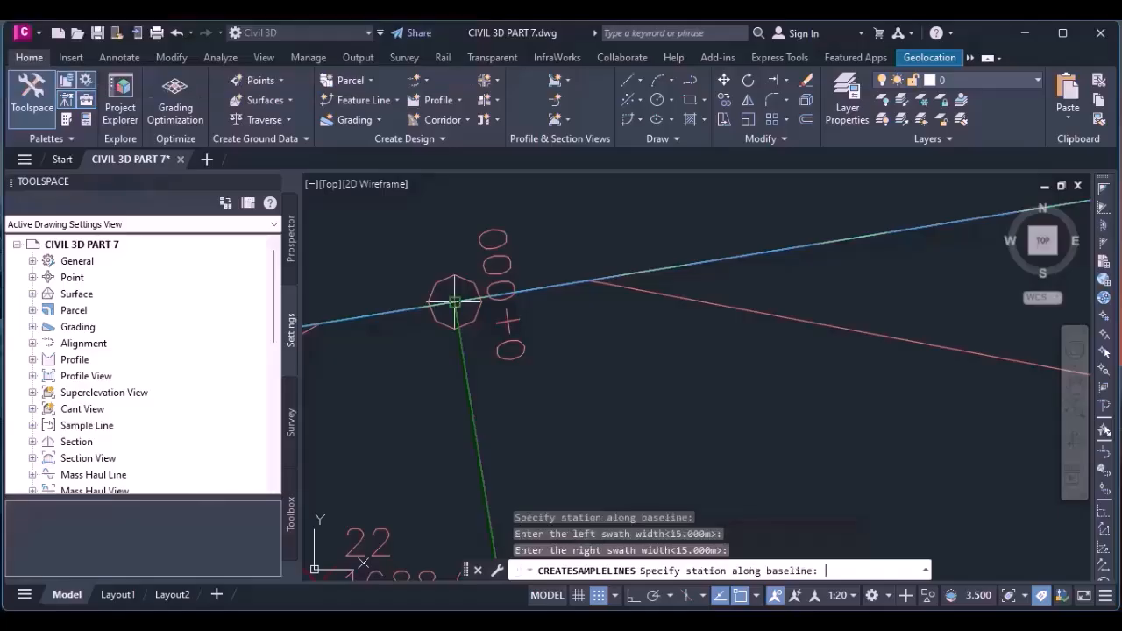
scroll(625, 277, "down", 4)
scroll(679, 333, "up", 3)
key("Escape")
Inspect the new sample lines and their labels near the start of the corridor.
scroll(614, 315, "down", 4)
scroll(494, 312, "down", 2)
scroll(671, 286, "up", 7)
scroll(751, 267, "down", 2)
scroll(790, 286, "up", 1)
scroll(851, 220, "down", 6)
scroll(815, 371, "up", 6)
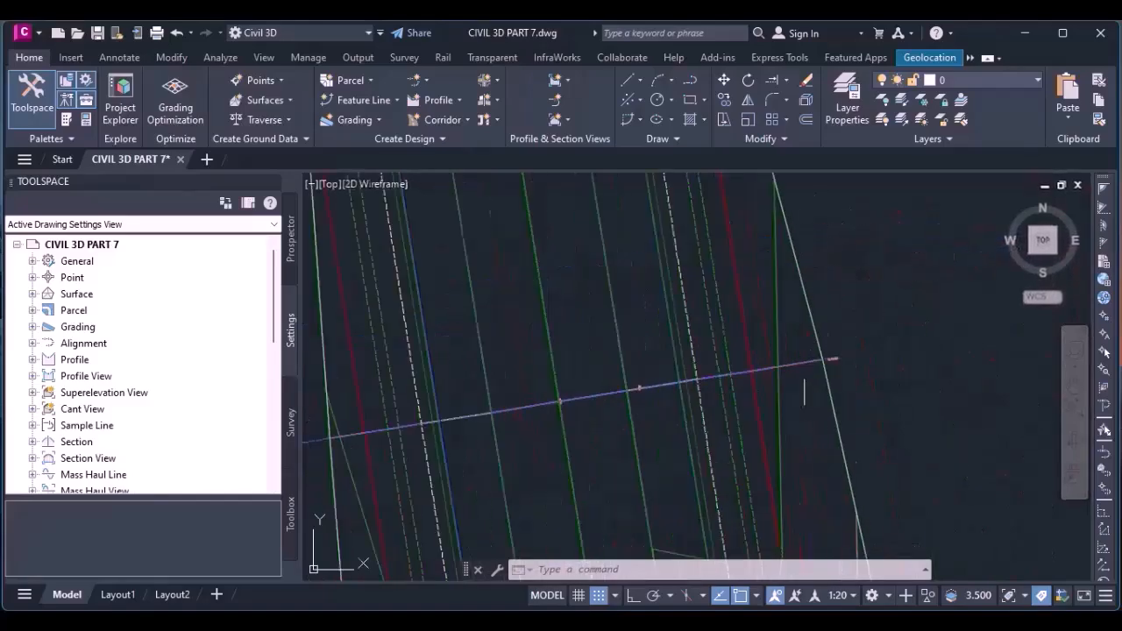
scroll(854, 348, "down", 1)
scroll(813, 349, "down", 3)
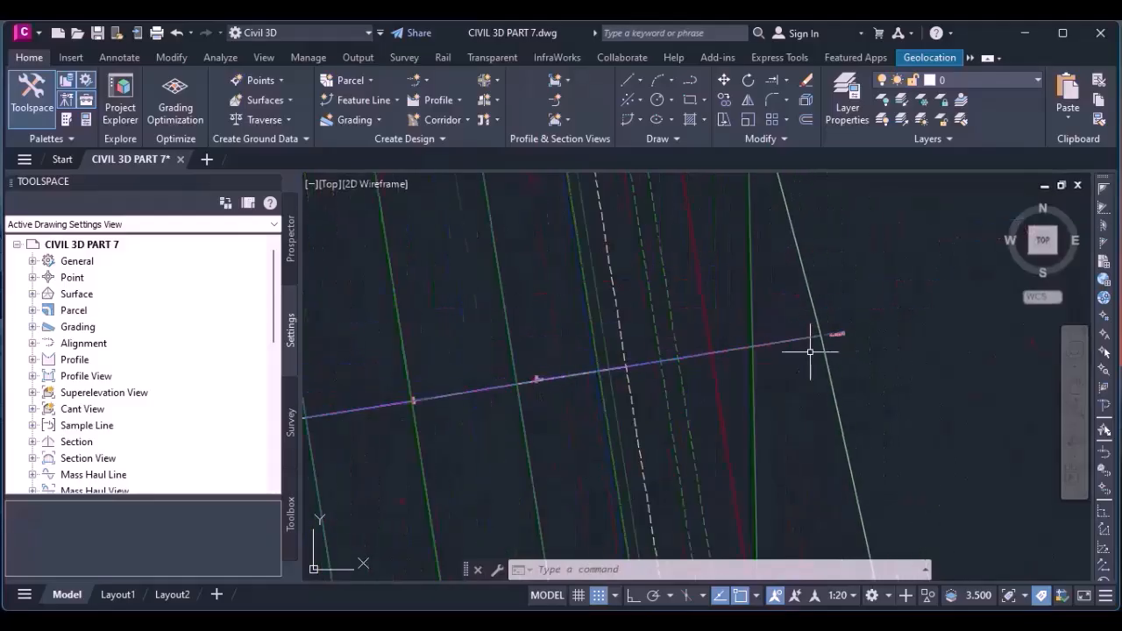
Examine the sample line and station label at the start of ALT1 and the sample lines down to the road junction.
scroll(710, 439, "down", 2)
scroll(614, 296, "up", 5)
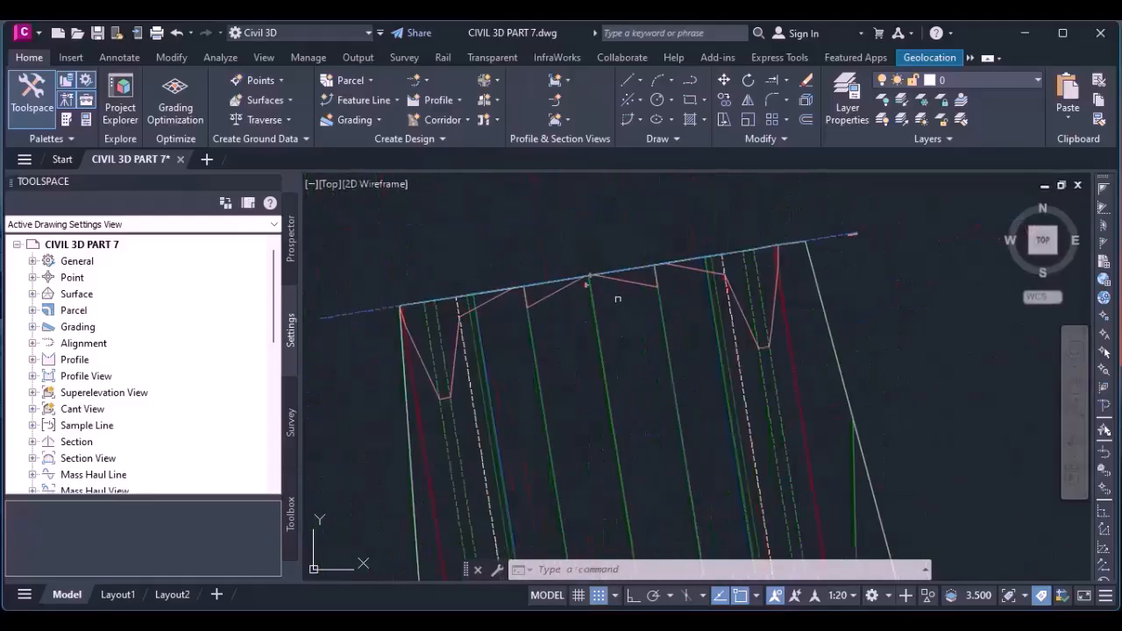
scroll(511, 248, "up", 1)
scroll(511, 248, "up", 1)
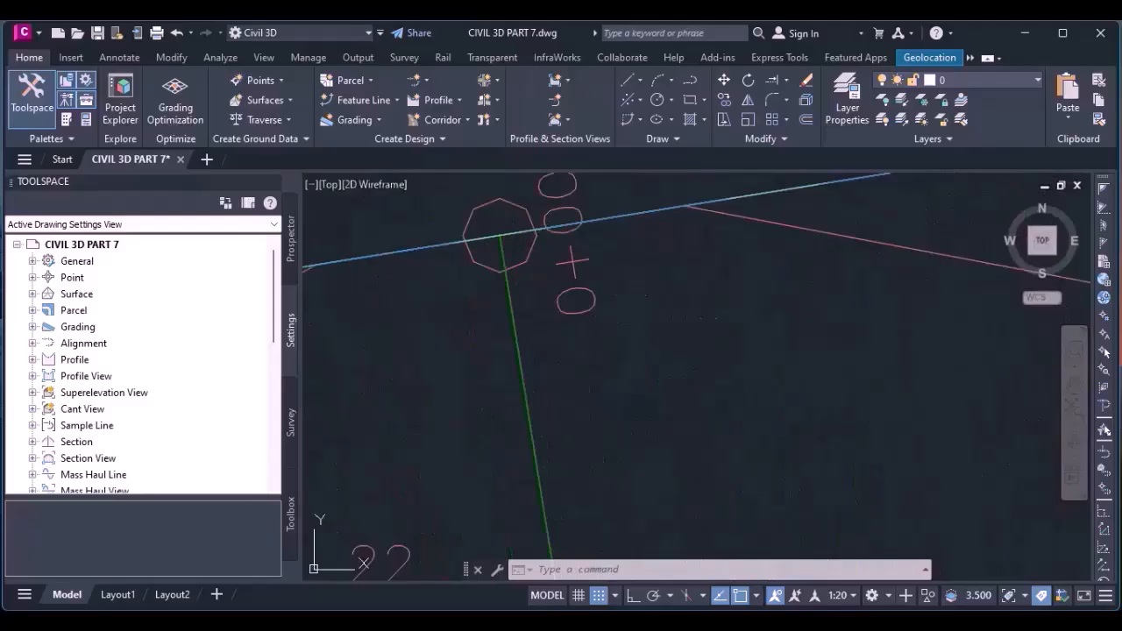
scroll(614, 281, "down", 2)
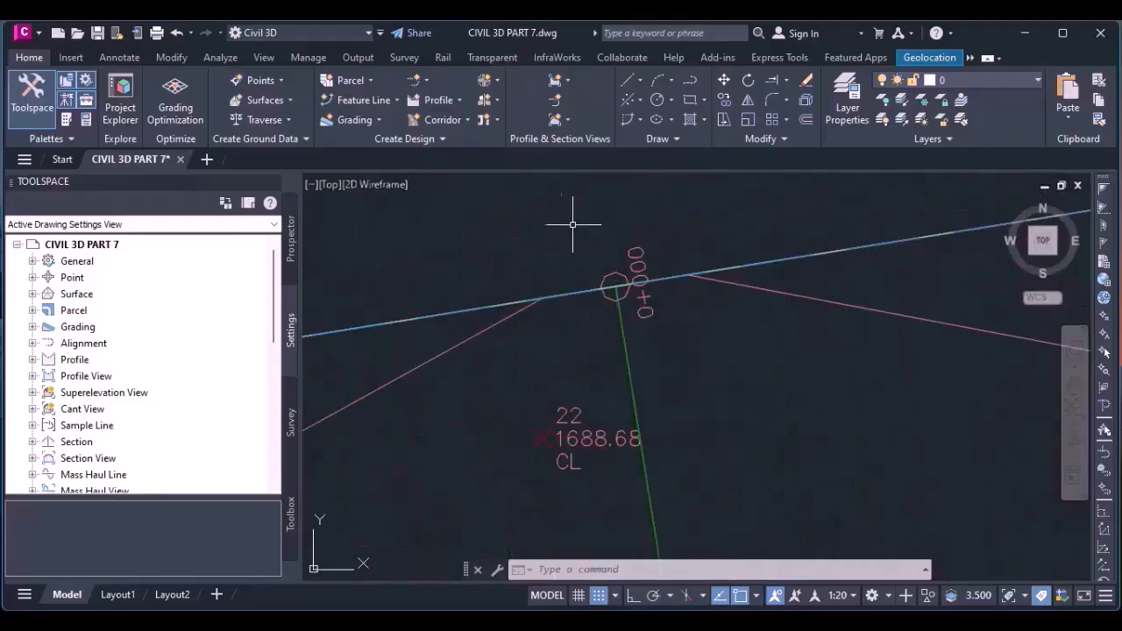
scroll(579, 245, "down", 4)
scroll(590, 303, "up", 4)
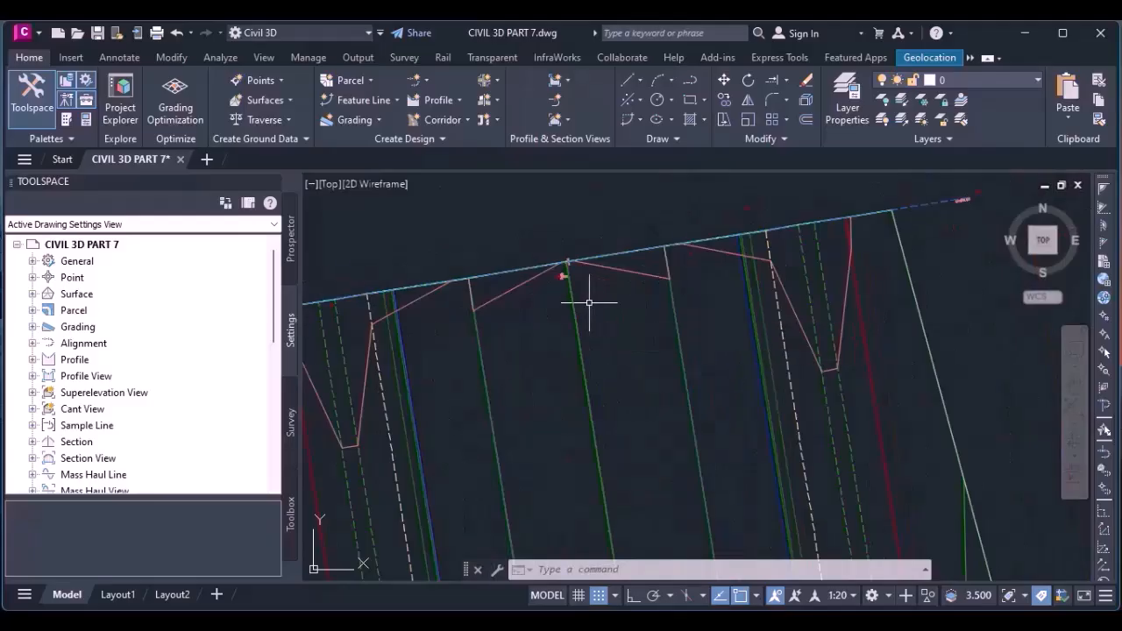
scroll(622, 530, "down", 5)
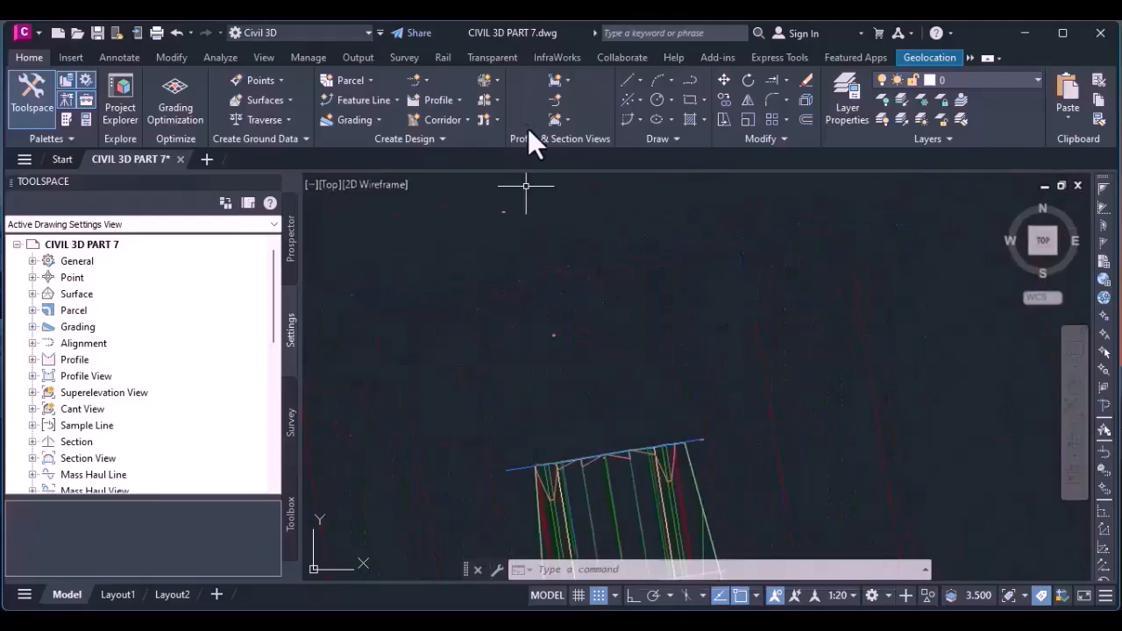
scroll(599, 430, "up", 4)
scroll(588, 386, "up", 3)
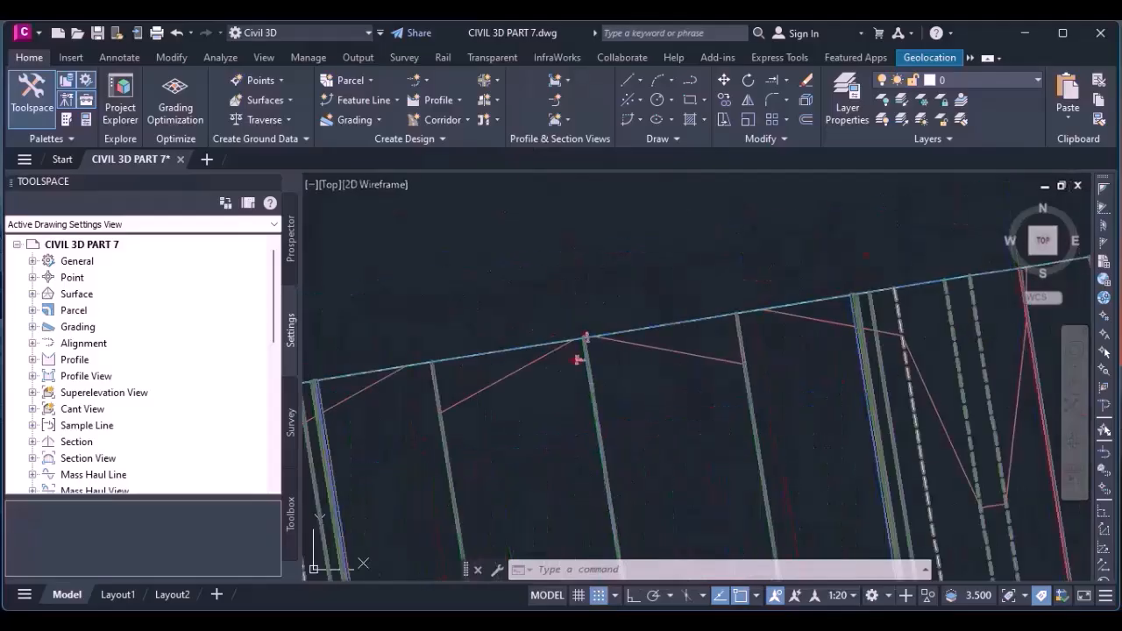
scroll(622, 412, "up", 5)
scroll(611, 420, "up", 2)
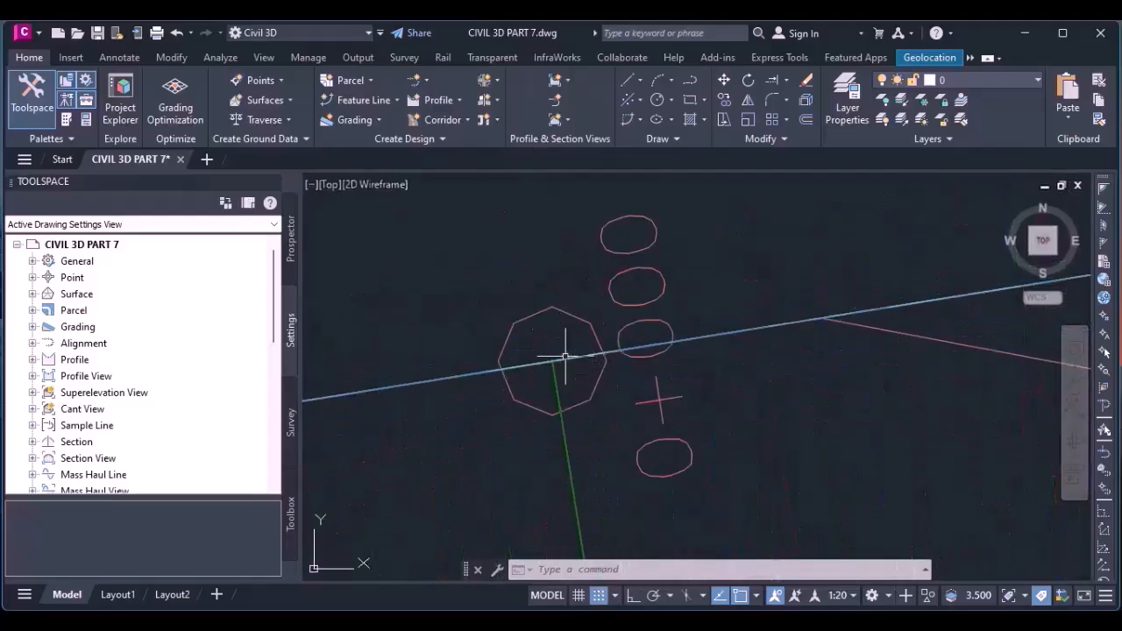
scroll(517, 298, "down", 6)
scroll(478, 258, "down", 4)
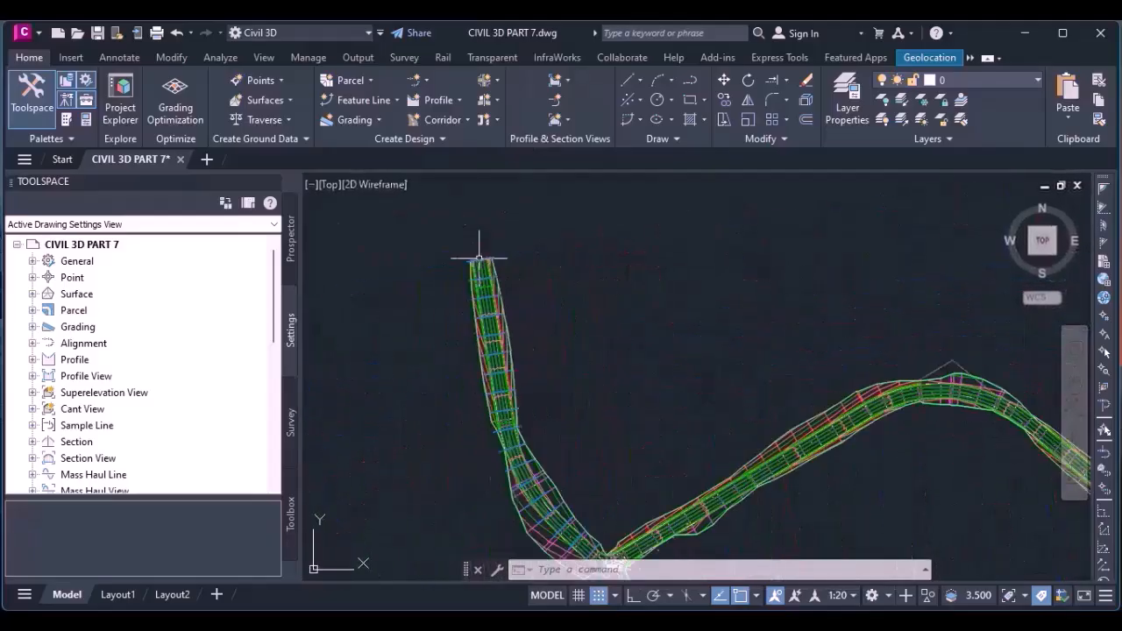
scroll(538, 390, "up", 5)
scroll(539, 390, "up", 8)
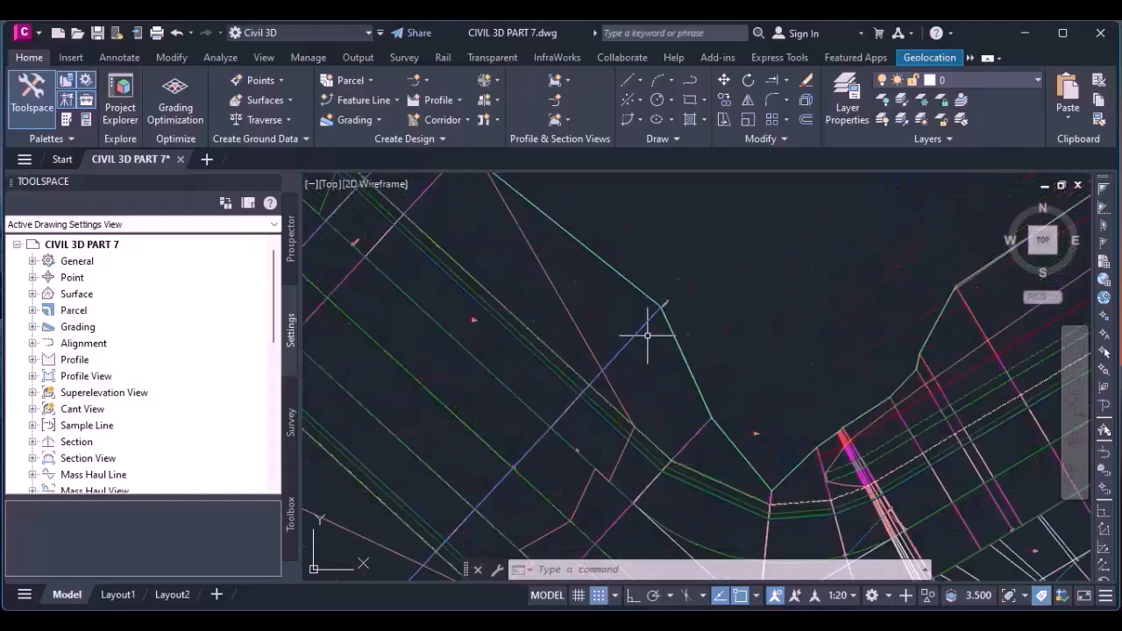
scroll(739, 438, "down", 7)
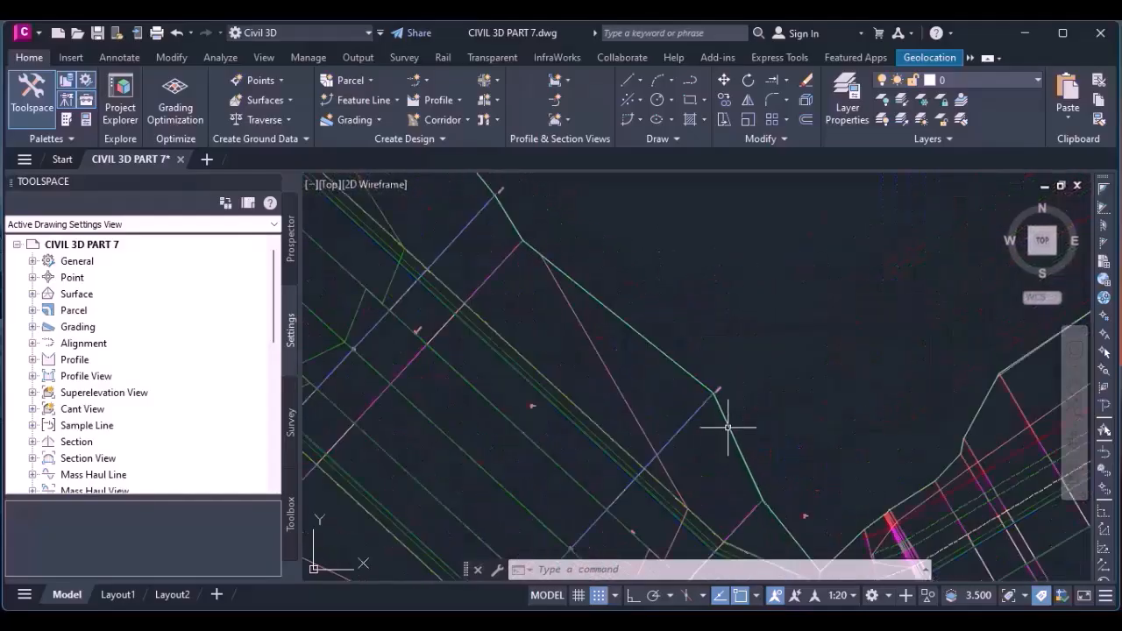
scroll(614, 307, "up", 8)
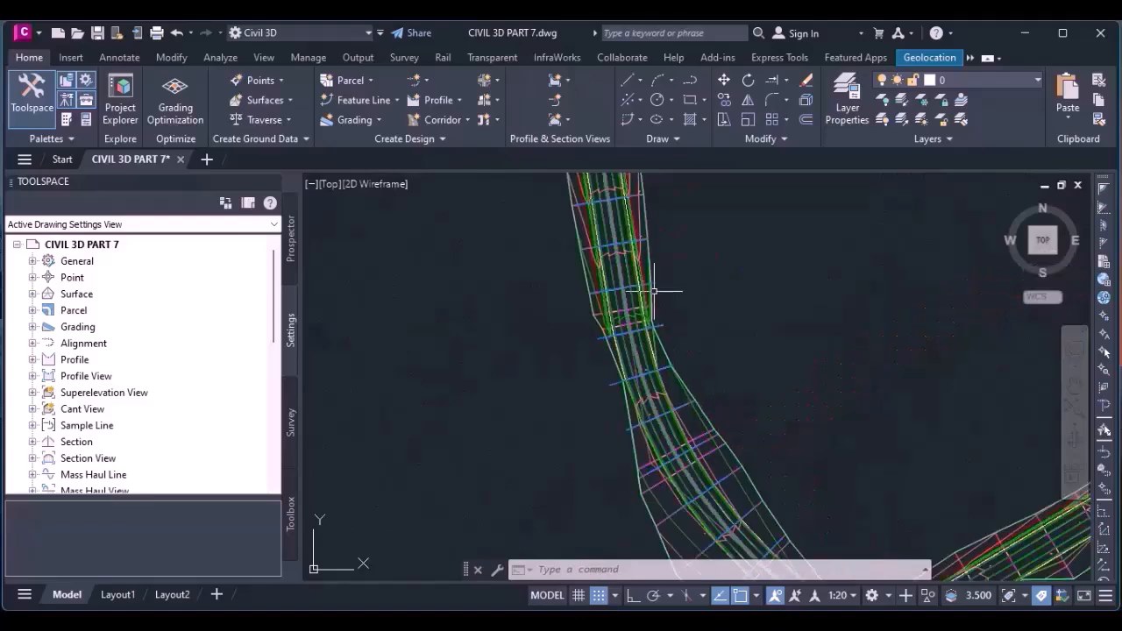
scroll(626, 358, "down", 6)
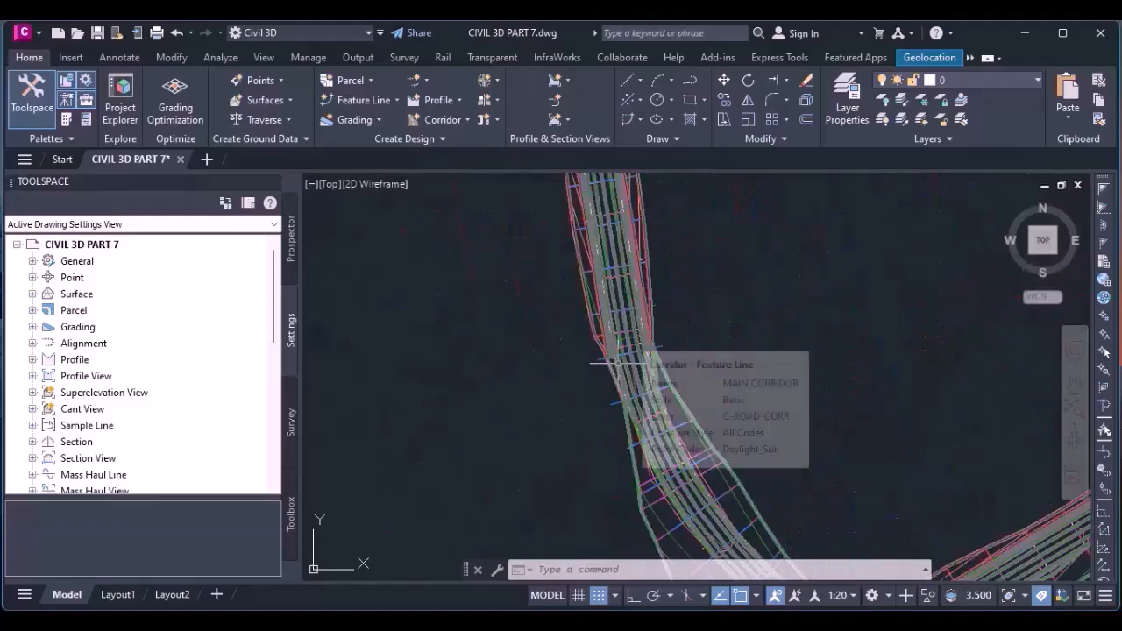
Start a new sample line group on alignment ALT2 (3) and name it SKS2.
left_click(555, 99)
key("Return")
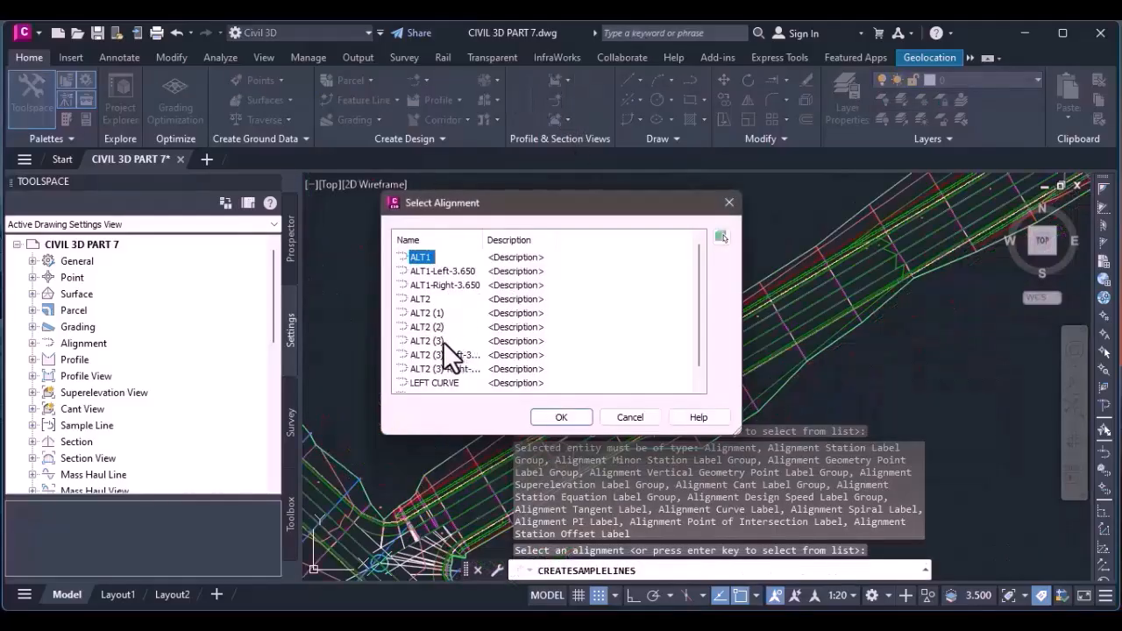
left_click(429, 341)
left_click(553, 416)
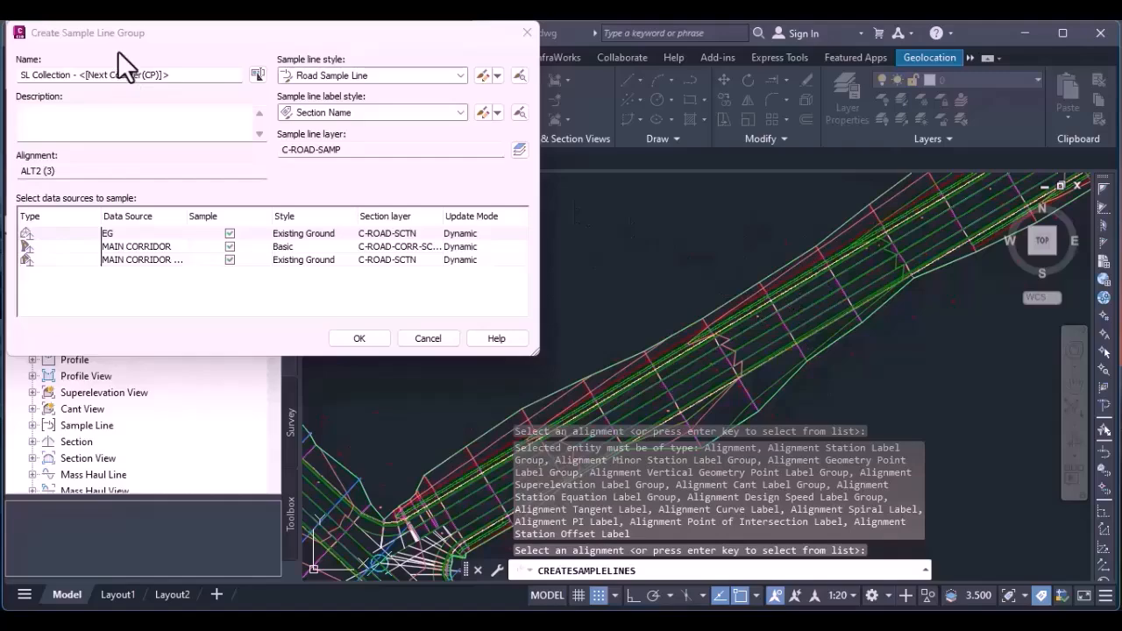
left_click(215, 74)
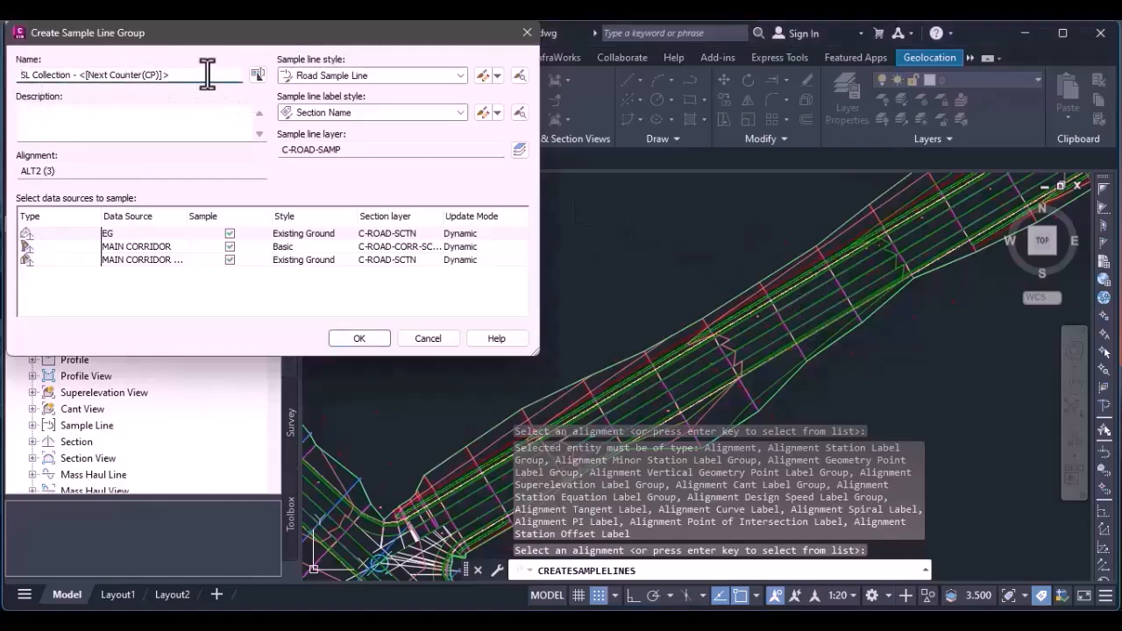
left_click_drag(209, 75, 21, 75)
type("sks2")
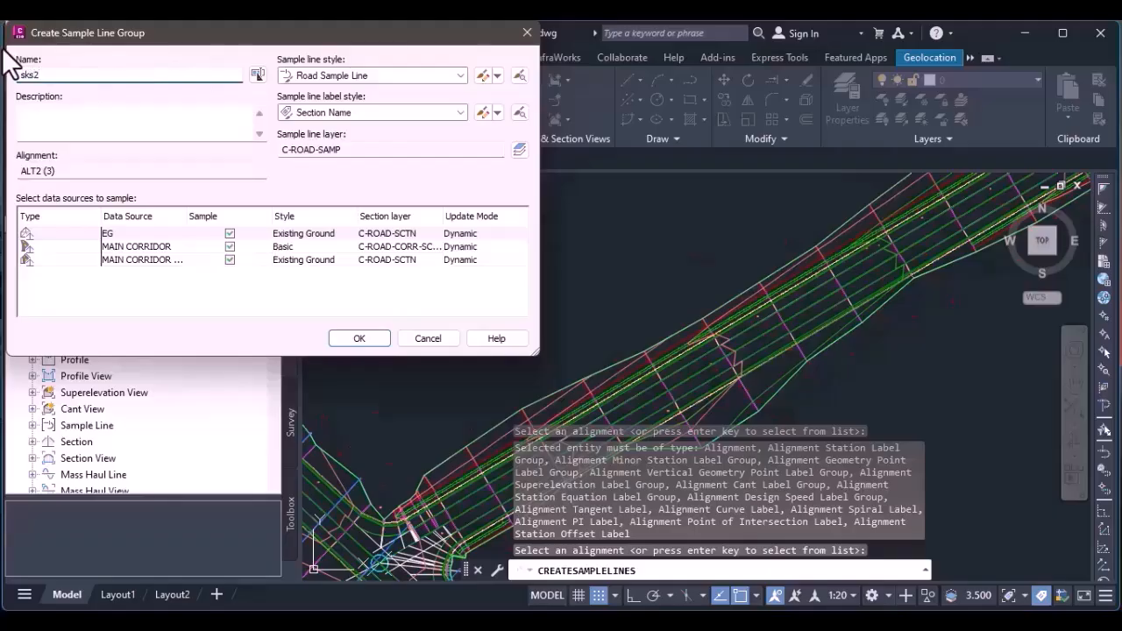
key("BackSpace")
key("BackSpace")
key("BackSpace")
key("BackSpace")
type("SKS2")
Keep the Road Sample Line style and Section Name label style, and create the sample line group with all data sources sampled.
left_click(348, 73)
left_click(349, 74)
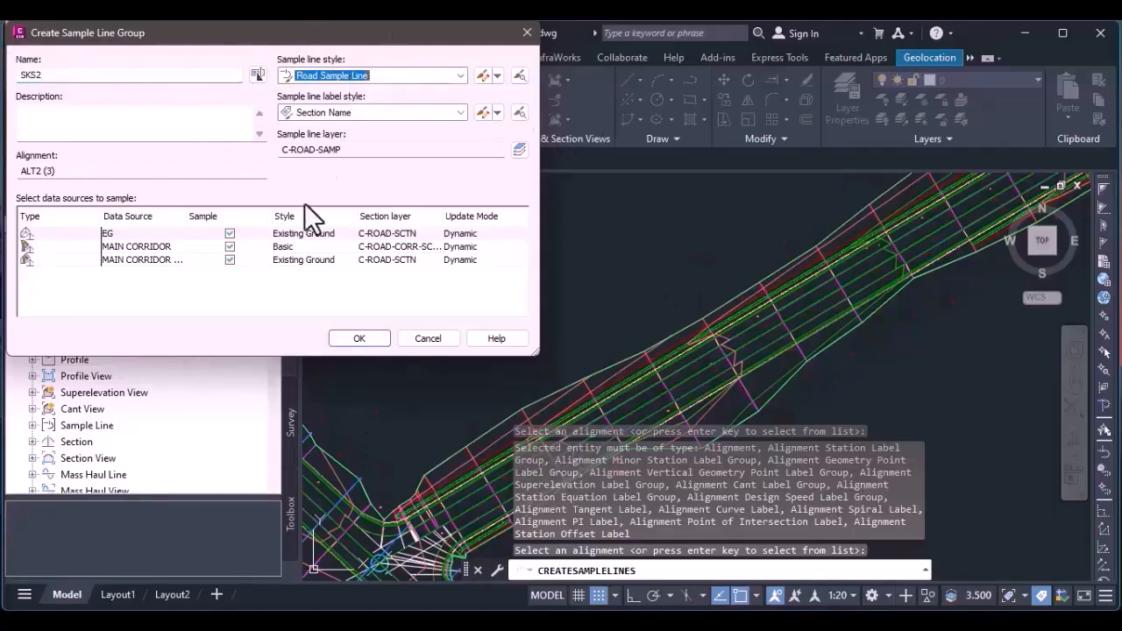
left_click(426, 115)
left_click(426, 115)
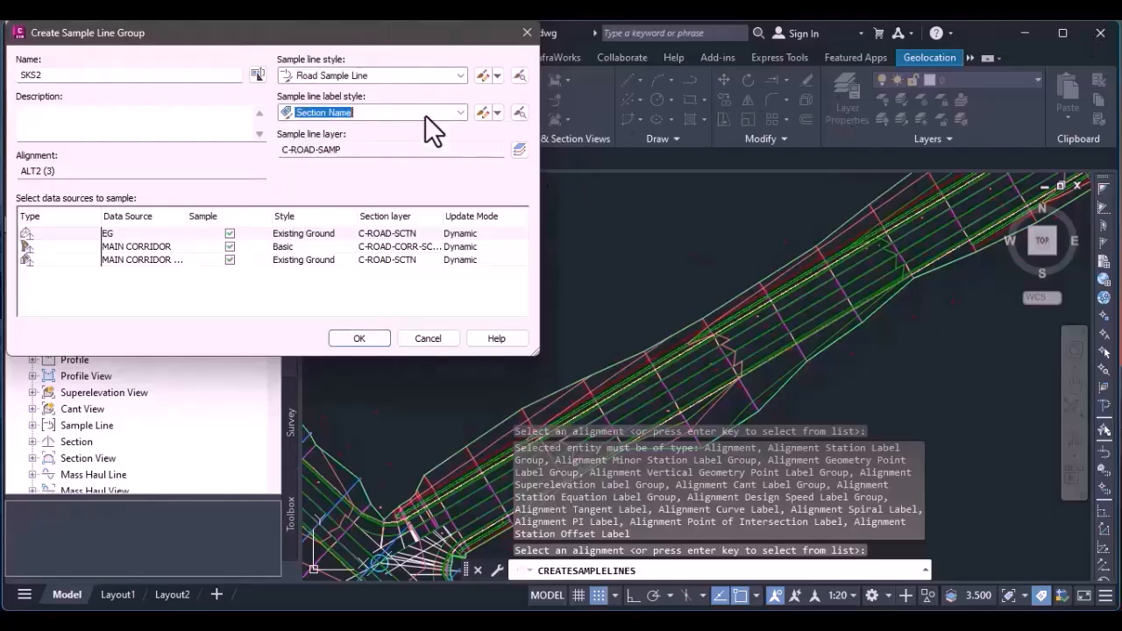
left_click(425, 115)
left_click(425, 115)
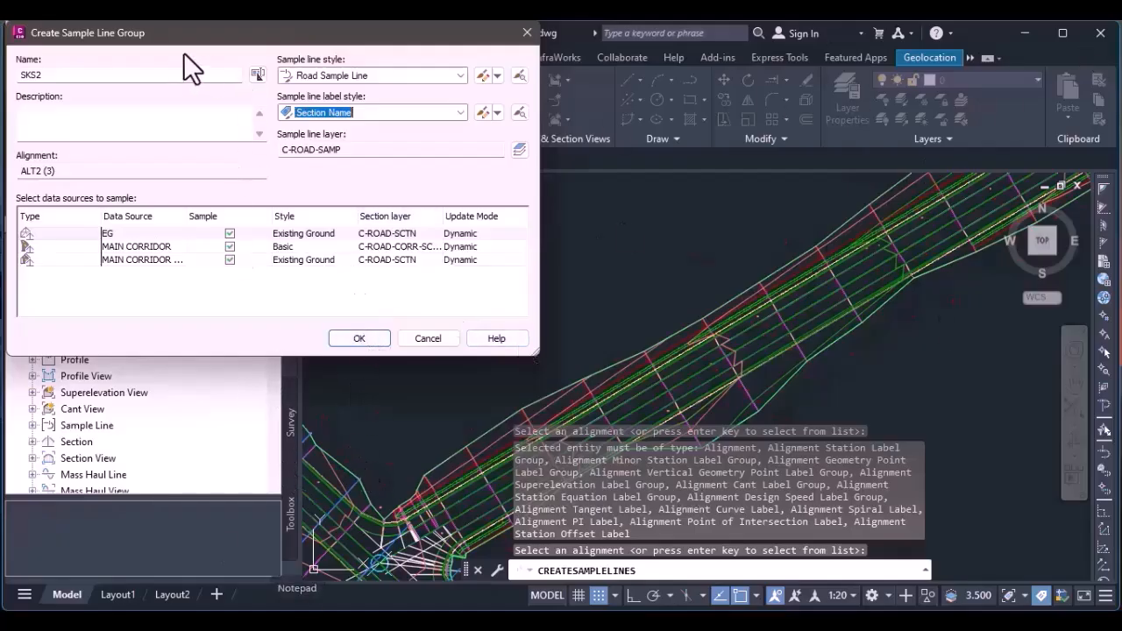
left_click(358, 339)
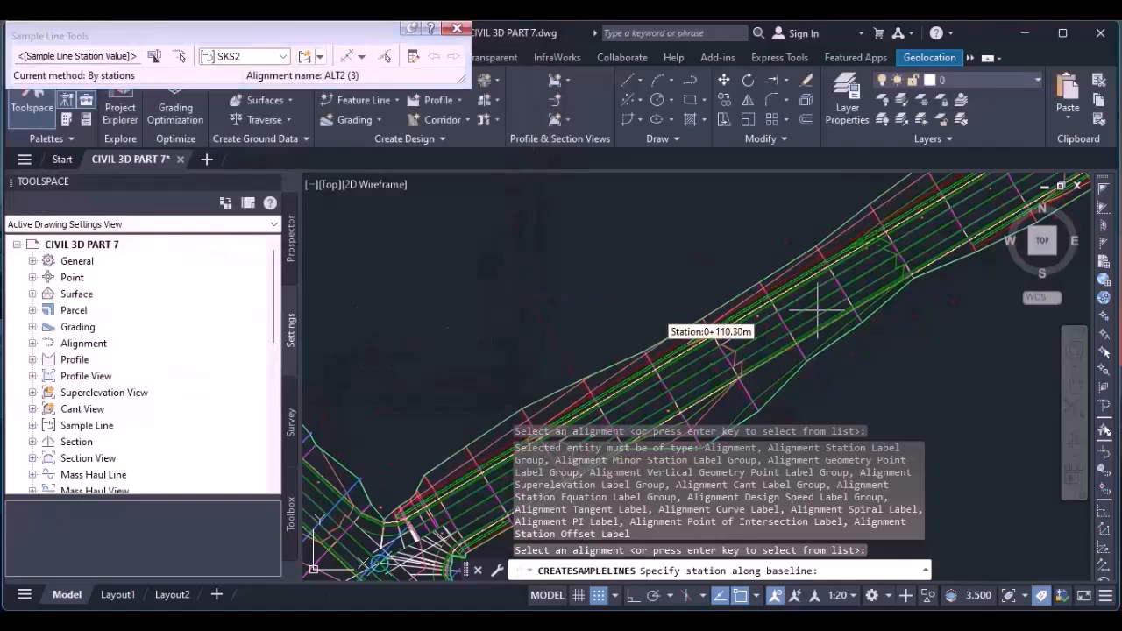
Create sample lines by range of stations along ALT2 (3), keeping the 20 m increments for tangents, curves and spirals.
left_click(363, 56)
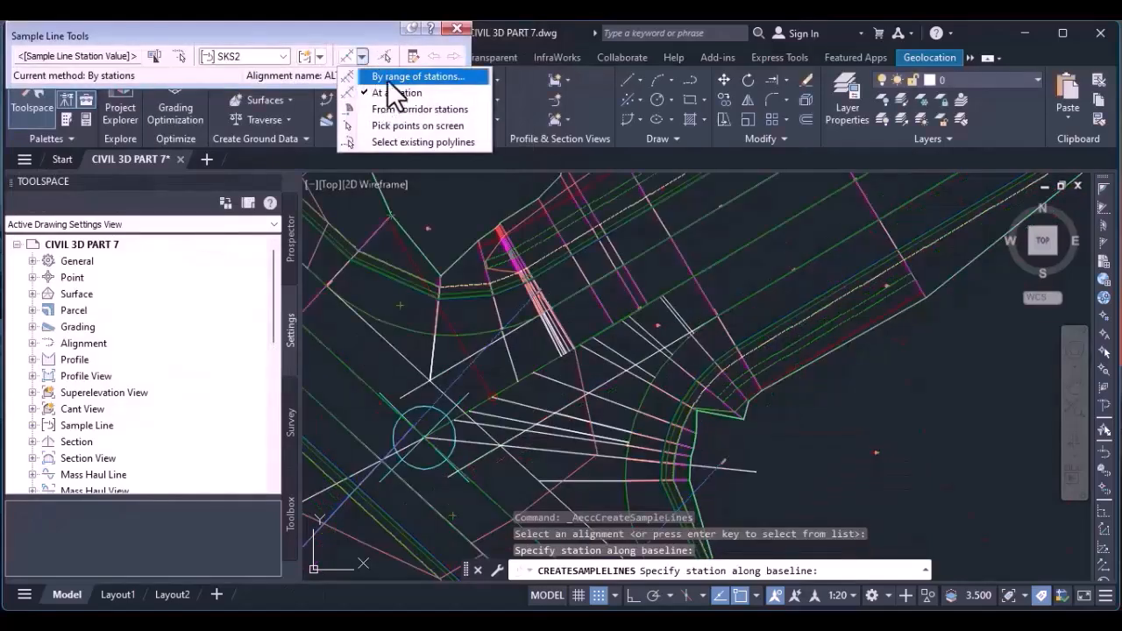
left_click(388, 78)
scroll(270, 173, "down", 5)
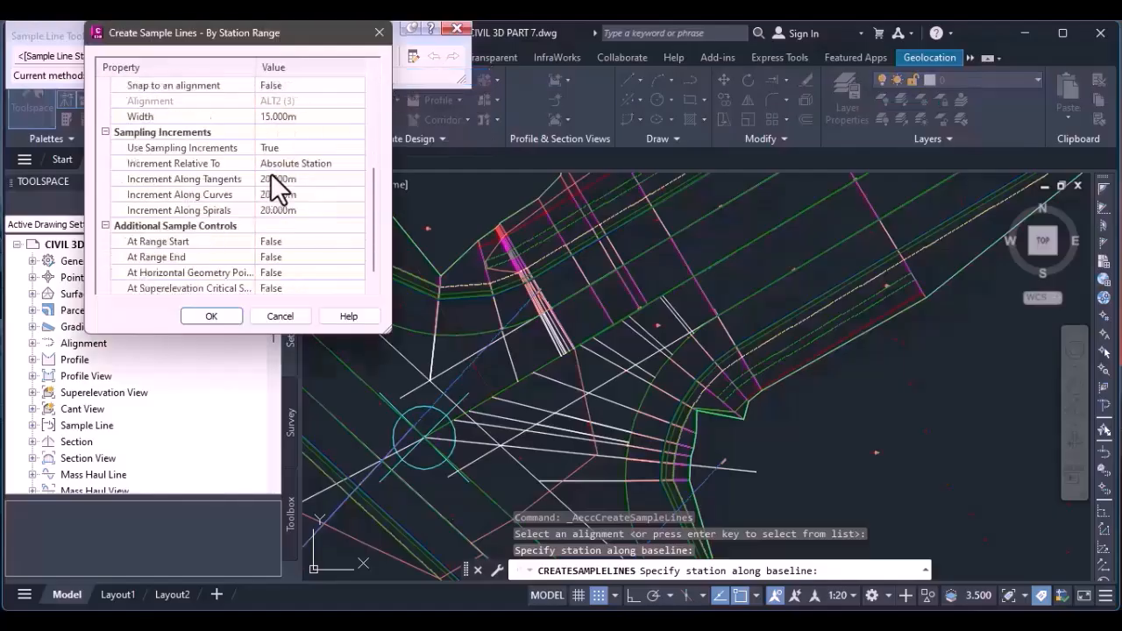
left_click(211, 317)
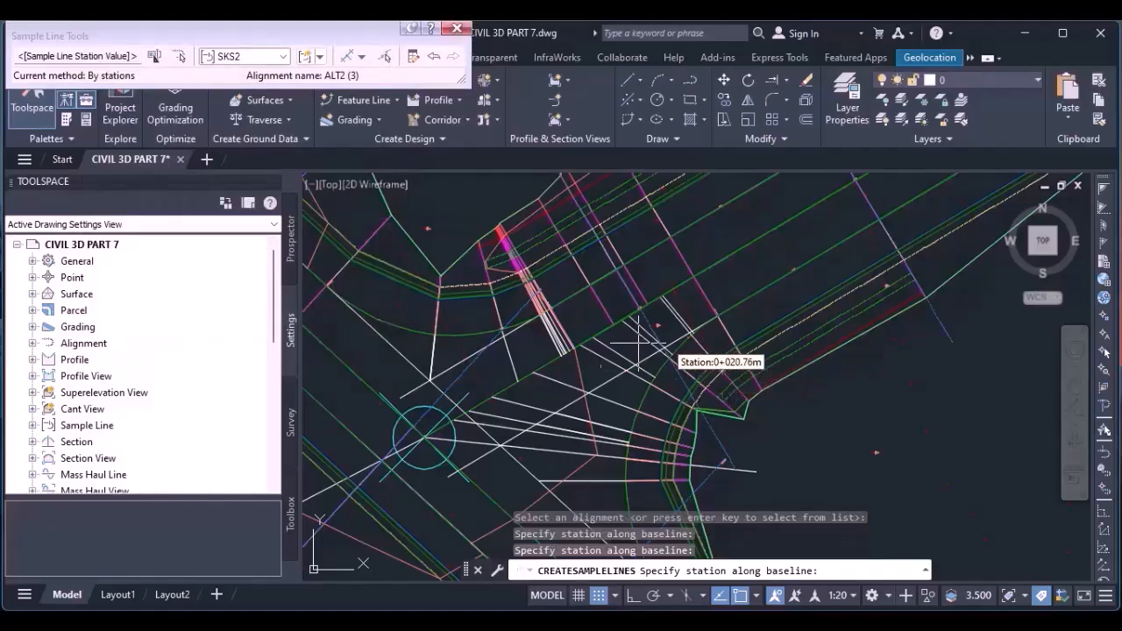
Add a sample line at station 0+000.00 of ALT2 (3), accept the default left and right swath widths, and finish the command.
scroll(657, 383, "down", 4)
scroll(660, 339, "up", 10)
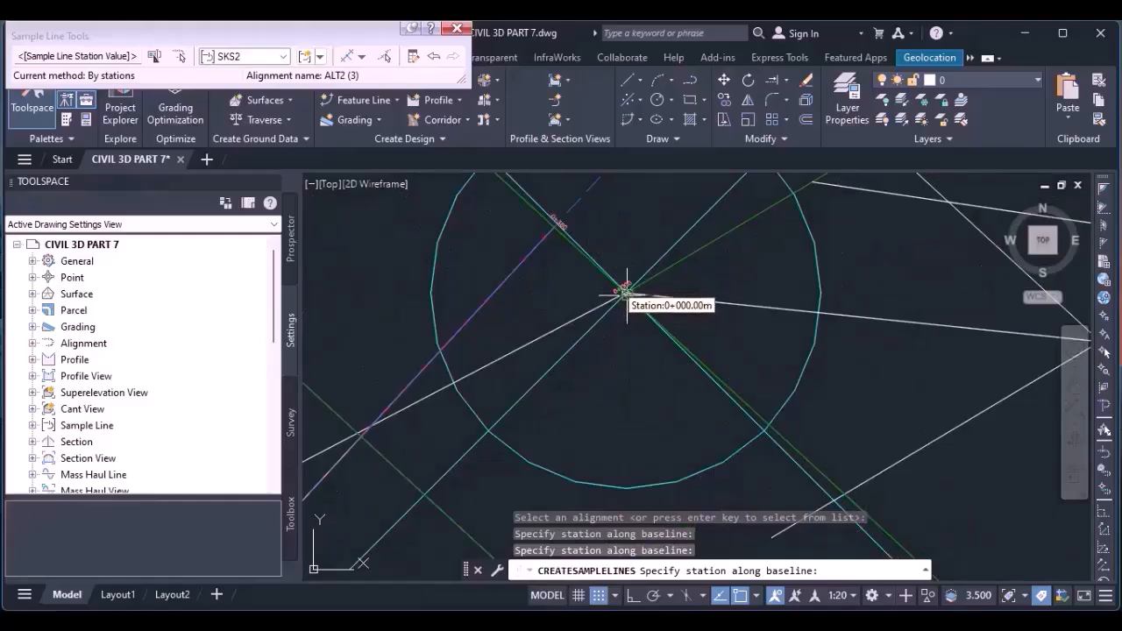
left_click(627, 294)
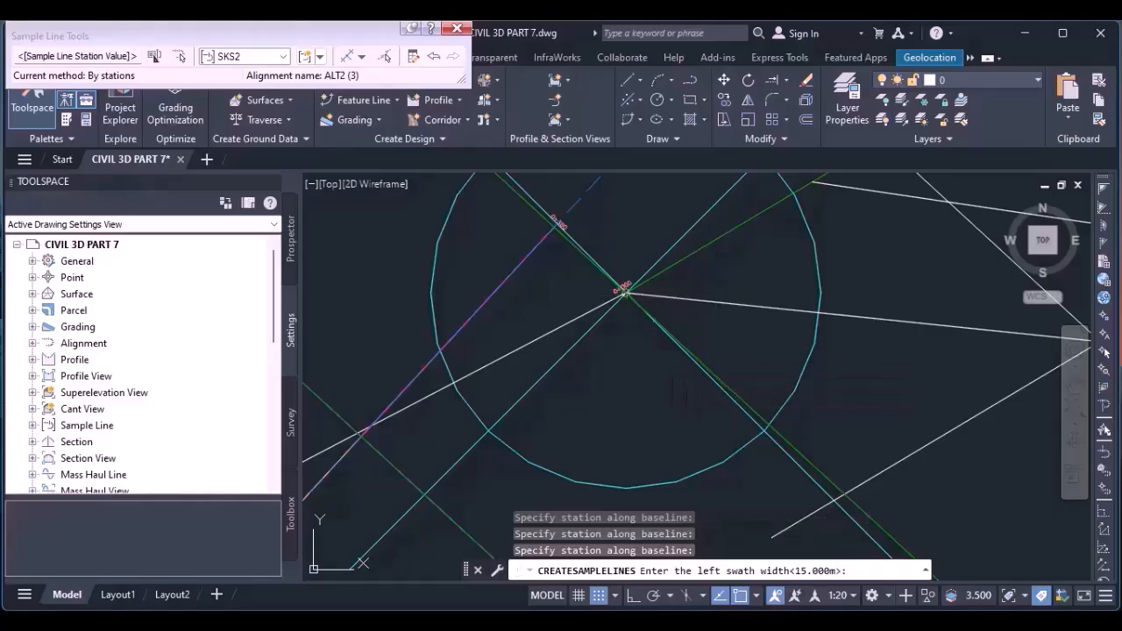
key("Return")
key("Return")
key("Return")
Examine the new sample lines and their labels along ALT2 (3) to its end, and those at the start of ALT1.
scroll(642, 382, "down", 3)
scroll(686, 327, "up", 7)
scroll(613, 452, "up", 5)
scroll(638, 378, "down", 8)
scroll(581, 369, "up", 3)
scroll(687, 251, "up", 5)
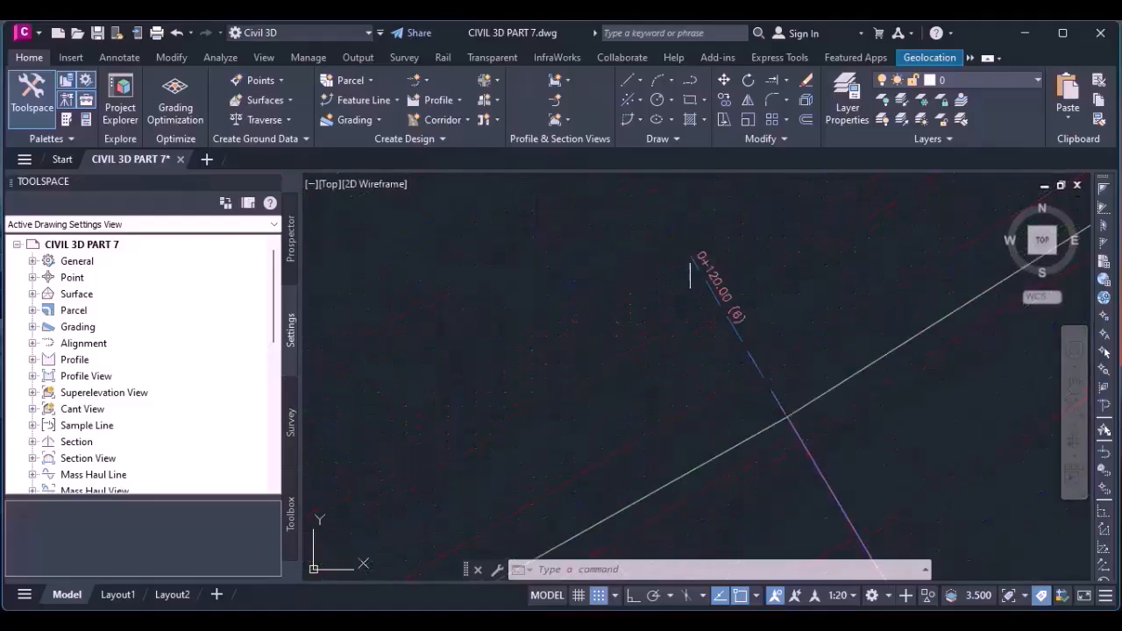
scroll(688, 251, "down", 5)
scroll(658, 312, "down", 5)
scroll(851, 318, "down", 1)
scroll(932, 313, "up", 5)
scroll(738, 262, "up", 4)
scroll(738, 263, "down", 2)
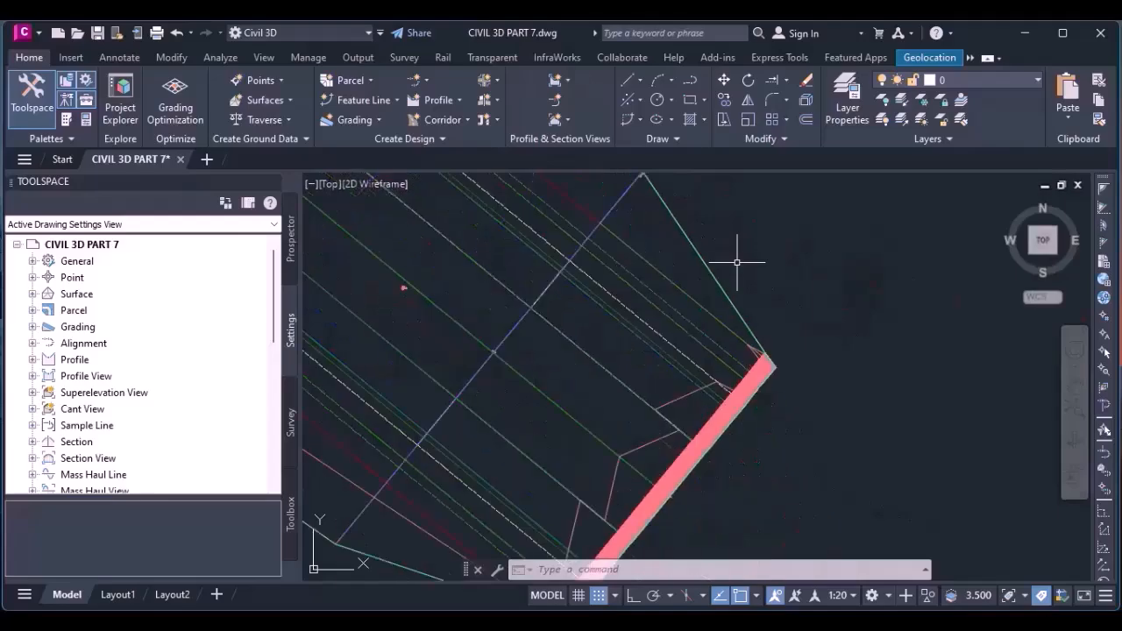
scroll(512, 246, "down", 3)
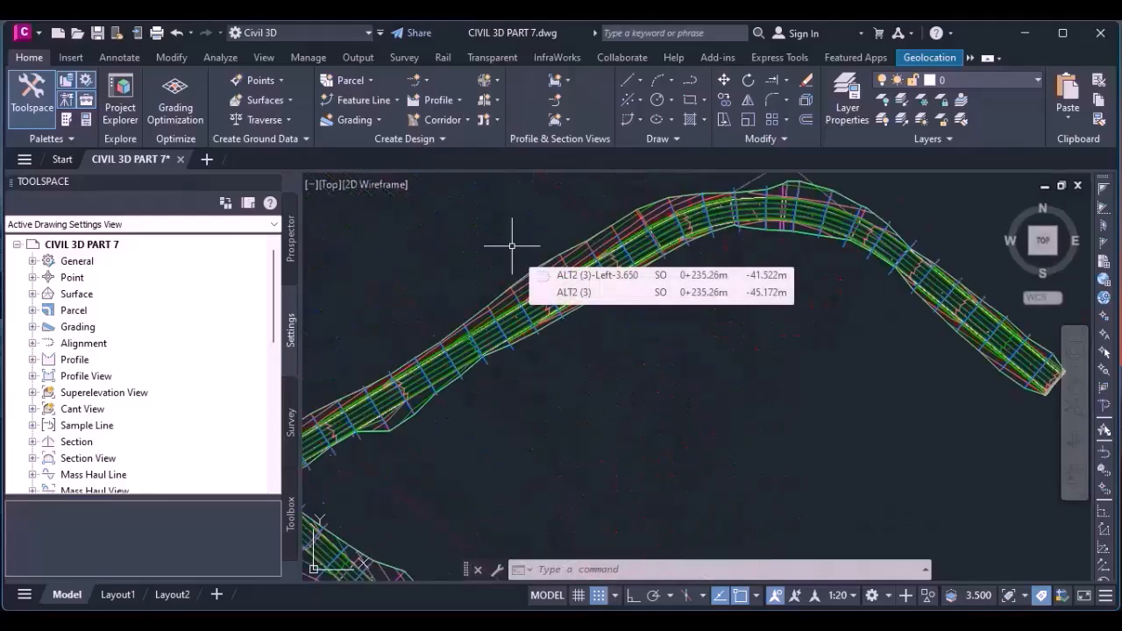
scroll(512, 245, "down", 2)
scroll(846, 237, "down", 3)
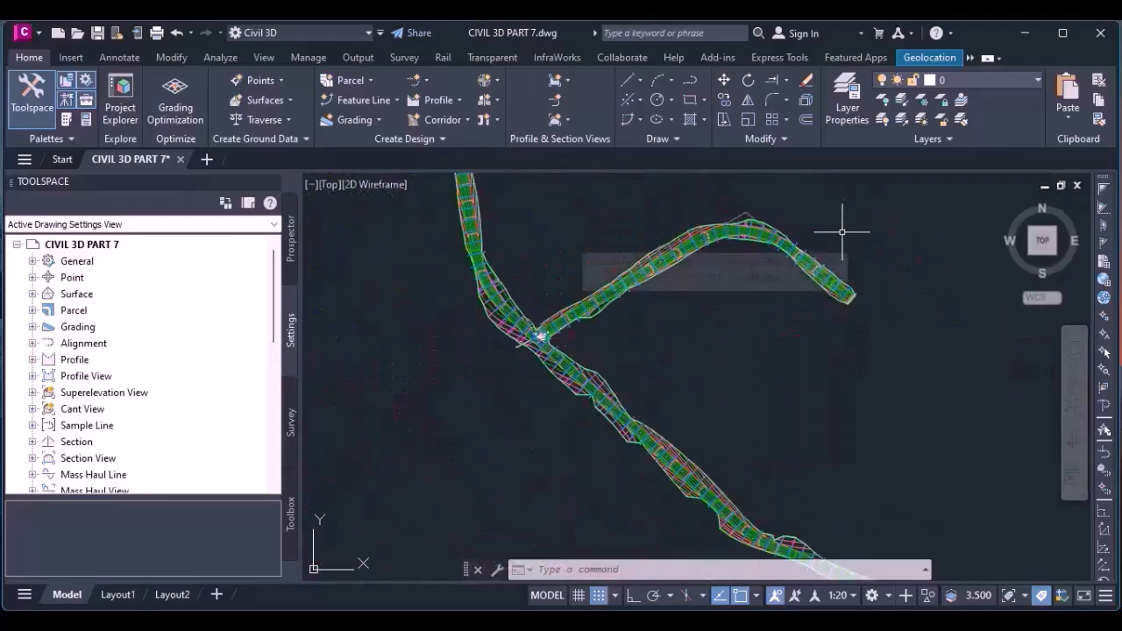
scroll(549, 421, "down", 4)
scroll(523, 340, "up", 8)
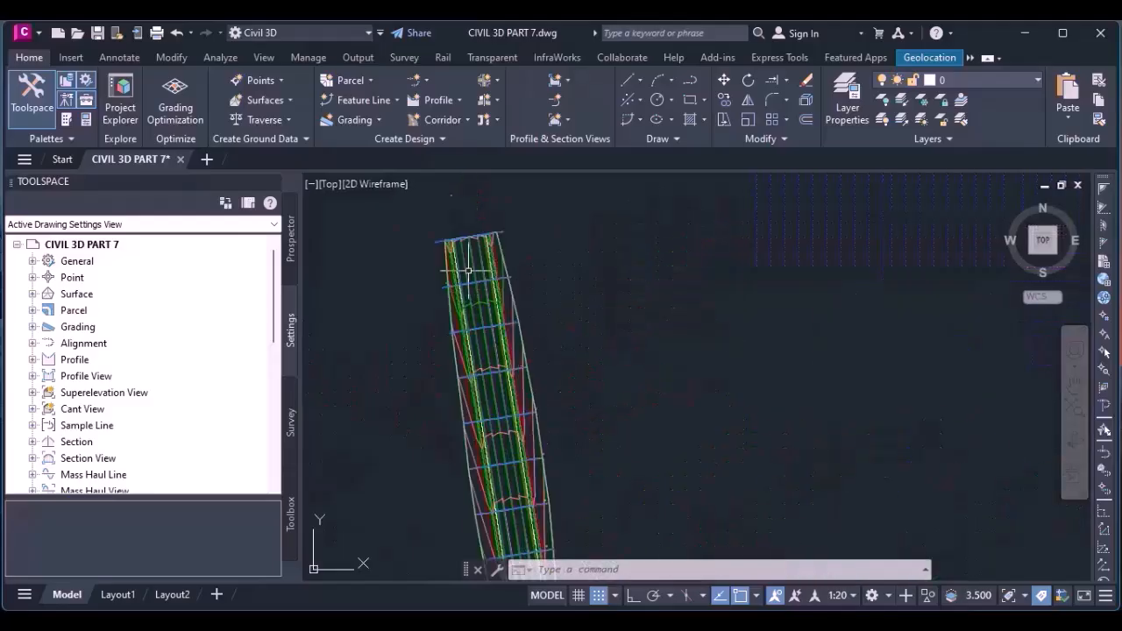
scroll(474, 282, "up", 6)
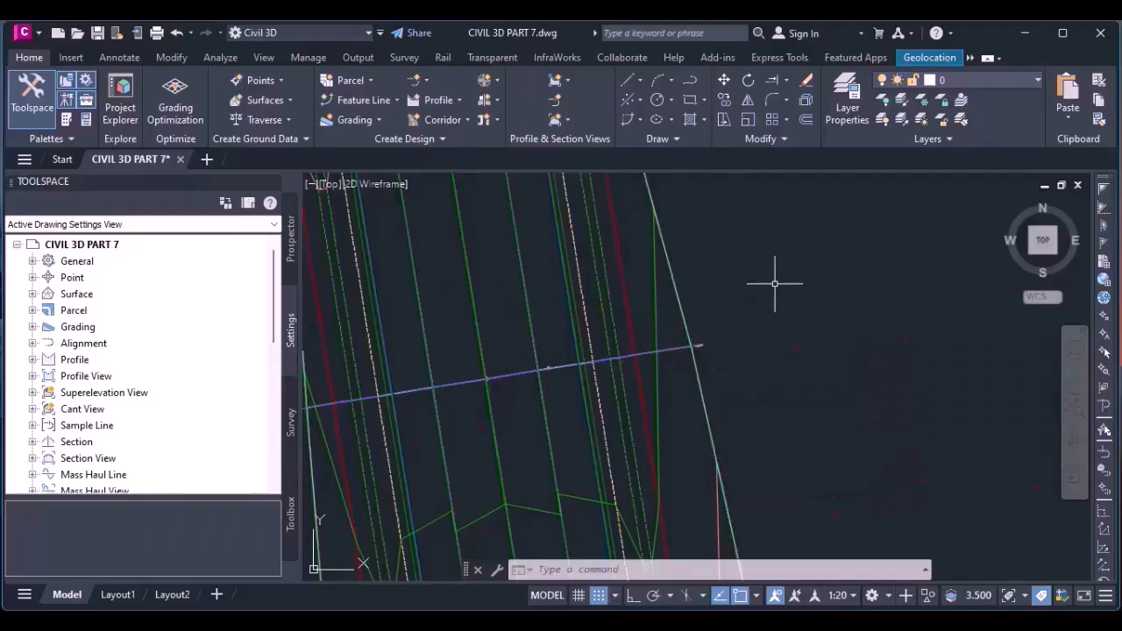
Start creating multiple section views for ALT1 with the SKS sample line group, keeping the automatic station range.
left_click(565, 120)
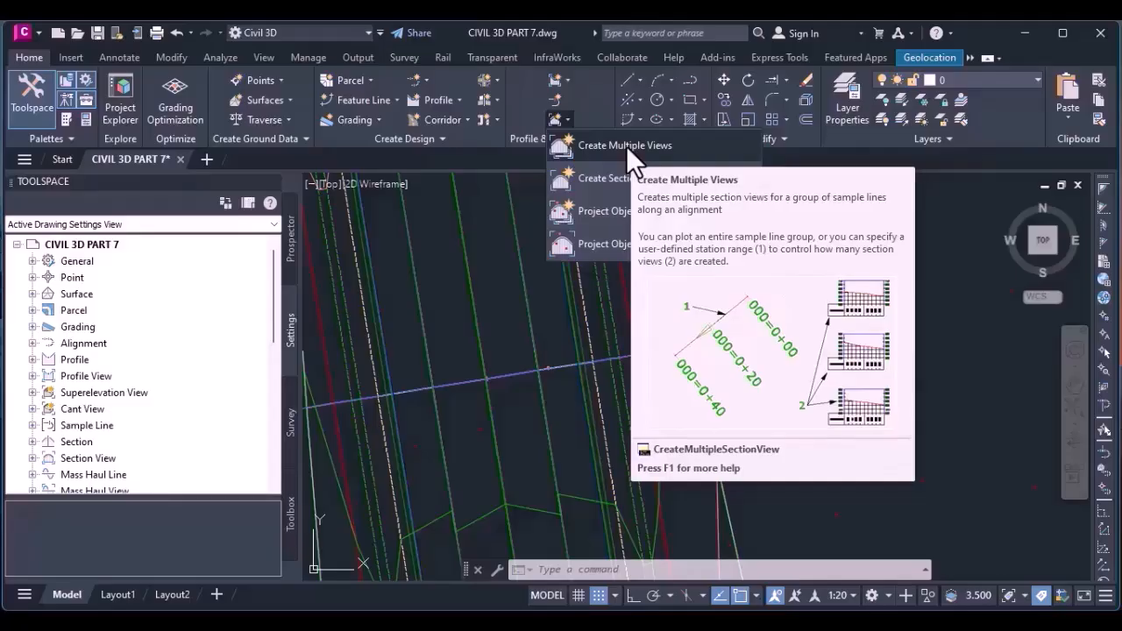
left_click(626, 145)
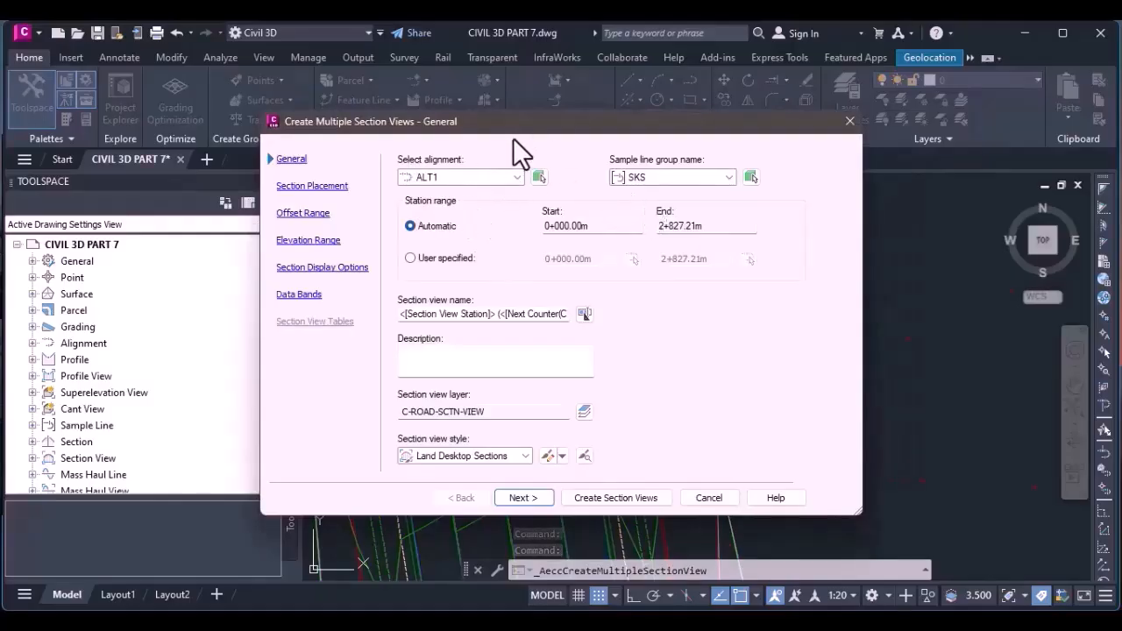
left_click(504, 174)
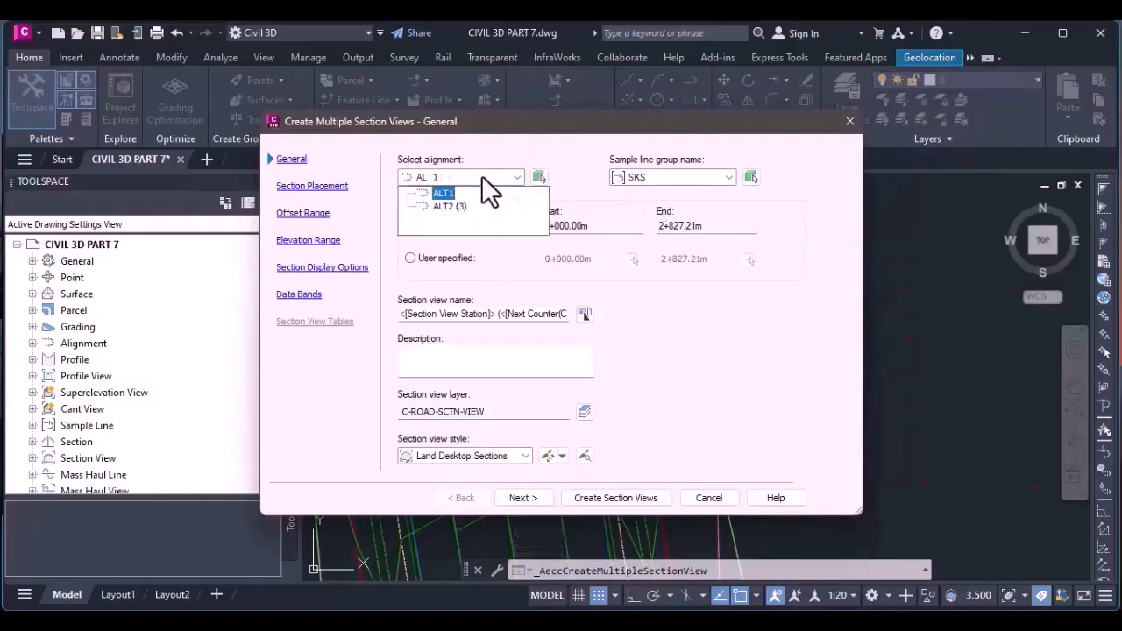
left_click(481, 175)
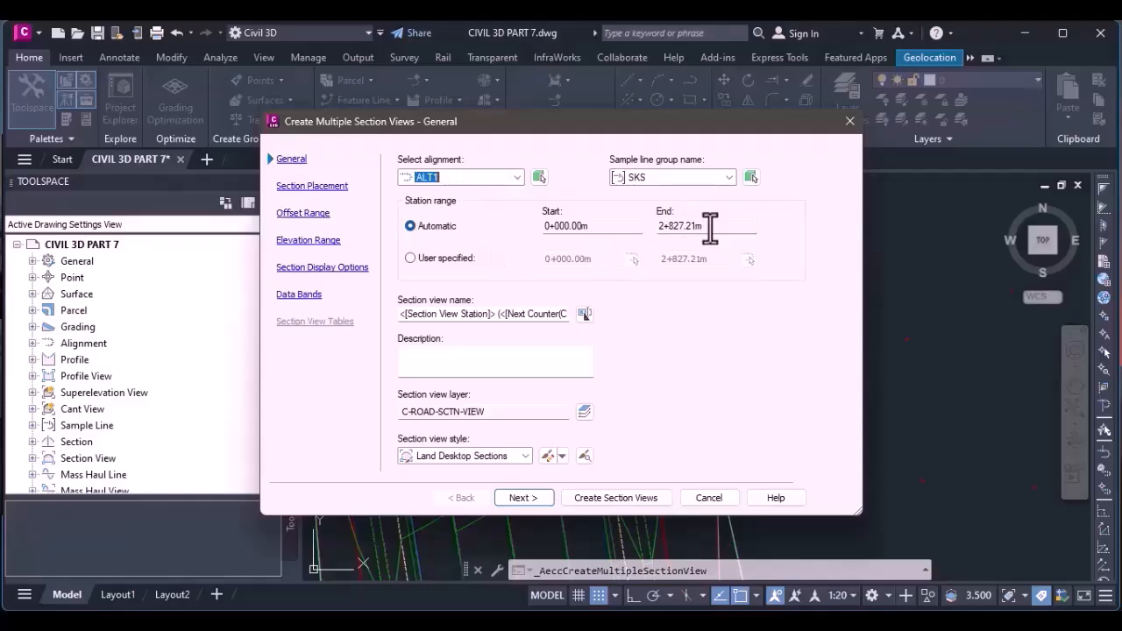
left_click(411, 258)
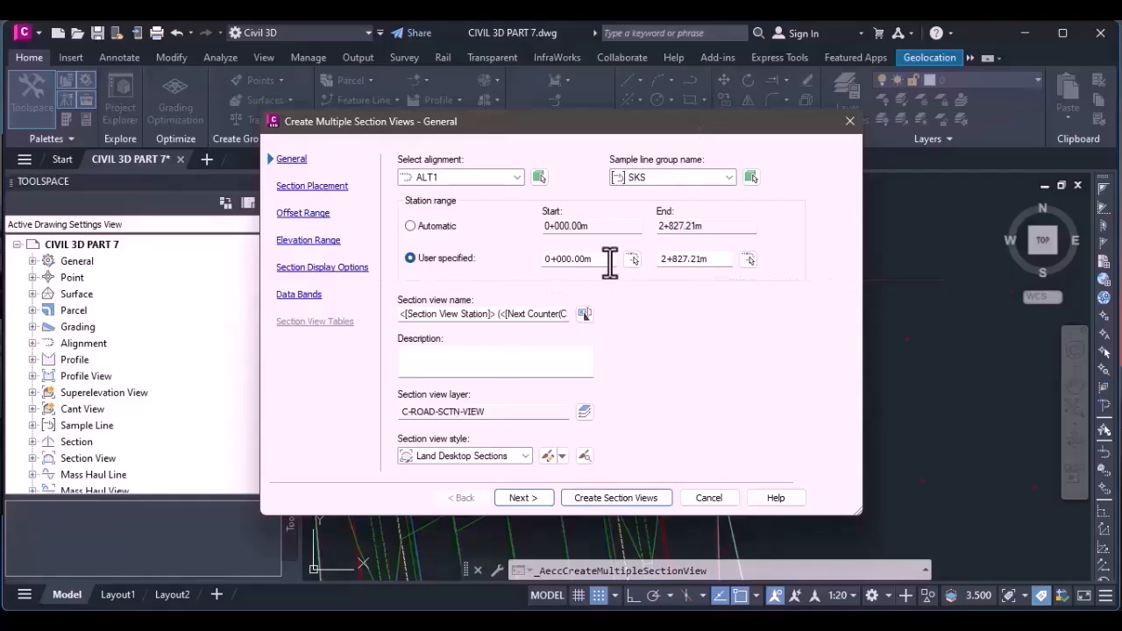
left_click(410, 226)
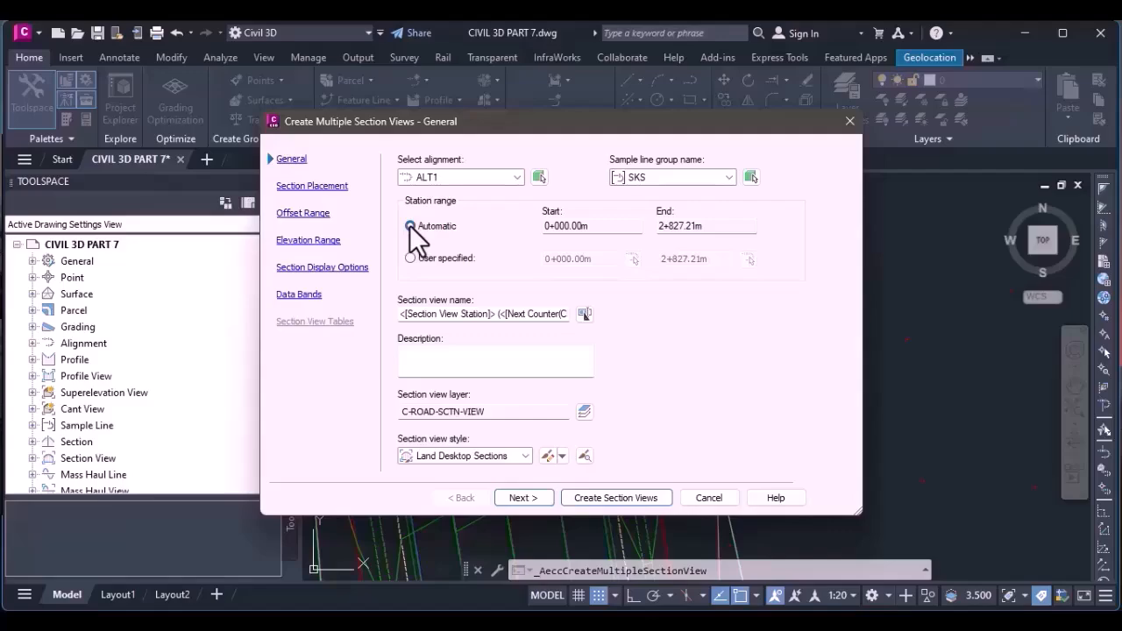
Set the section view style to Road Section and continue to the section placement settings.
left_click(494, 457)
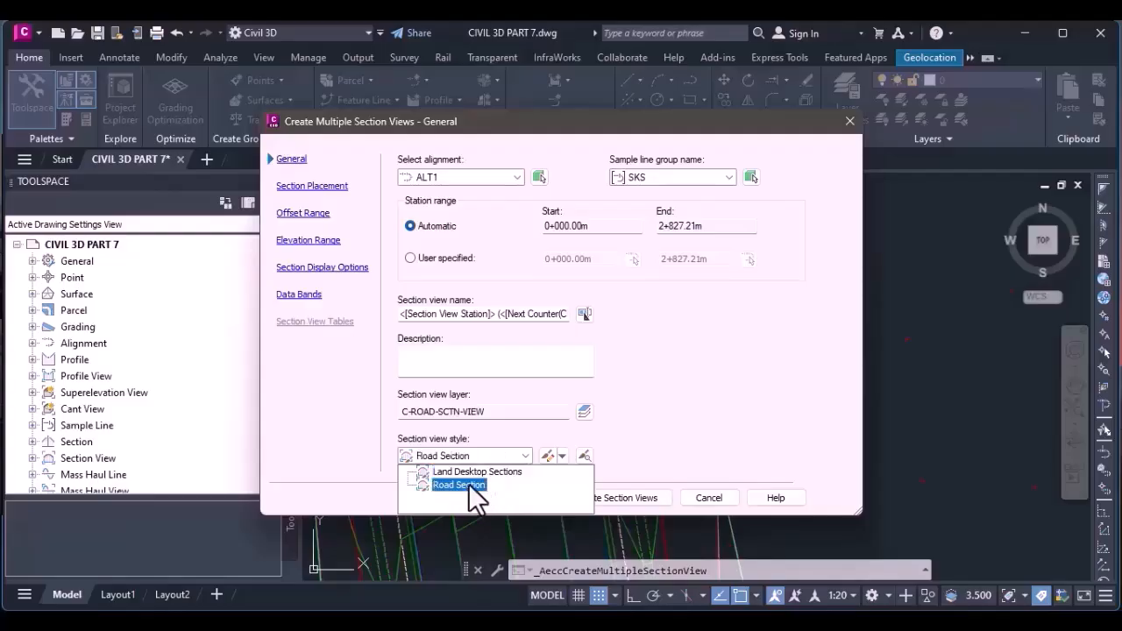
left_click(468, 483)
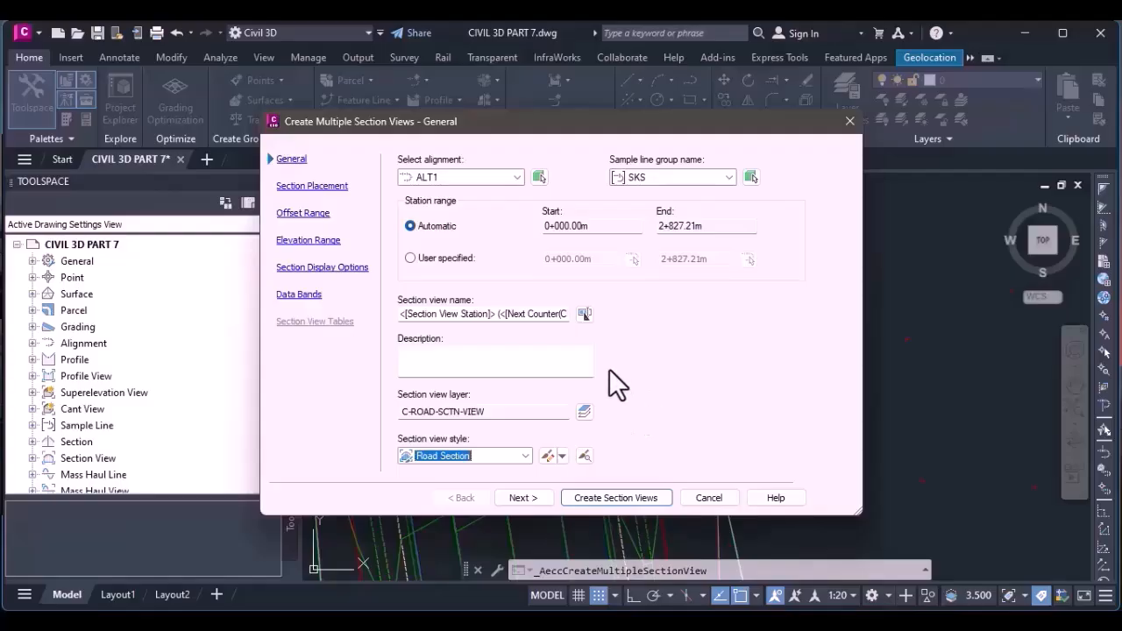
left_click(524, 497)
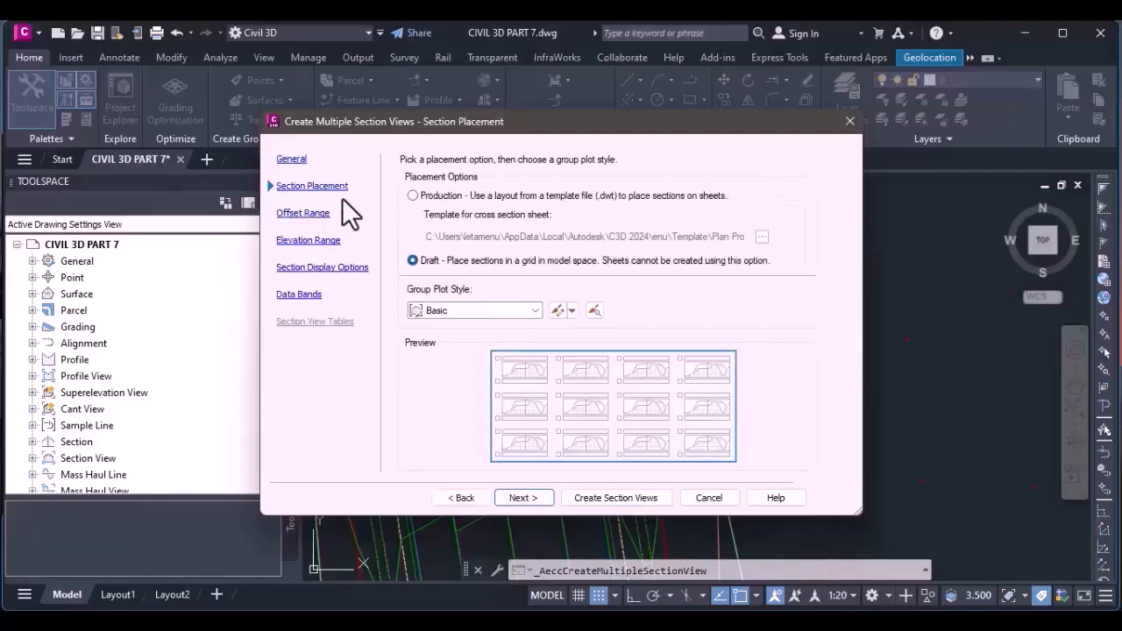
Use Production placement with the ISO A0 Section 1 to 1000 layout from the Plan Production template Civil 3D (Metric) Section.dwt.
left_click(414, 197)
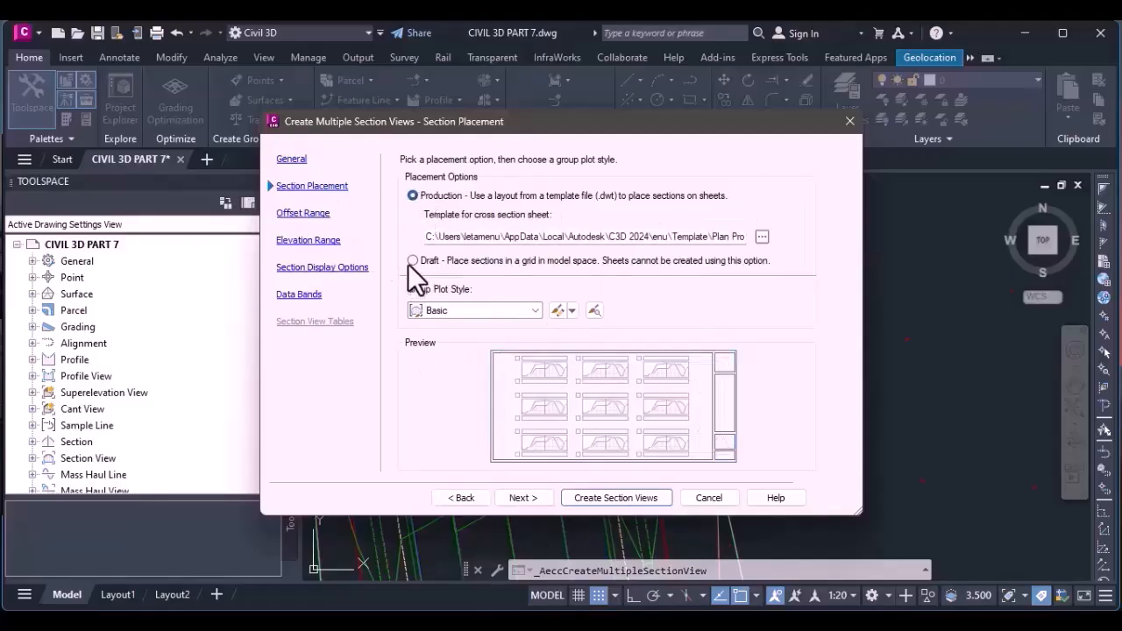
left_click(413, 262)
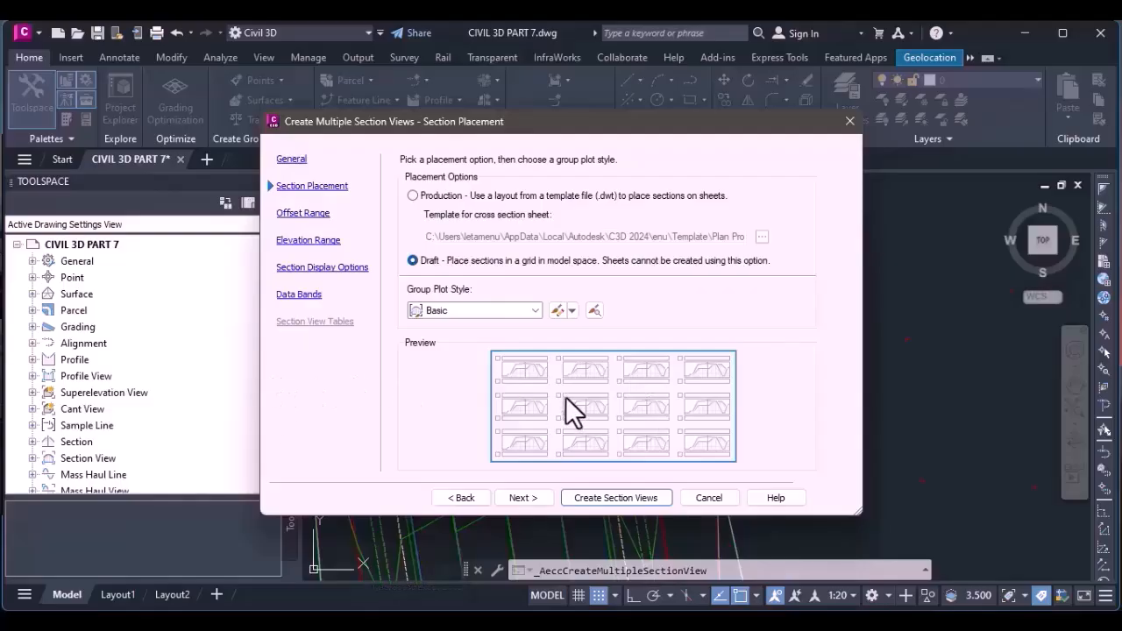
left_click(412, 196)
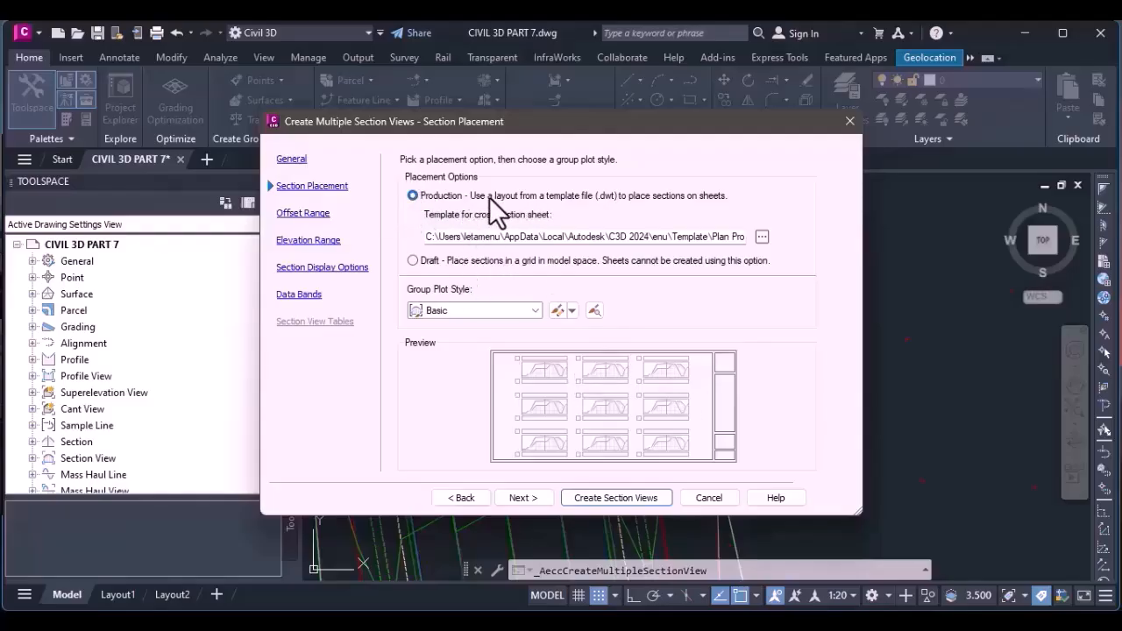
left_click(762, 238)
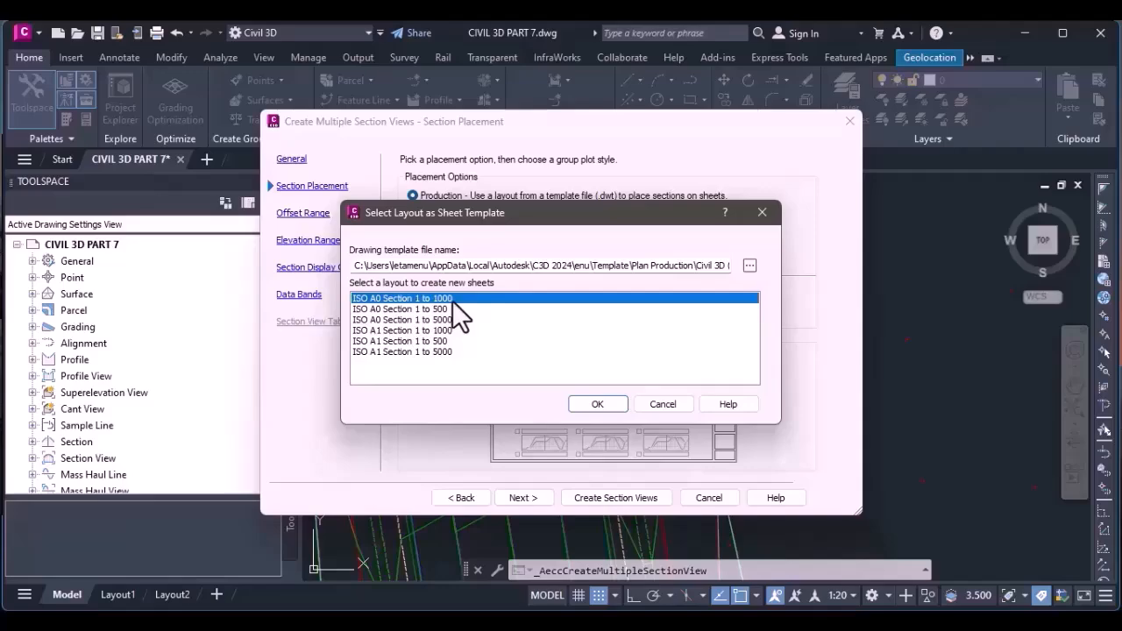
left_click(747, 266)
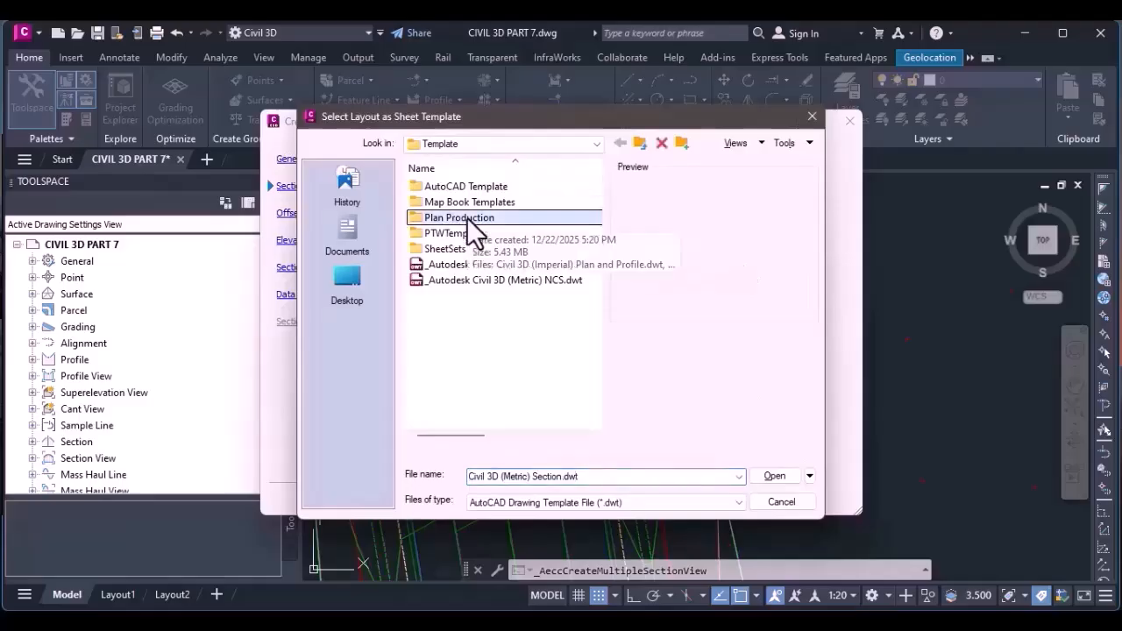
double_click(467, 218)
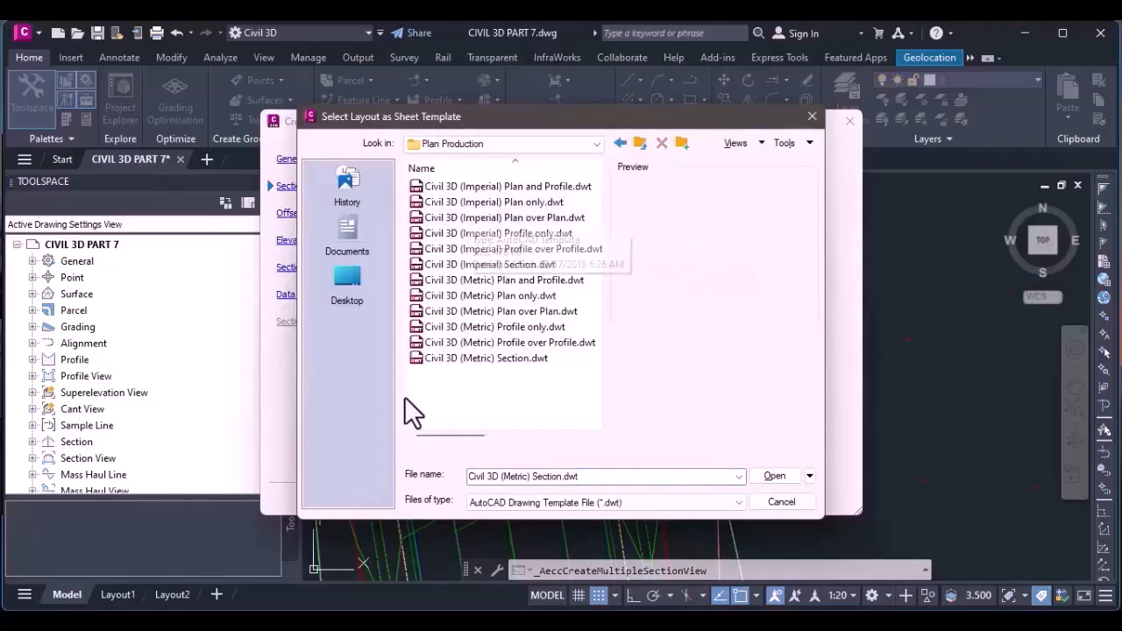
left_click(524, 358)
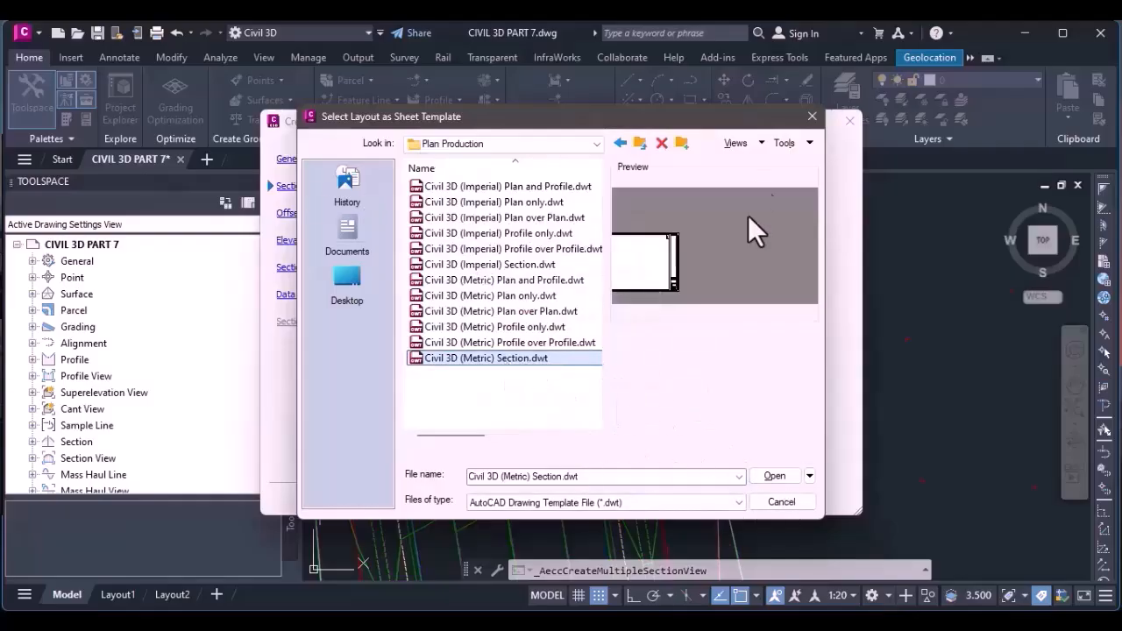
left_click(535, 396)
left_click(530, 357)
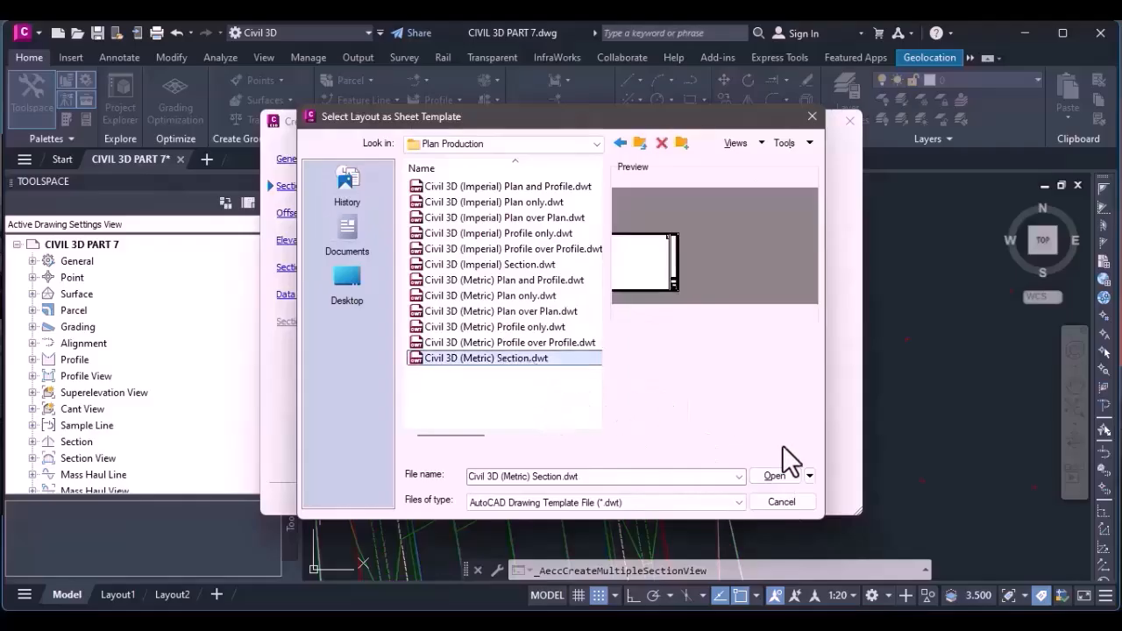
left_click(775, 476)
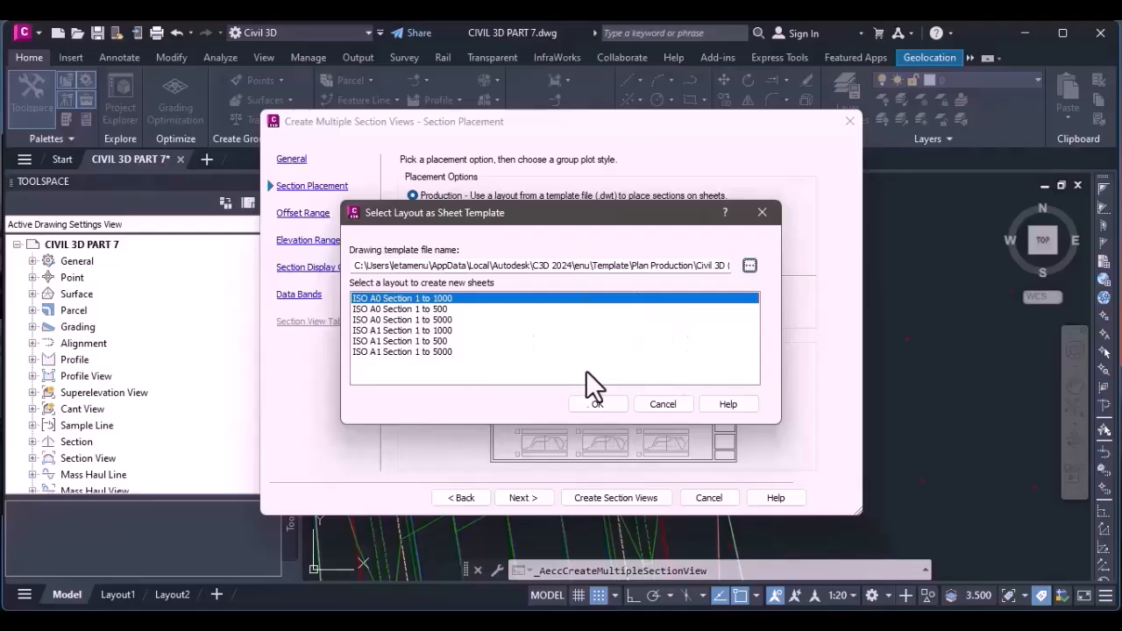
left_click(588, 401)
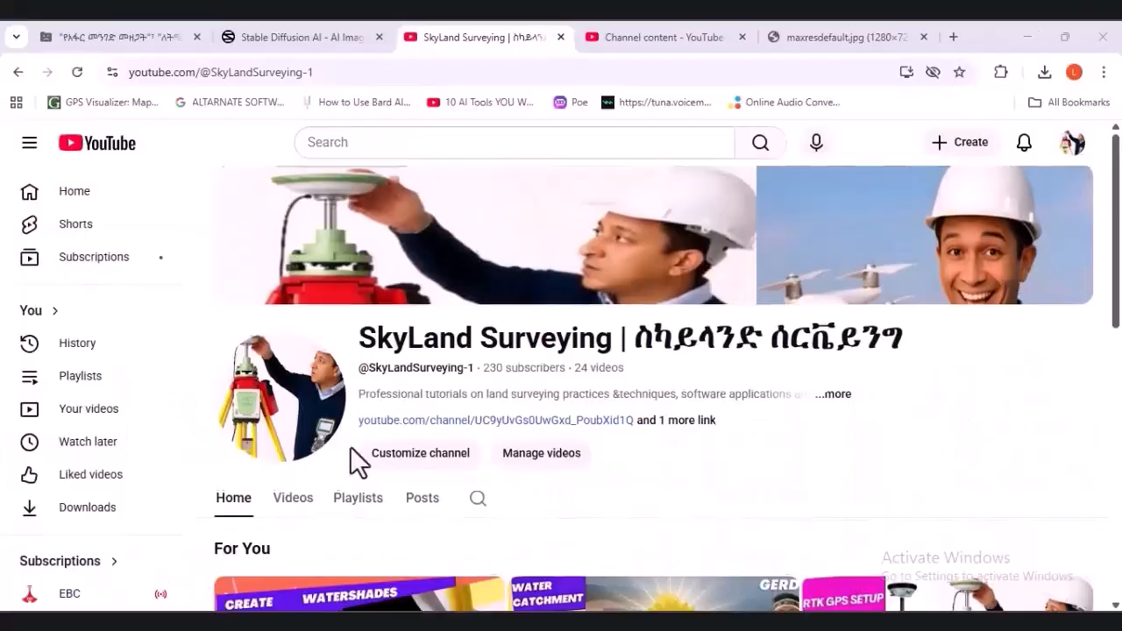
scroll(350, 446, "down", 2)
left_click(1087, 494)
scroll(1052, 556, "up", 2)
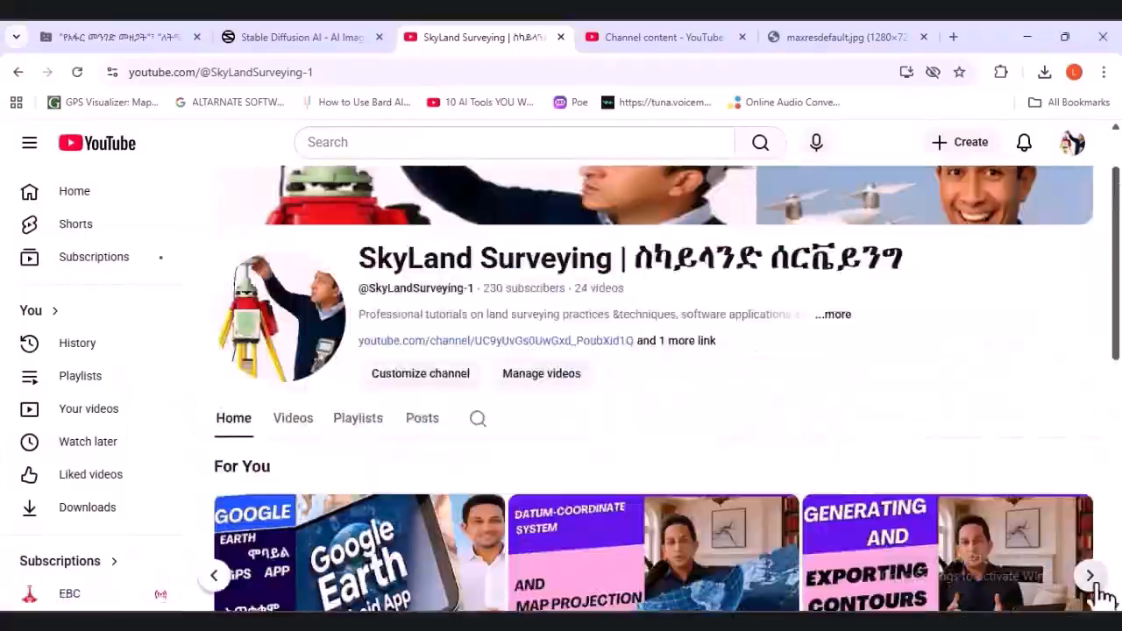
scroll(1082, 503, "down", 2)
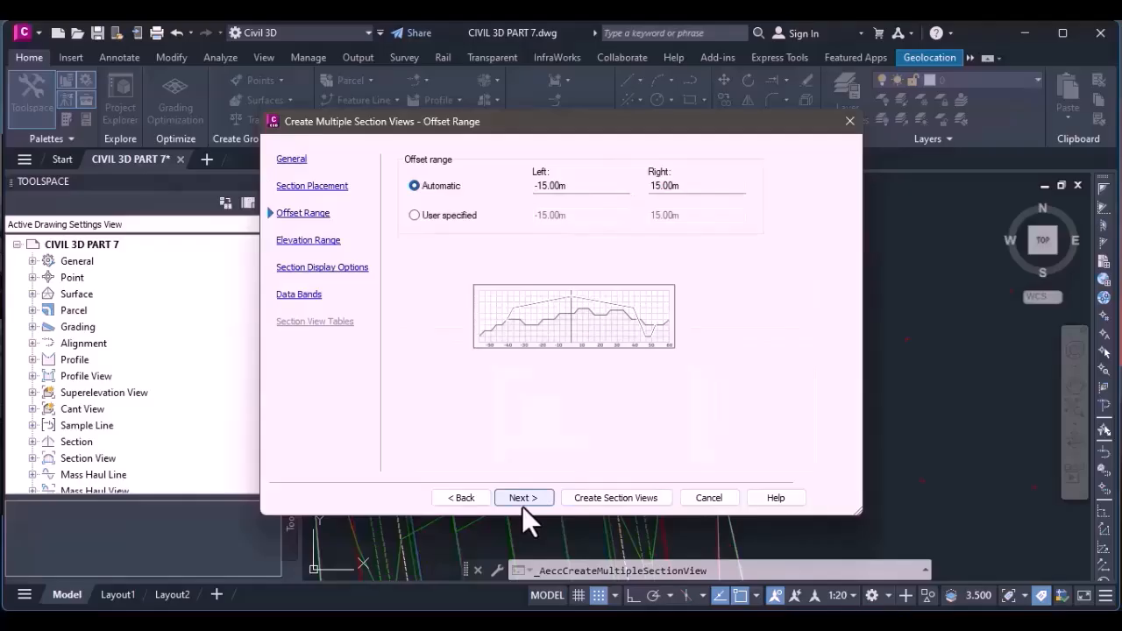
Keep the automatic offset range and the automatic elevation range for the section views.
left_click(700, 186)
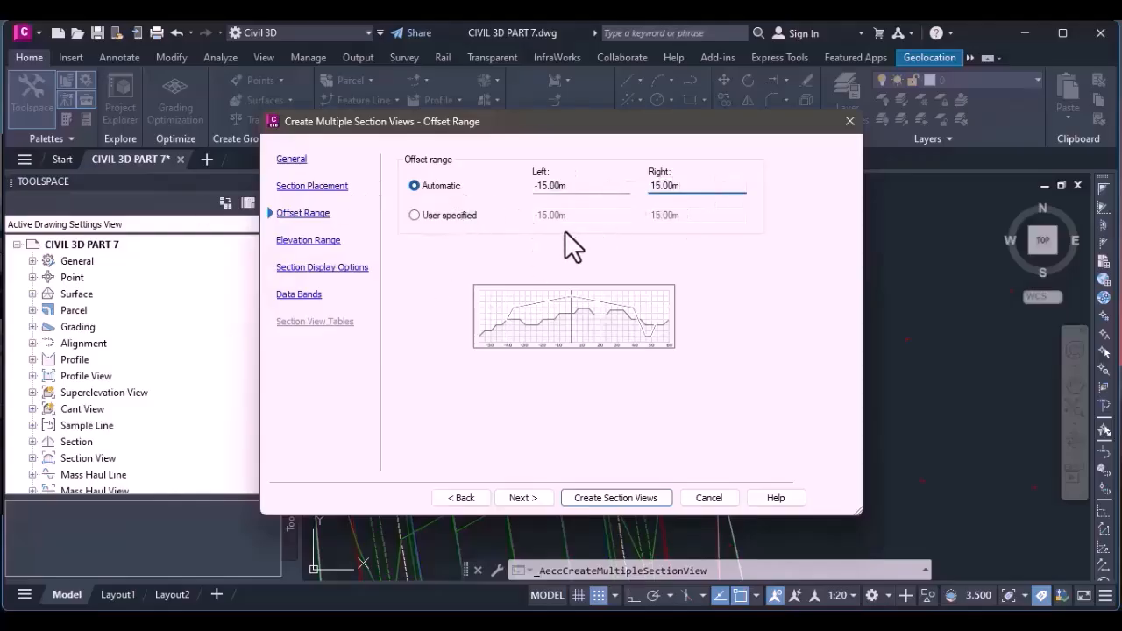
left_click(523, 497)
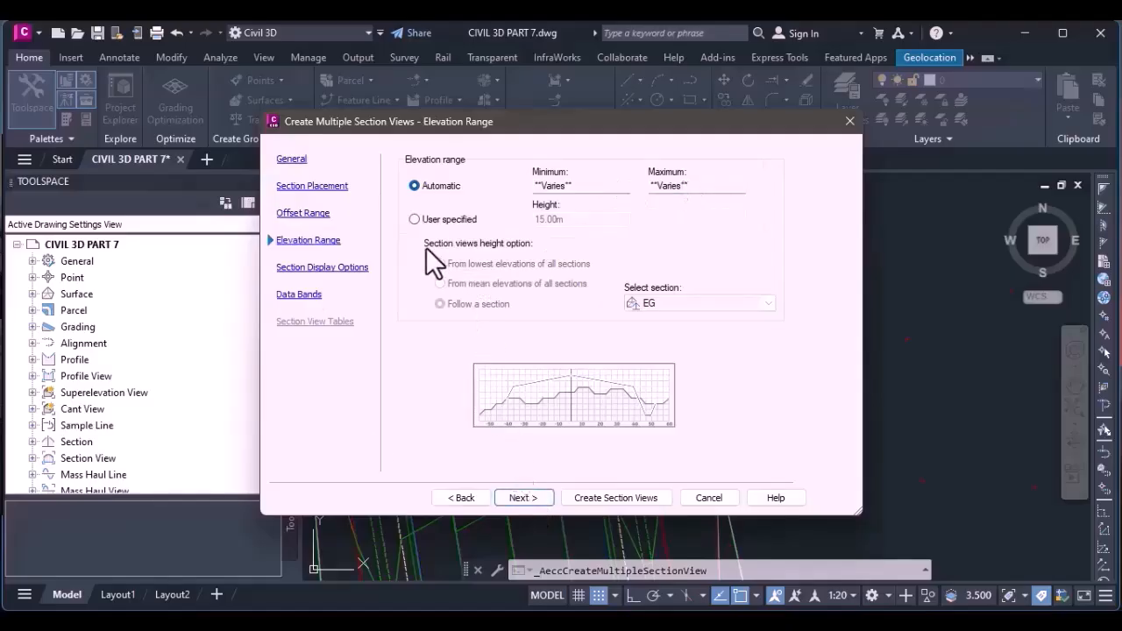
left_click(415, 219)
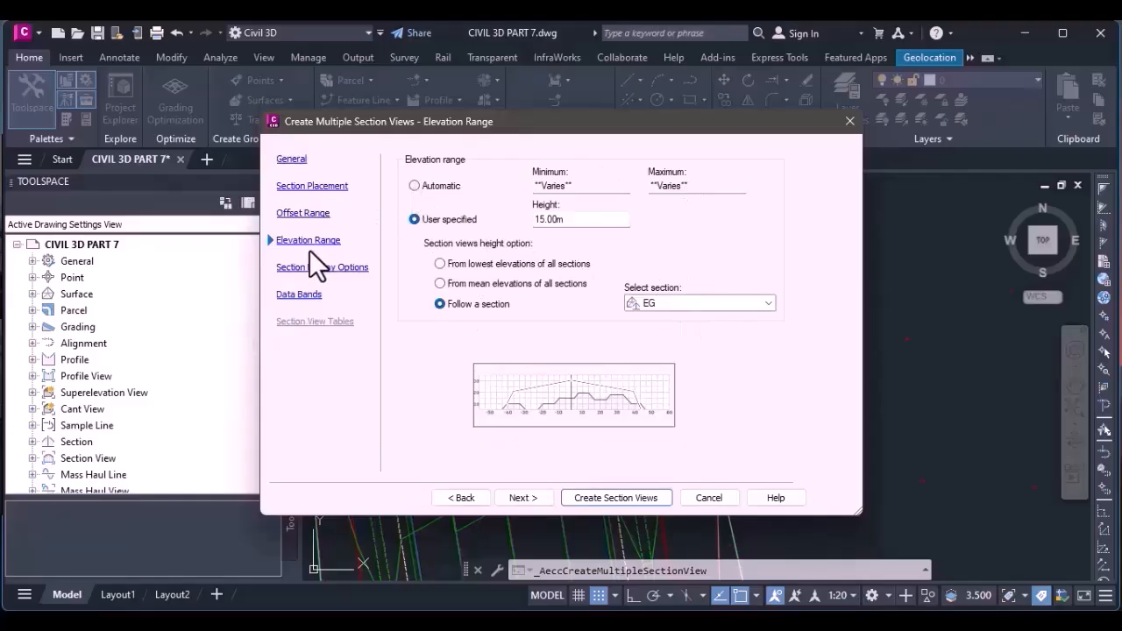
left_click(414, 186)
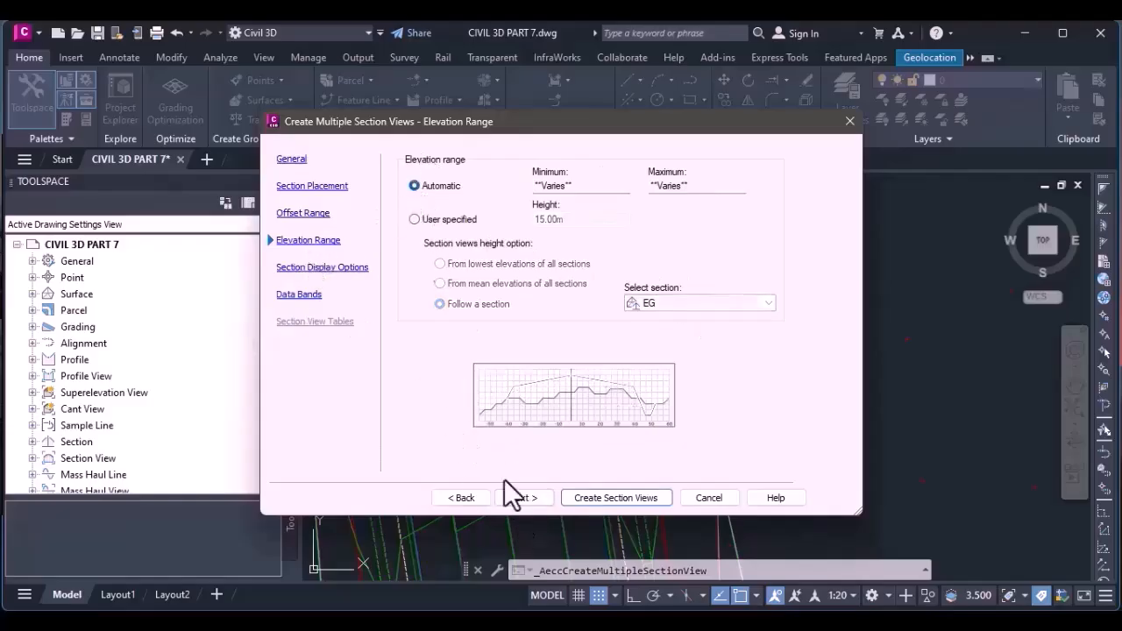
left_click(522, 498)
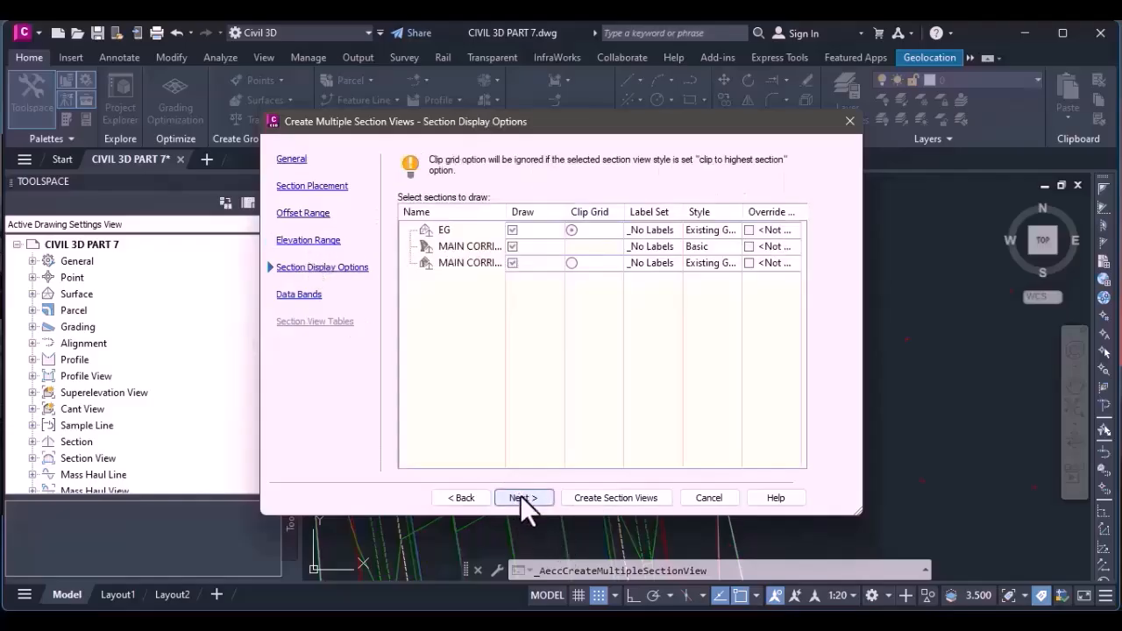
Keep the _No Labels label set for the EG section and continue to the data band settings.
left_click(666, 230)
left_click(663, 230)
key("Return")
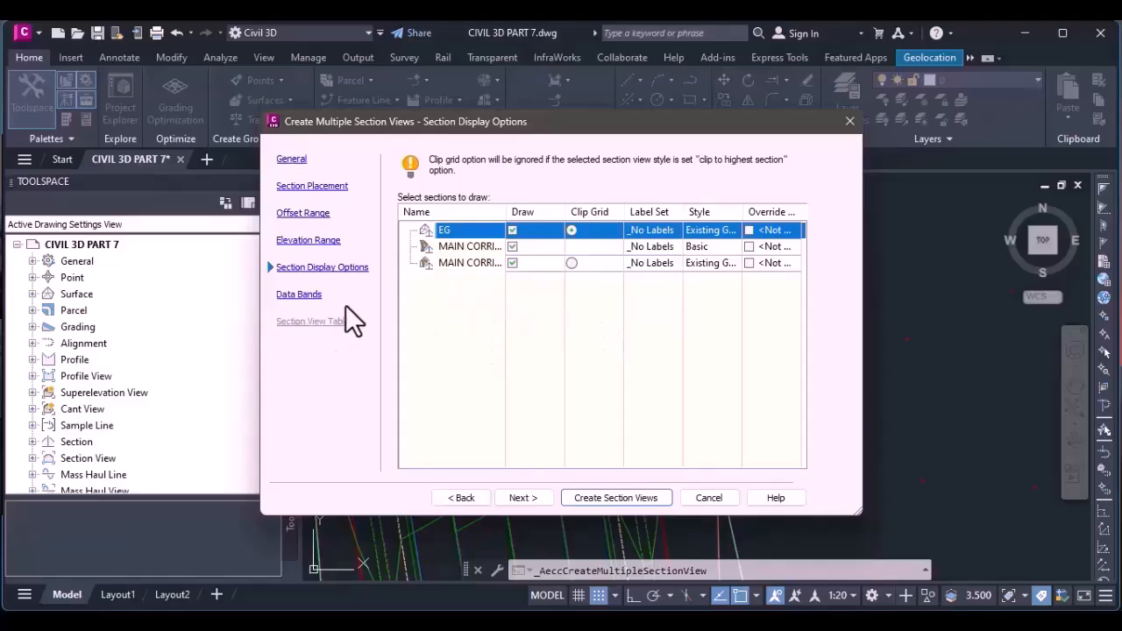
left_click(522, 498)
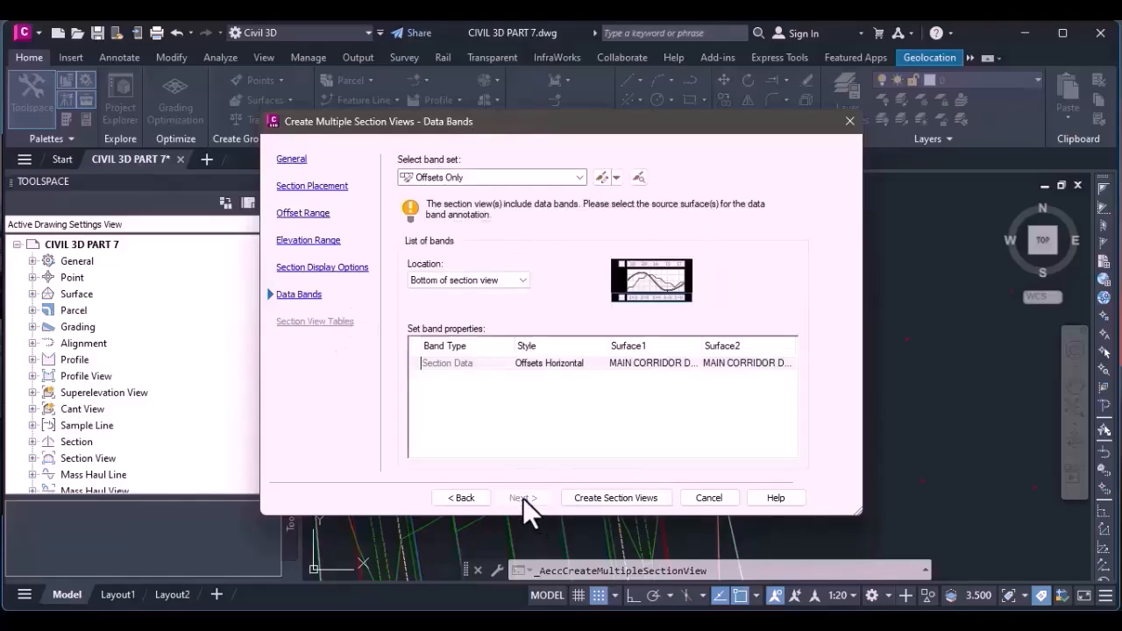
Create the section views with the Offsets Only band set, placing their origin in the empty area east of the profile views.
left_click(630, 497)
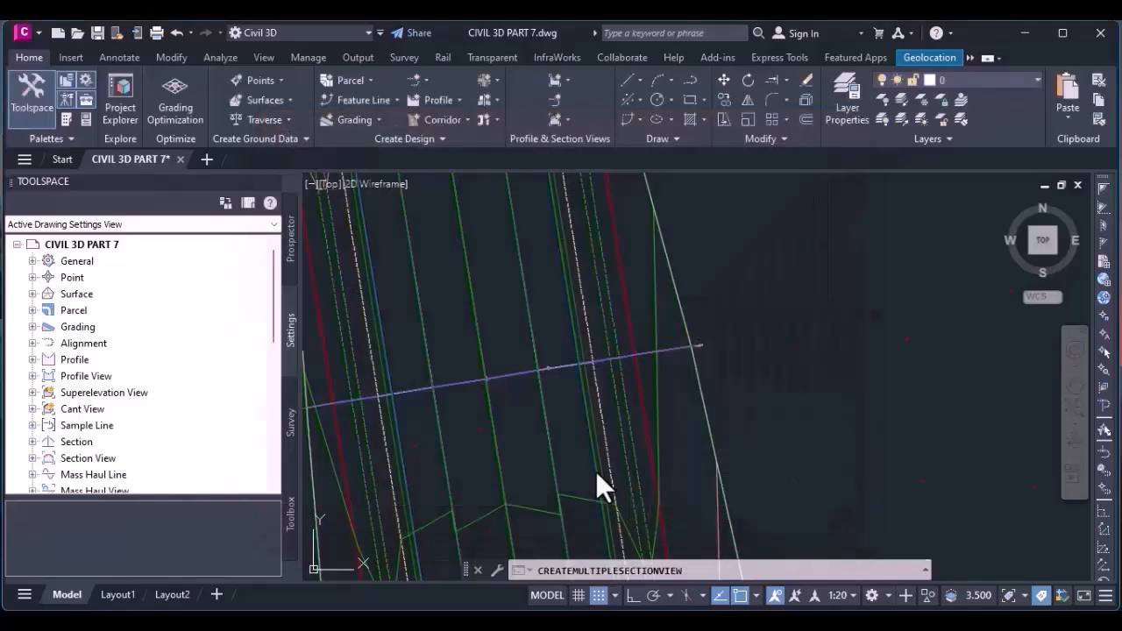
scroll(513, 383, "down", 3)
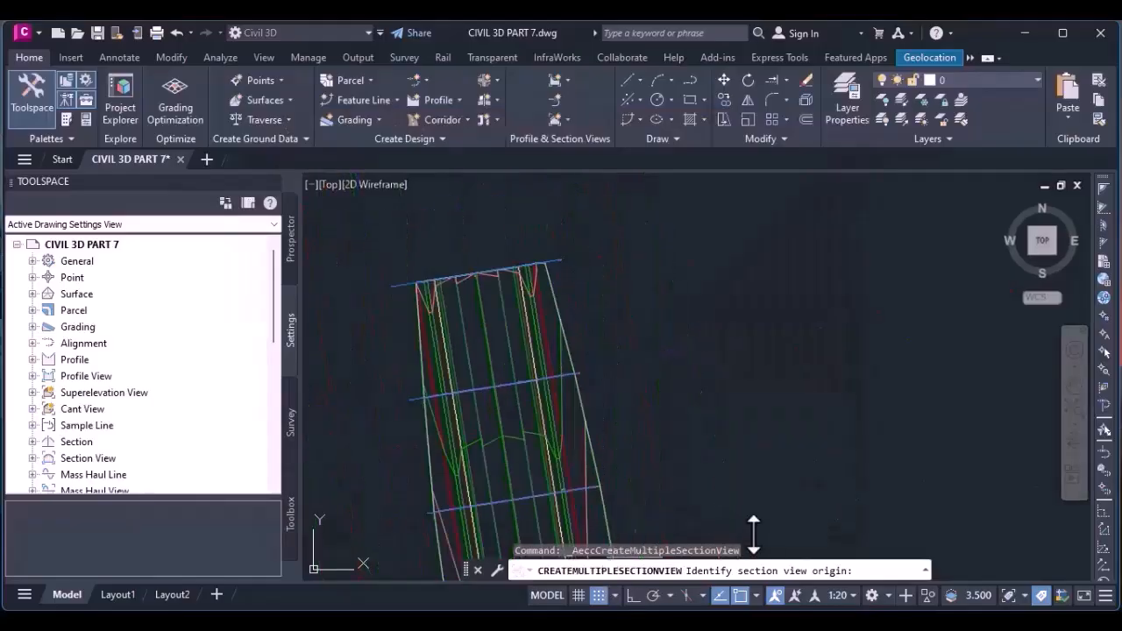
scroll(477, 379, "down", 5)
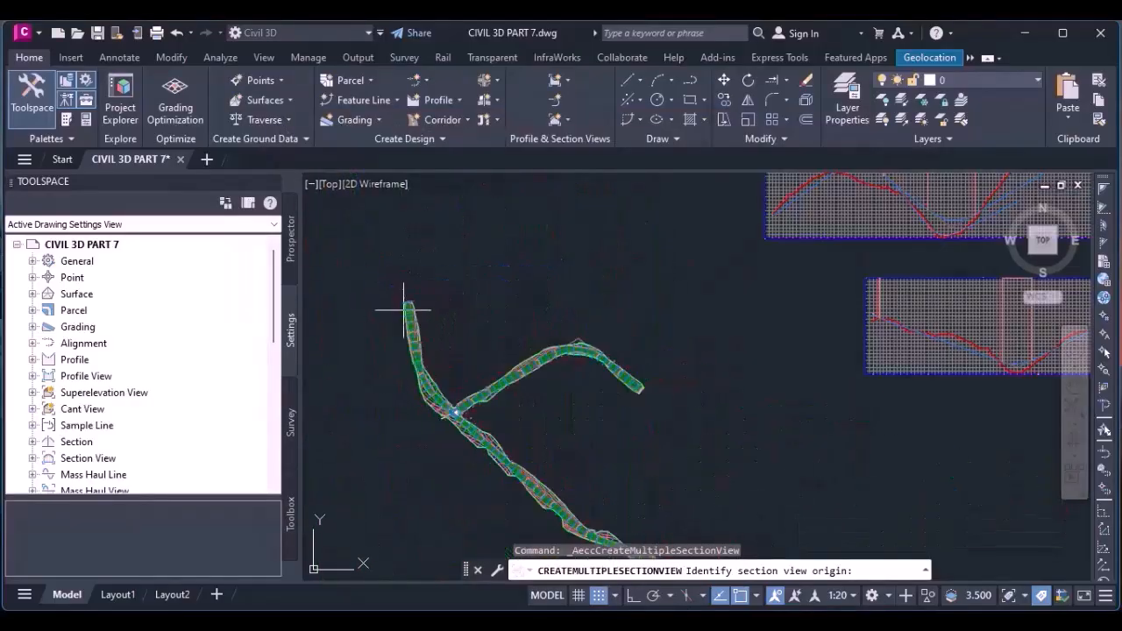
scroll(405, 308, "down", 3)
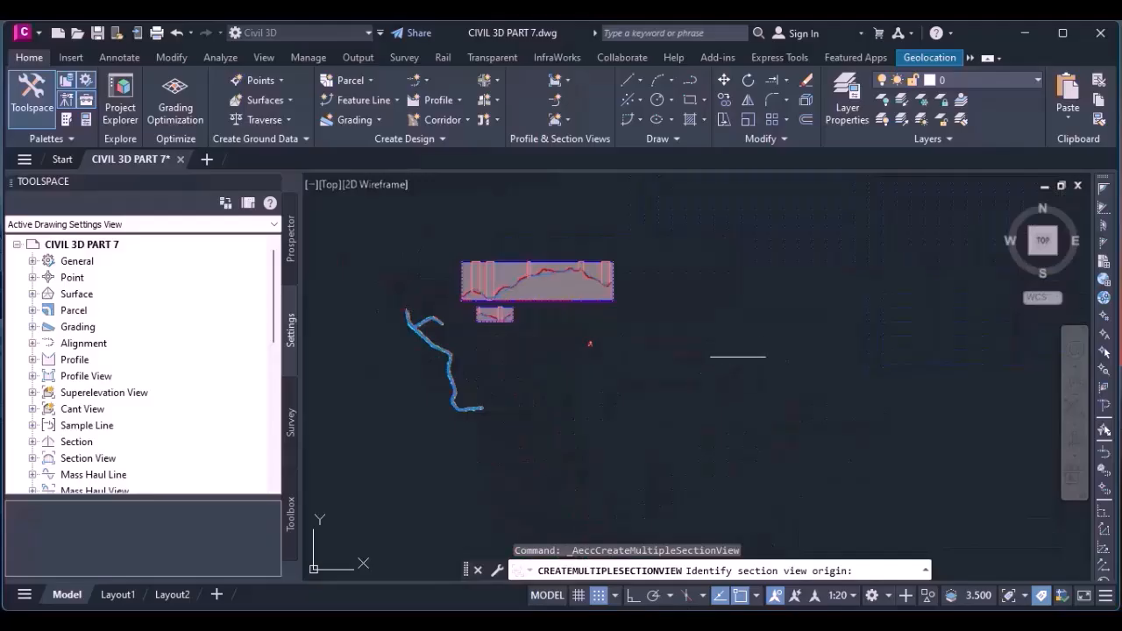
left_click(737, 356)
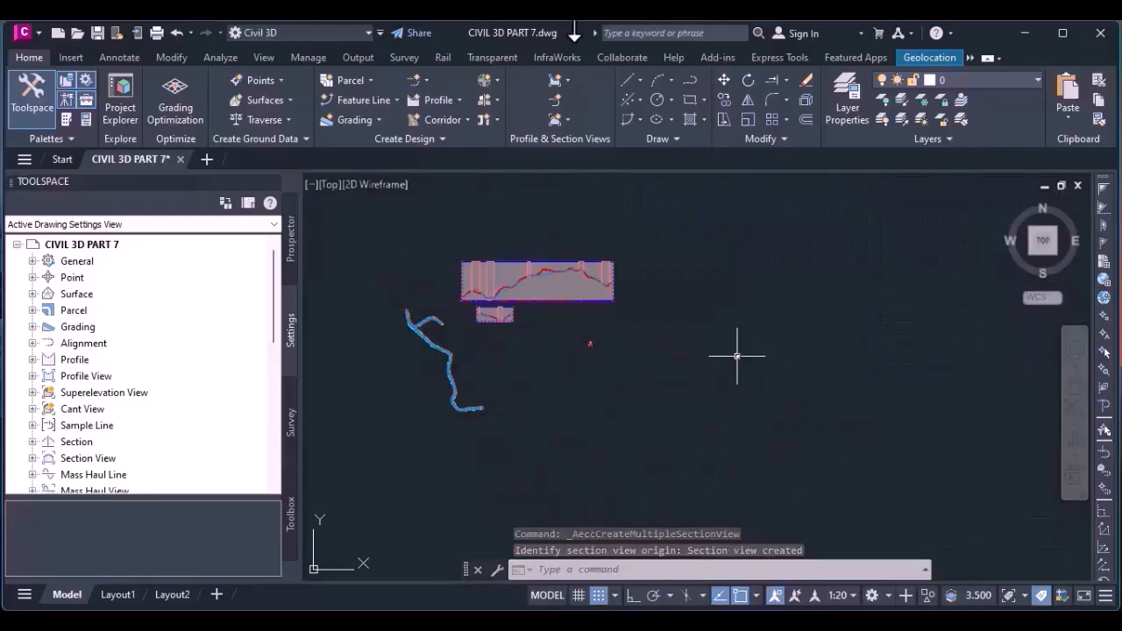
scroll(783, 371, "up", 1)
scroll(689, 368, "up", 8)
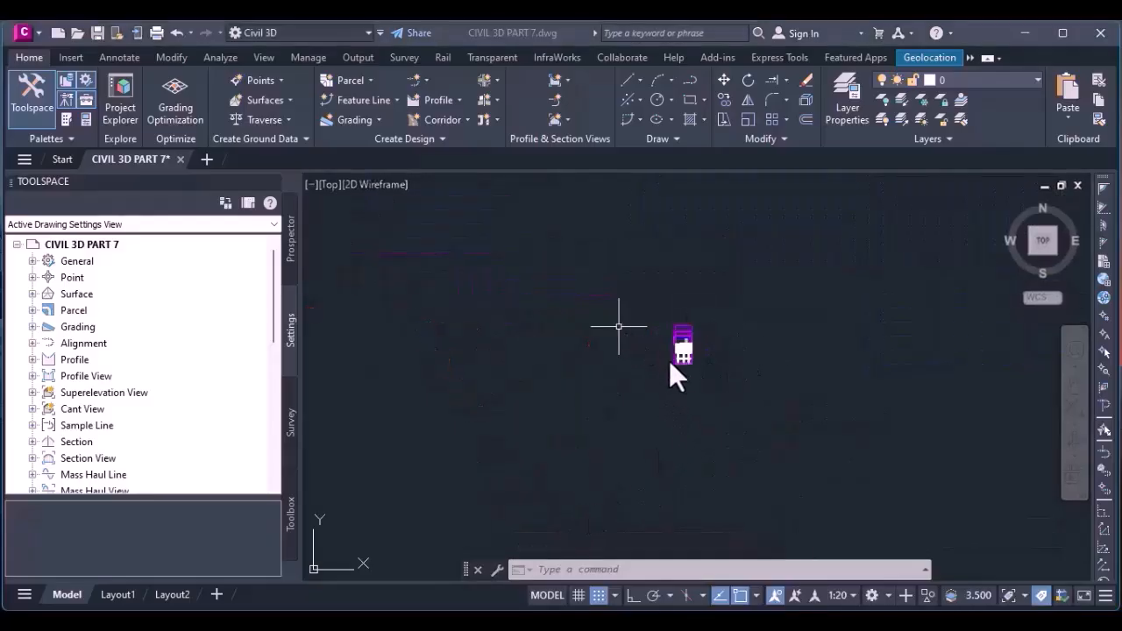
scroll(697, 346, "down", 8)
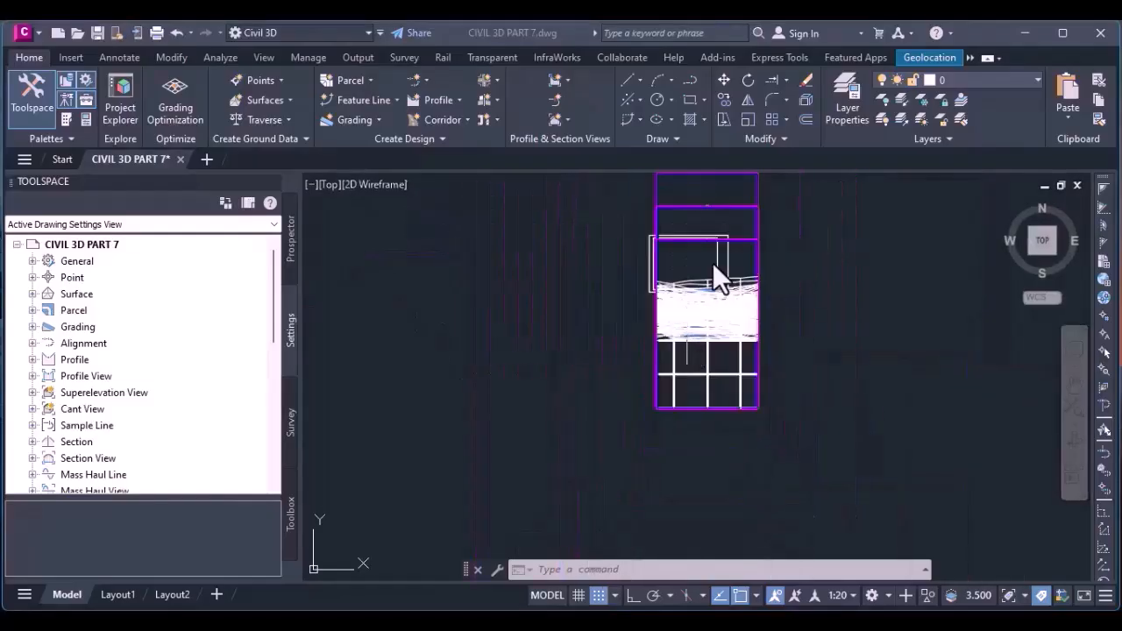
Examine the newly created section views stacked on top of each other at the corner of the sheet frame.
scroll(713, 262, "up", 6)
scroll(710, 274, "down", 2)
scroll(746, 361, "down", 2)
scroll(751, 369, "up", 5)
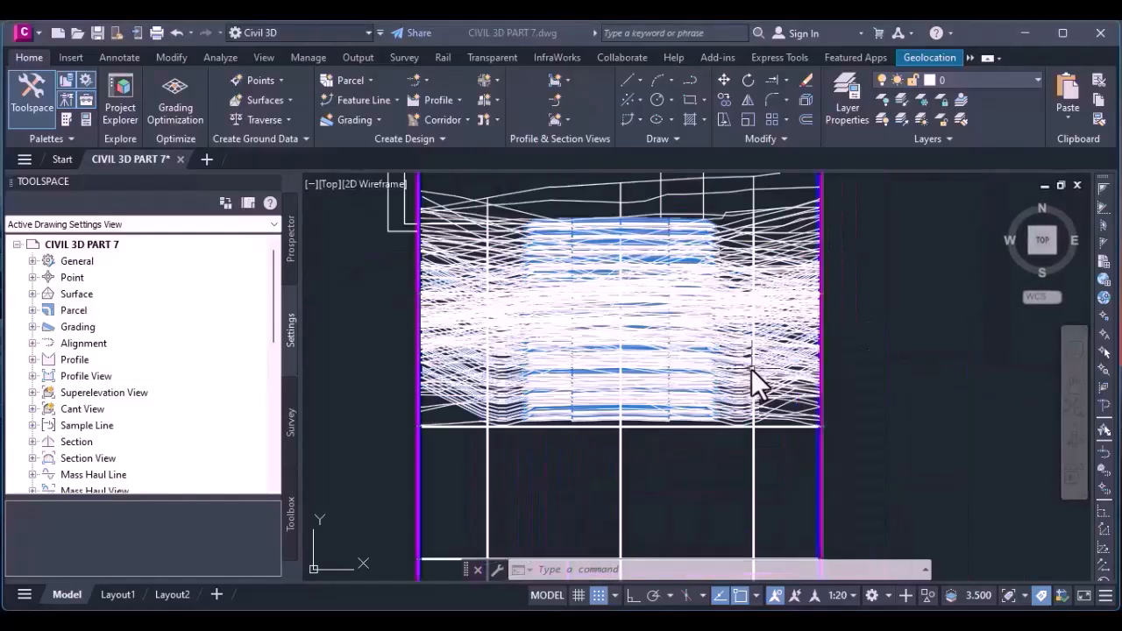
scroll(751, 369, "down", 4)
scroll(752, 369, "down", 2)
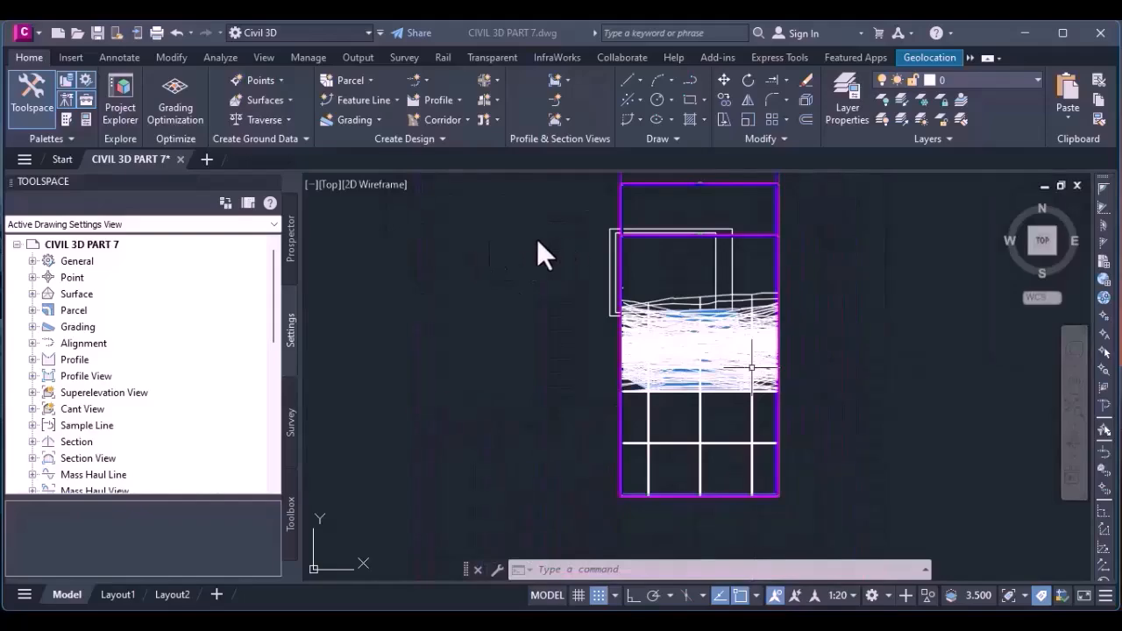
scroll(468, 293, "down", 2)
scroll(596, 293, "up", 3)
scroll(395, 224, "up", 3)
scroll(586, 251, "down", 3)
scroll(586, 251, "up", 2)
scroll(587, 251, "down", 1)
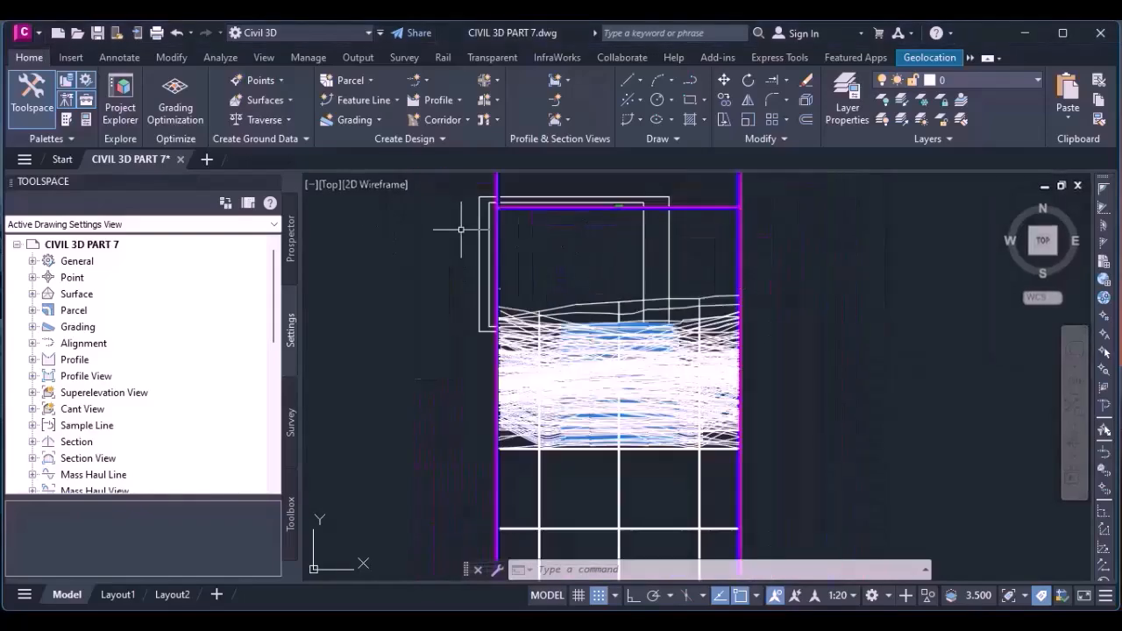
scroll(439, 245, "down", 1)
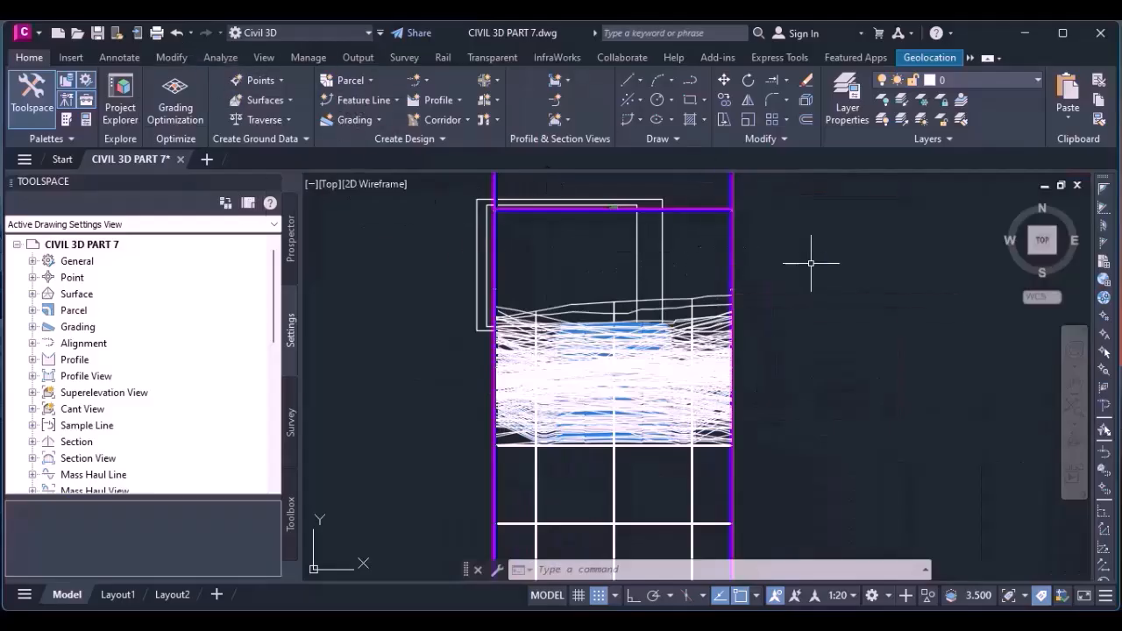
scroll(806, 267, "down", 3)
scroll(751, 329, "up", 4)
scroll(750, 329, "down", 2)
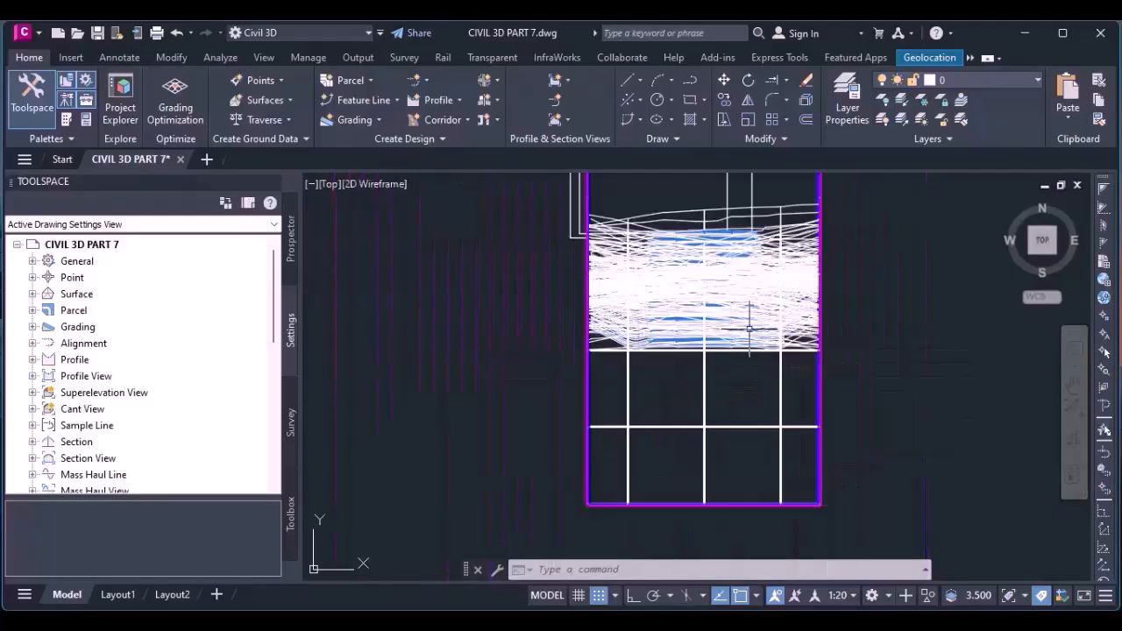
scroll(695, 201, "up", 5)
scroll(695, 201, "down", 3)
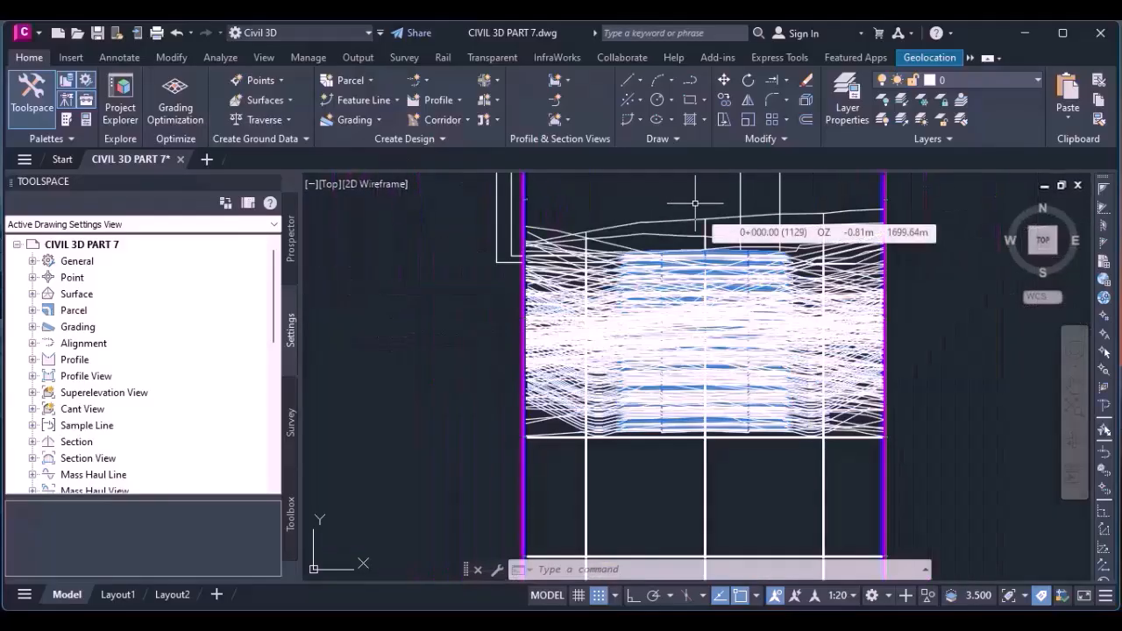
scroll(536, 226, "up", 3)
scroll(536, 226, "down", 3)
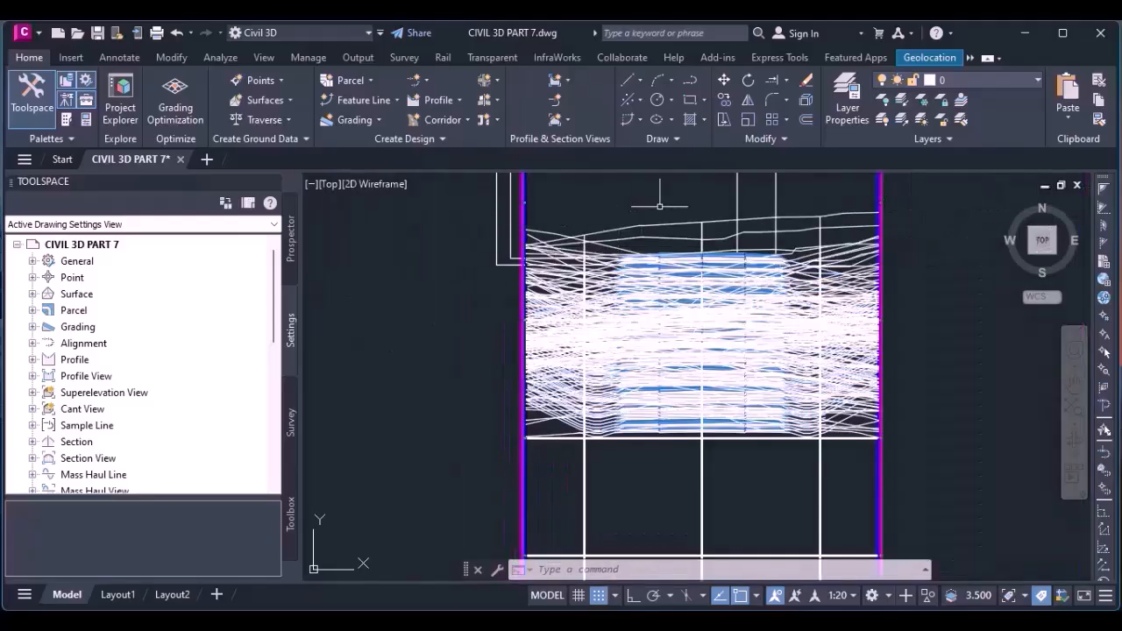
mouse_move(660, 207)
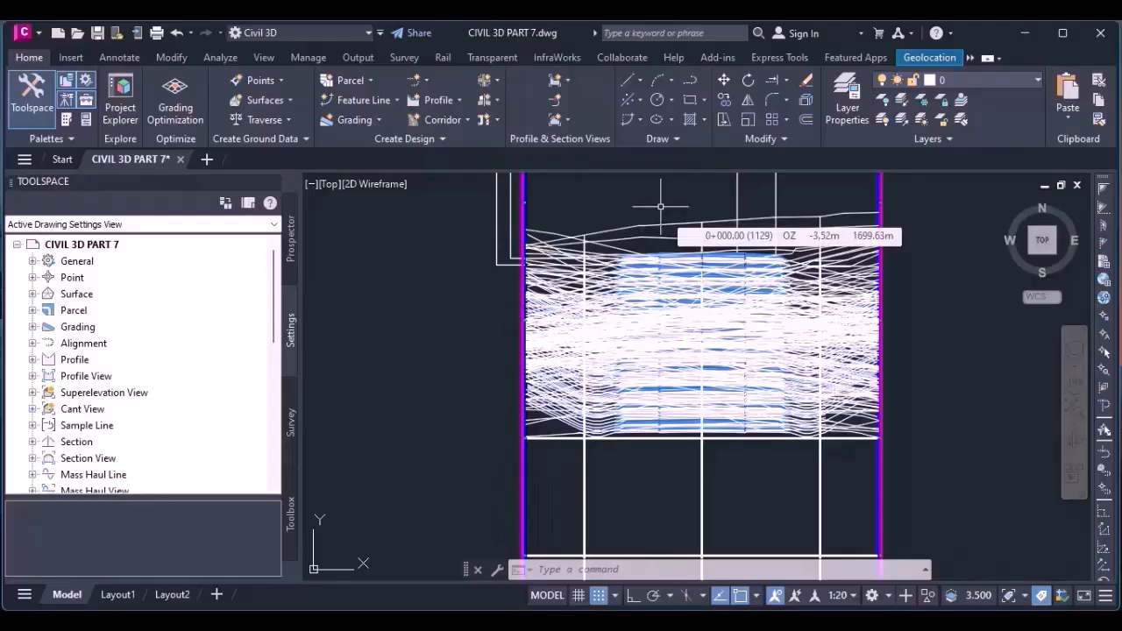
scroll(660, 207, "down", 2)
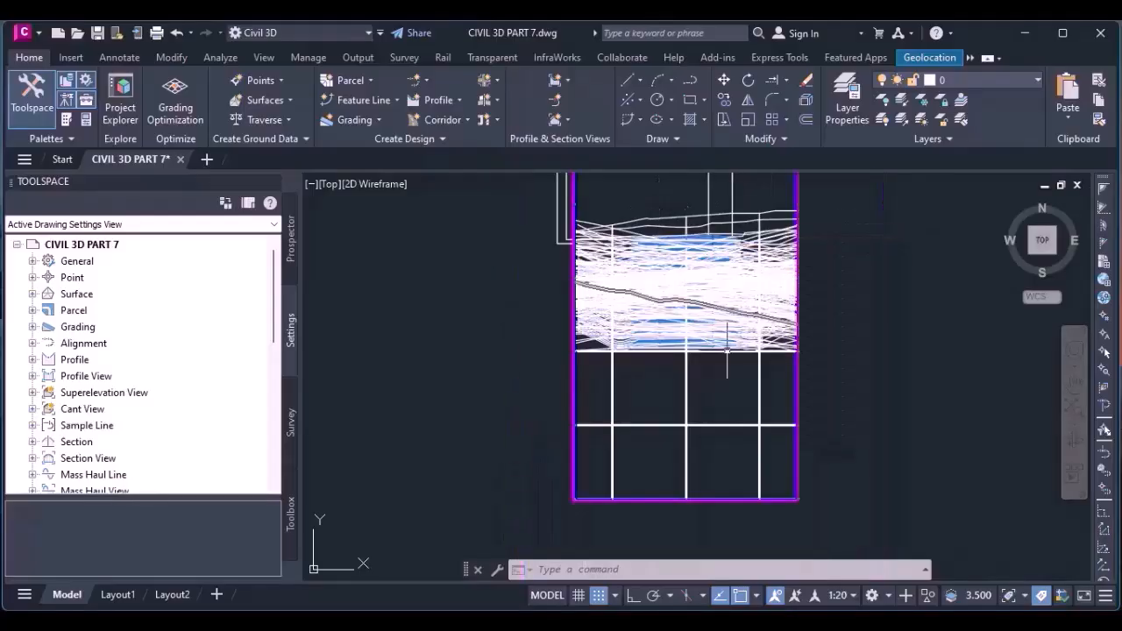
scroll(800, 355, "up", 4)
scroll(801, 351, "down", 2)
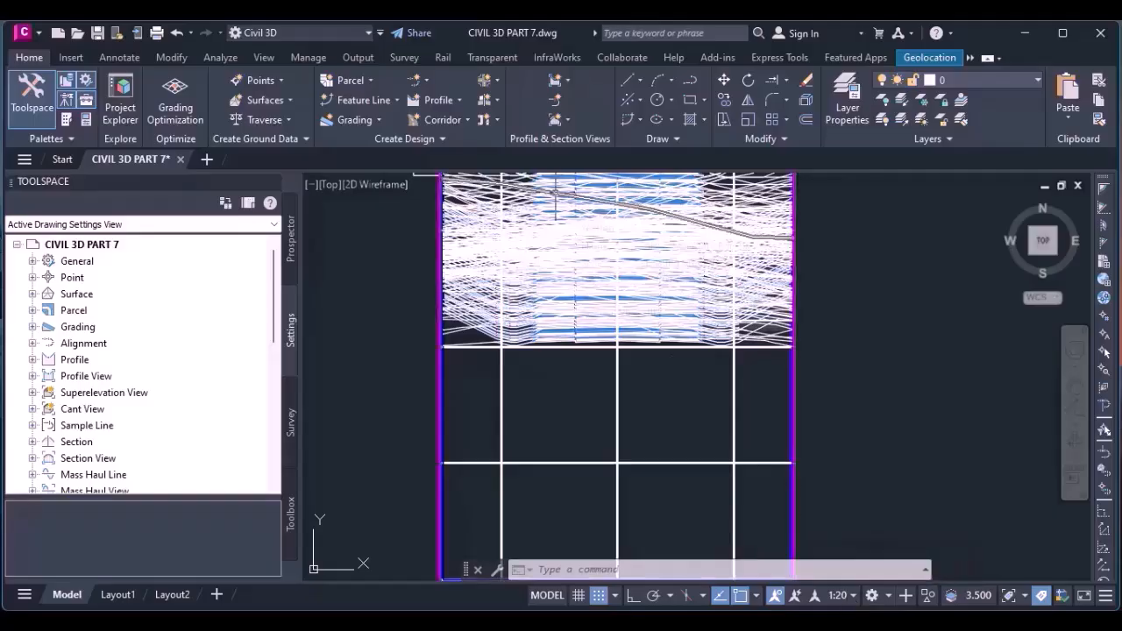
Set the model space annotation scale to 1:1000.
mouse_move(555, 202)
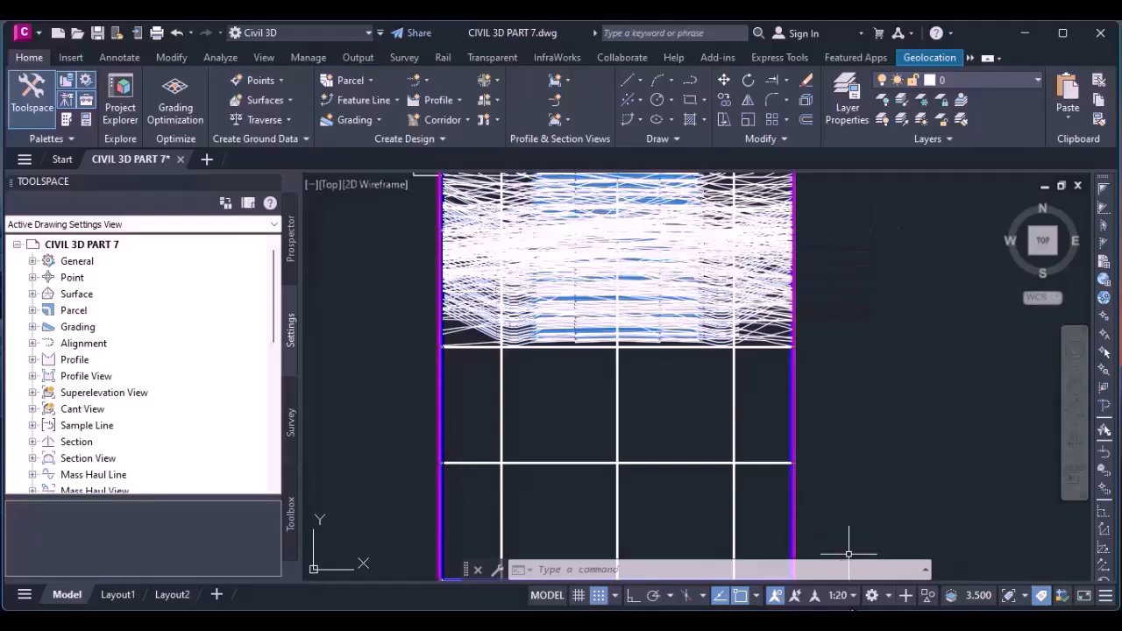
left_click(854, 596)
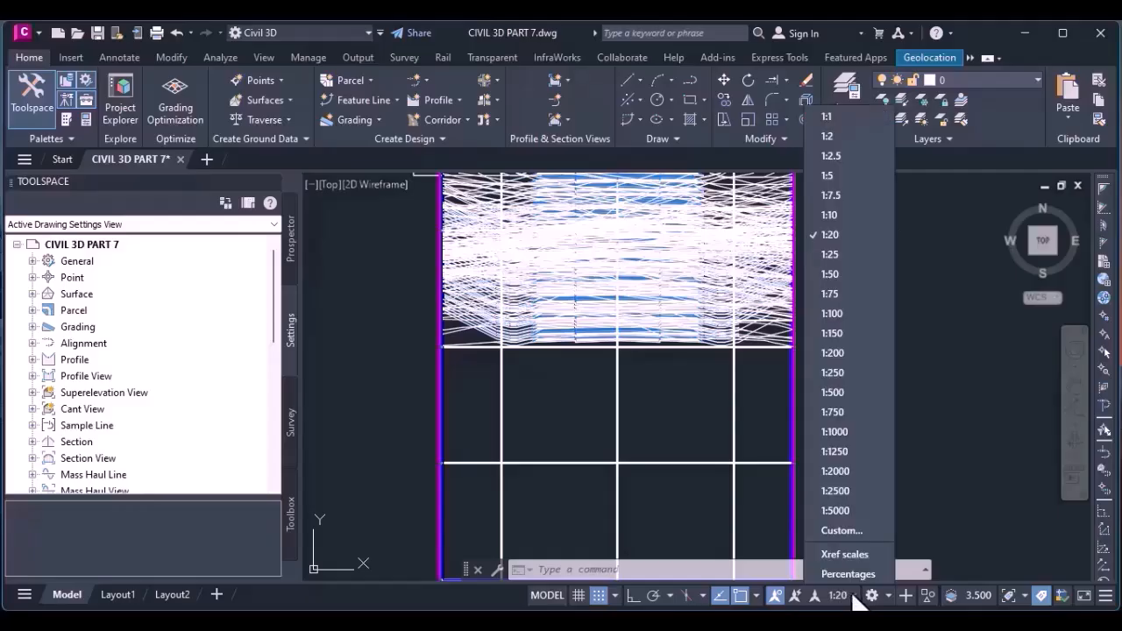
left_click(837, 432)
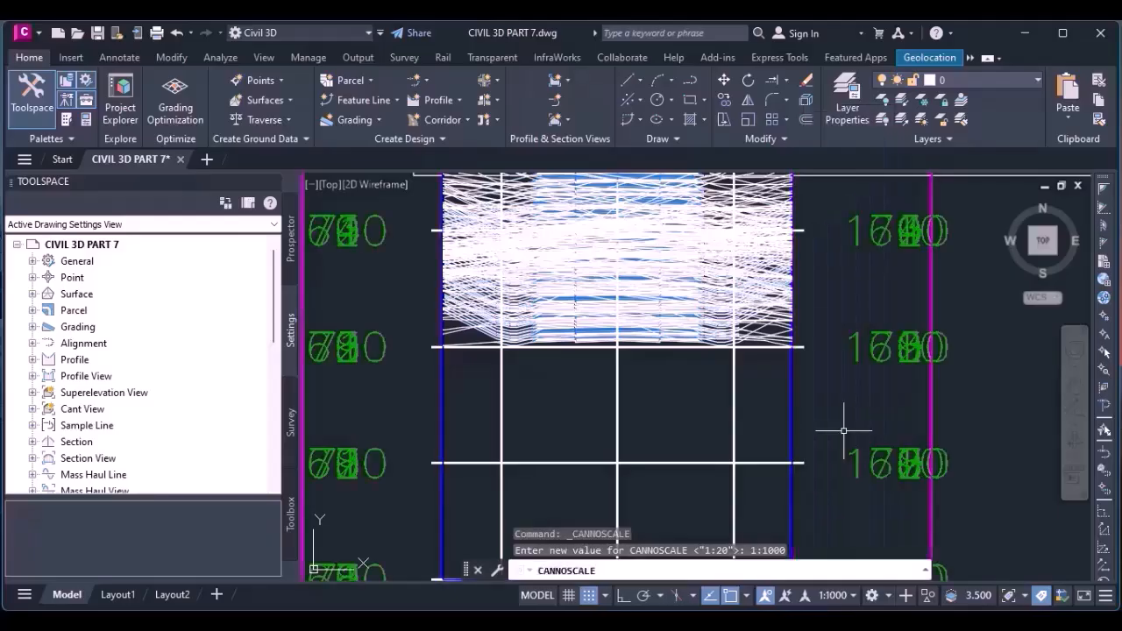
scroll(675, 359, "down", 8)
scroll(627, 369, "down", 4)
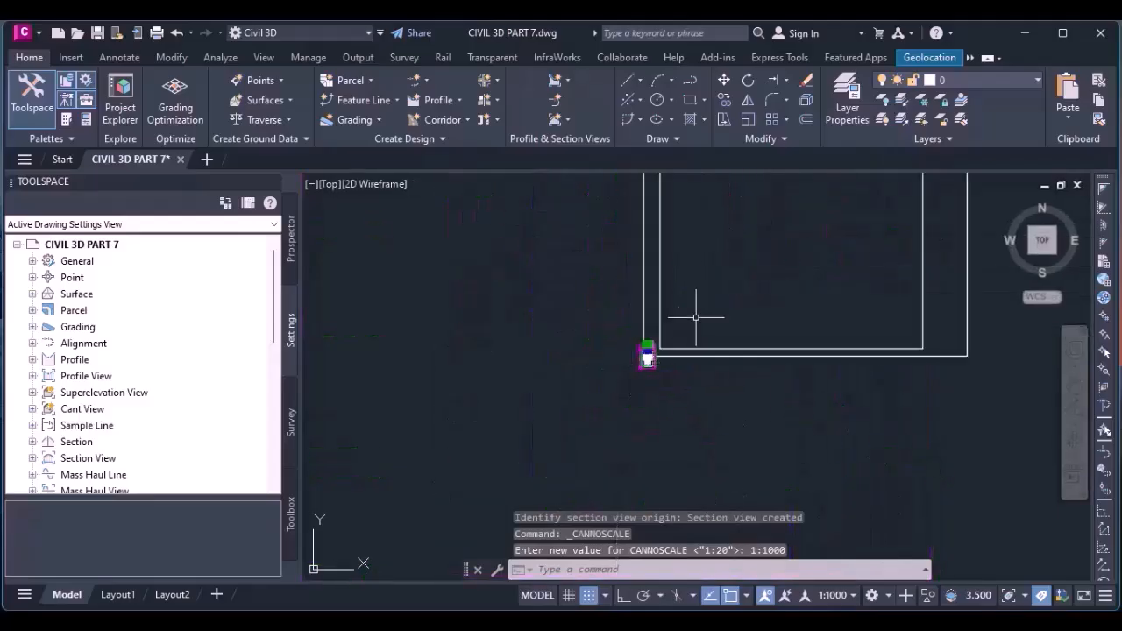
Update the group layout of the stacked section views so they are arranged across the sheet frames.
scroll(751, 296, "up", 3)
scroll(768, 307, "down", 2)
scroll(794, 268, "up", 4)
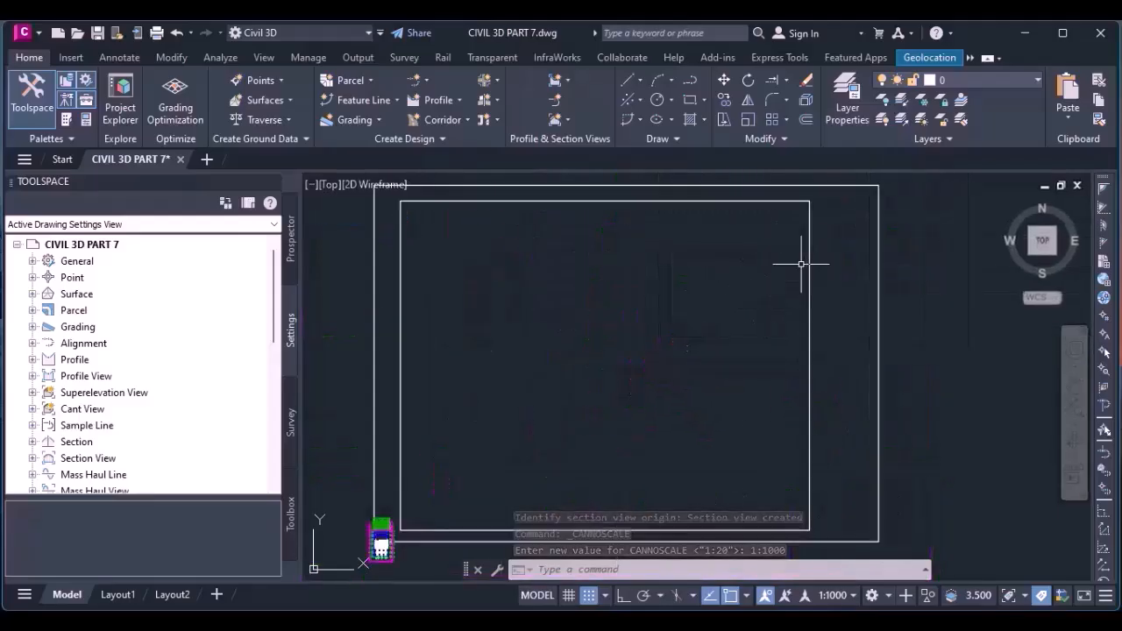
scroll(801, 258, "down", 2)
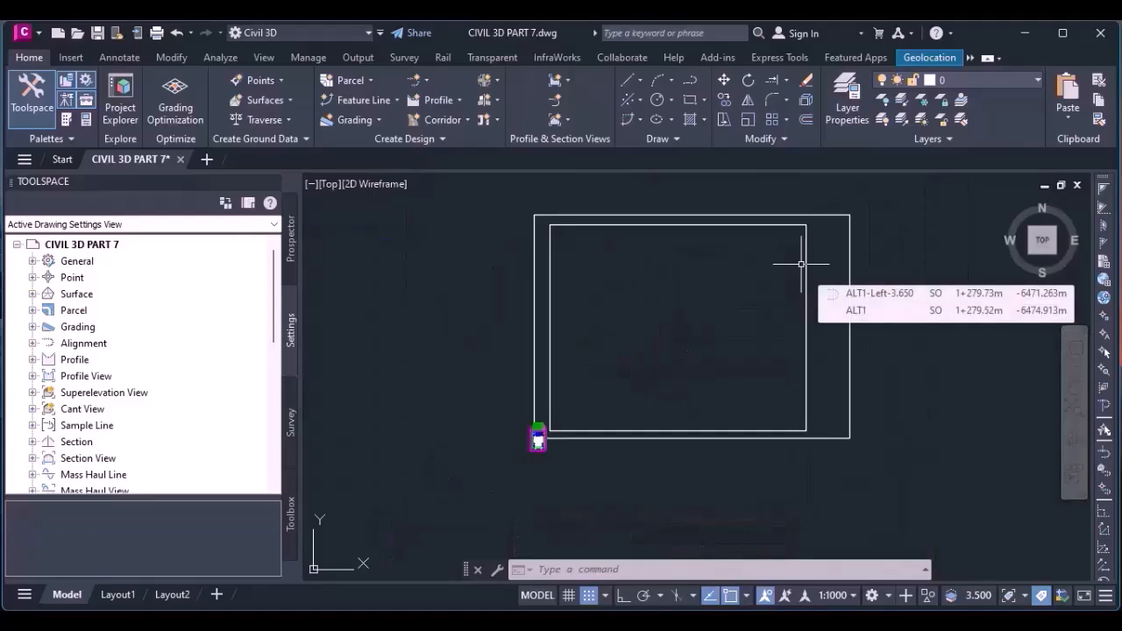
scroll(581, 230, "up", 3)
scroll(620, 216, "down", 3)
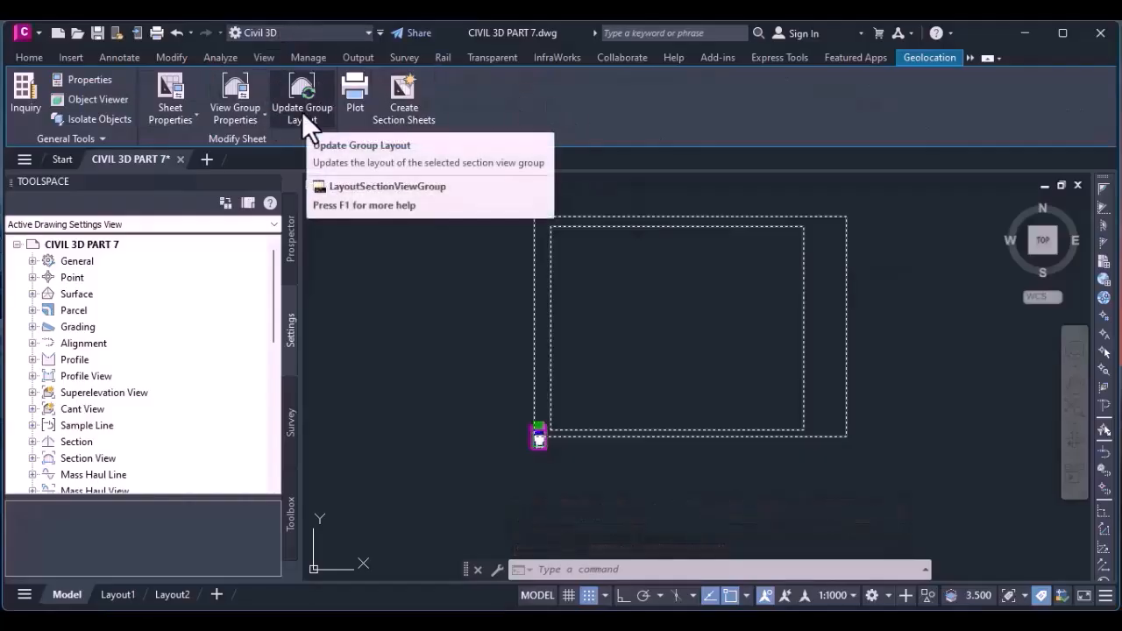
left_click(302, 112)
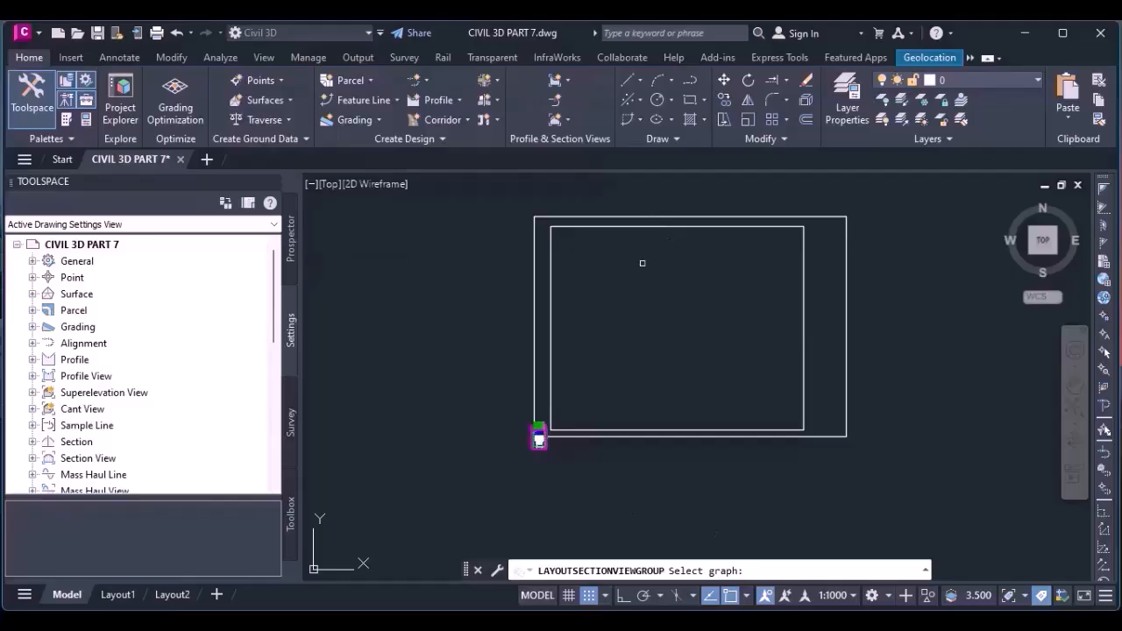
scroll(543, 432, "up", 6)
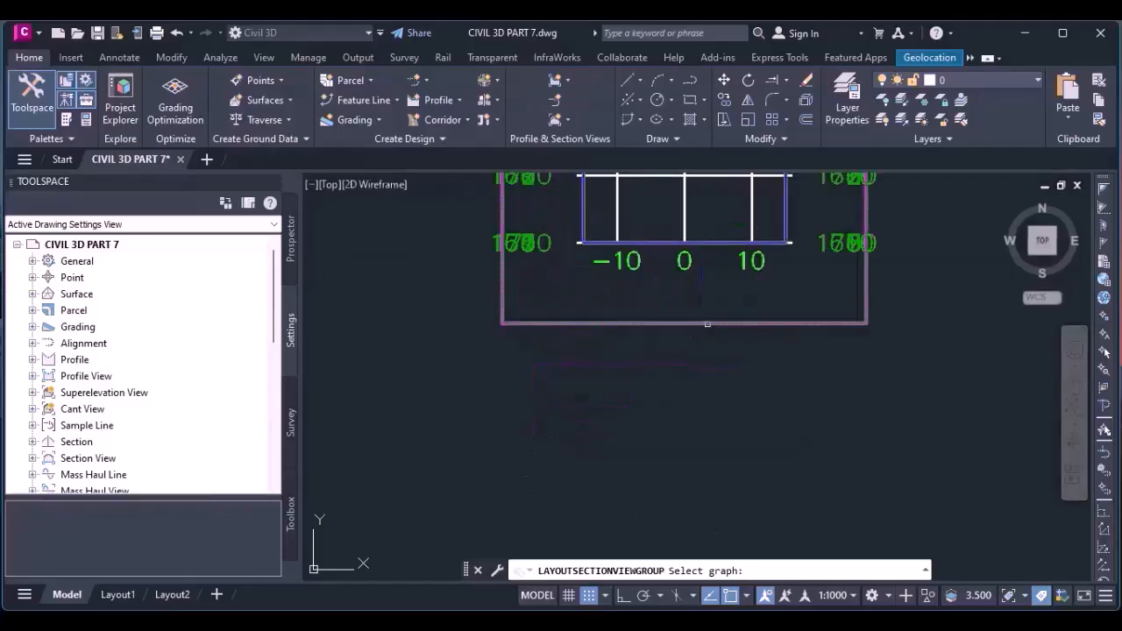
left_click(724, 324)
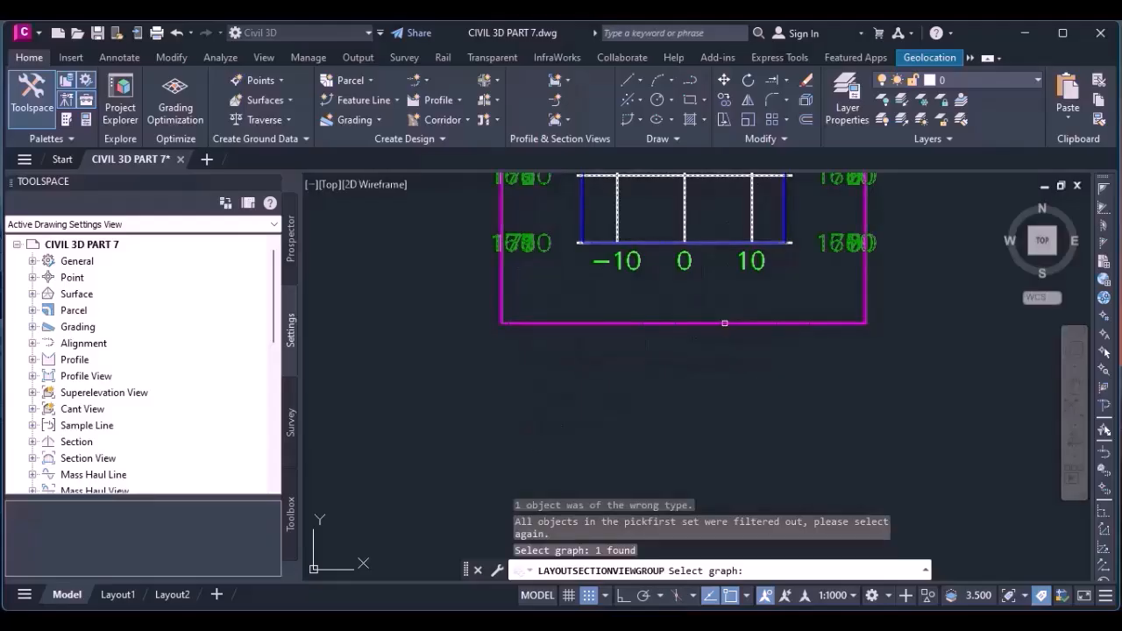
scroll(657, 383, "down", 2)
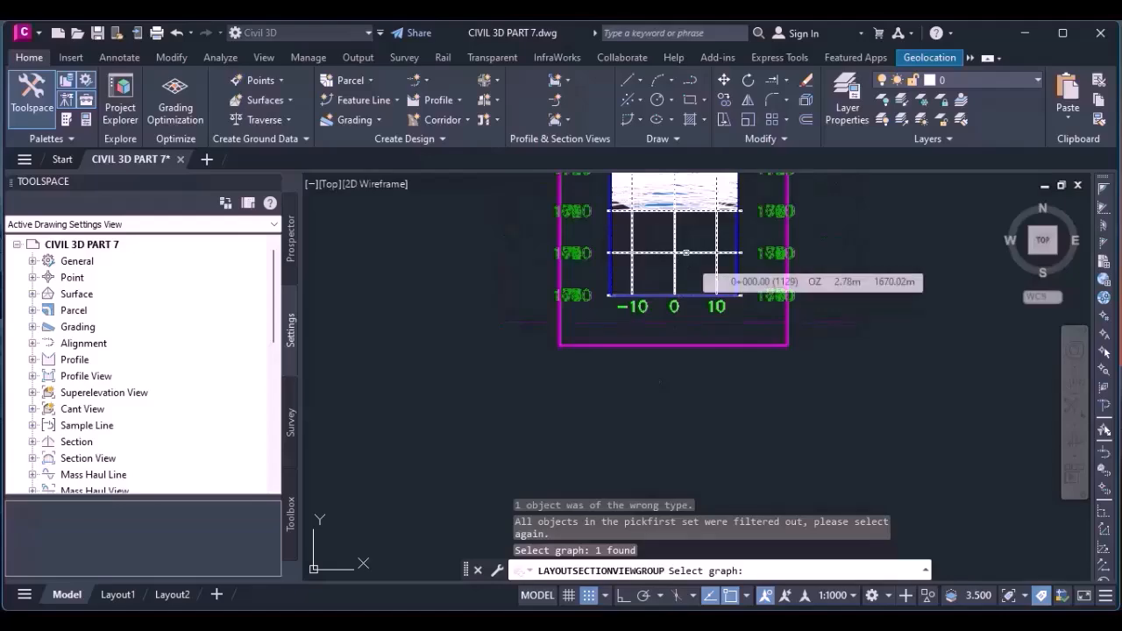
left_click(688, 268)
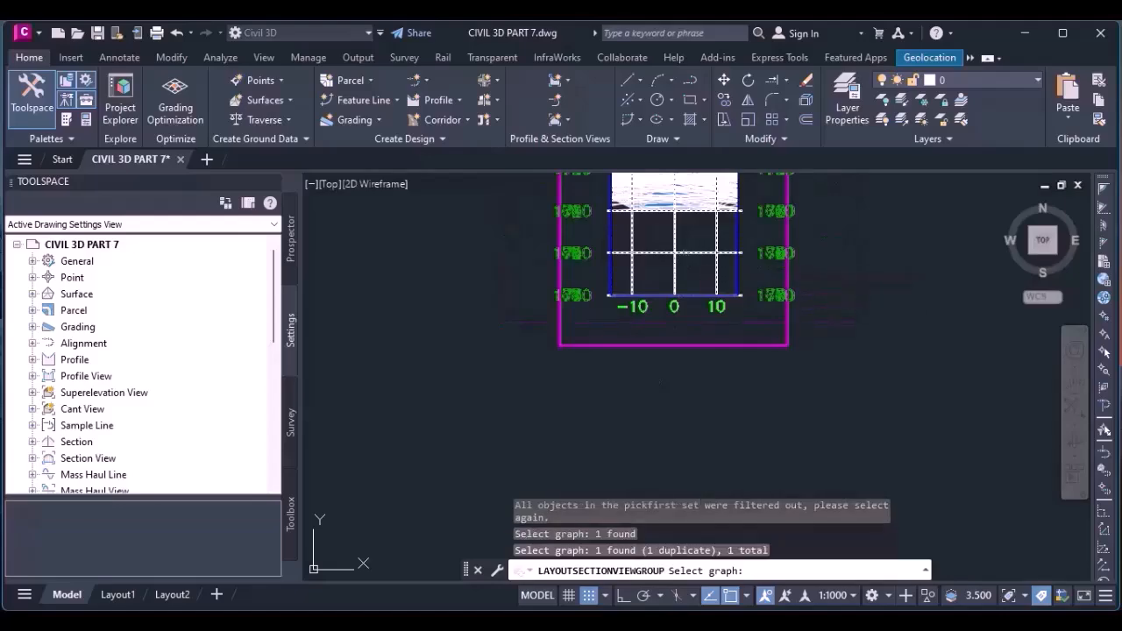
key("Return")
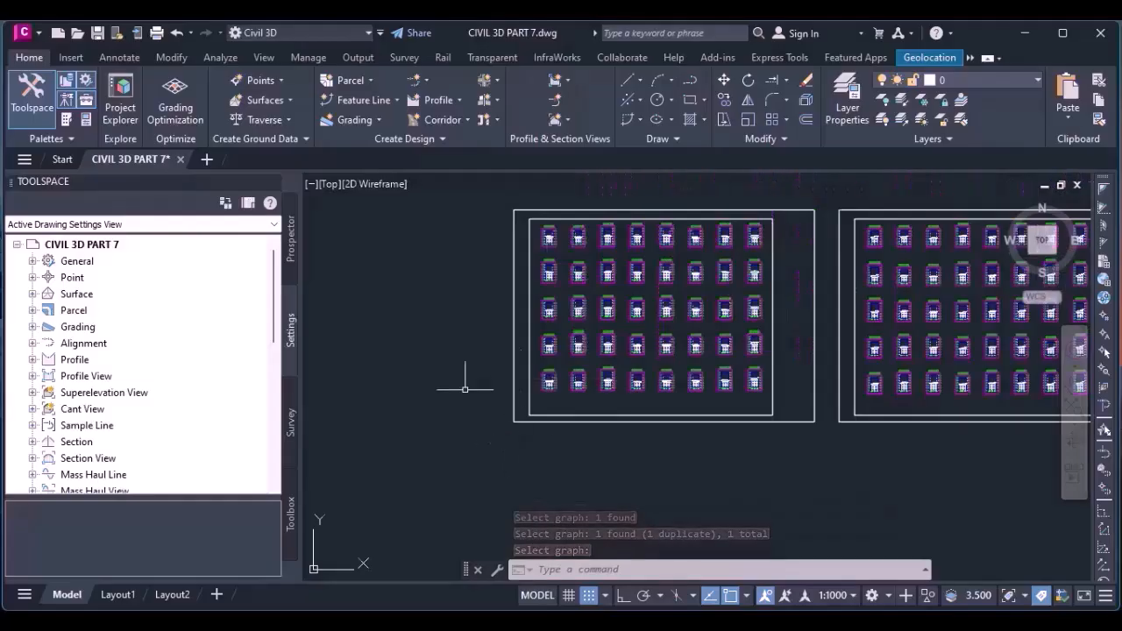
Inspect the arranged section views on the sheets, checking individual stations such as 0+000.00, 0+100.00 and 0+440.00.
scroll(533, 342, "up", 5)
scroll(574, 282, "up", 6)
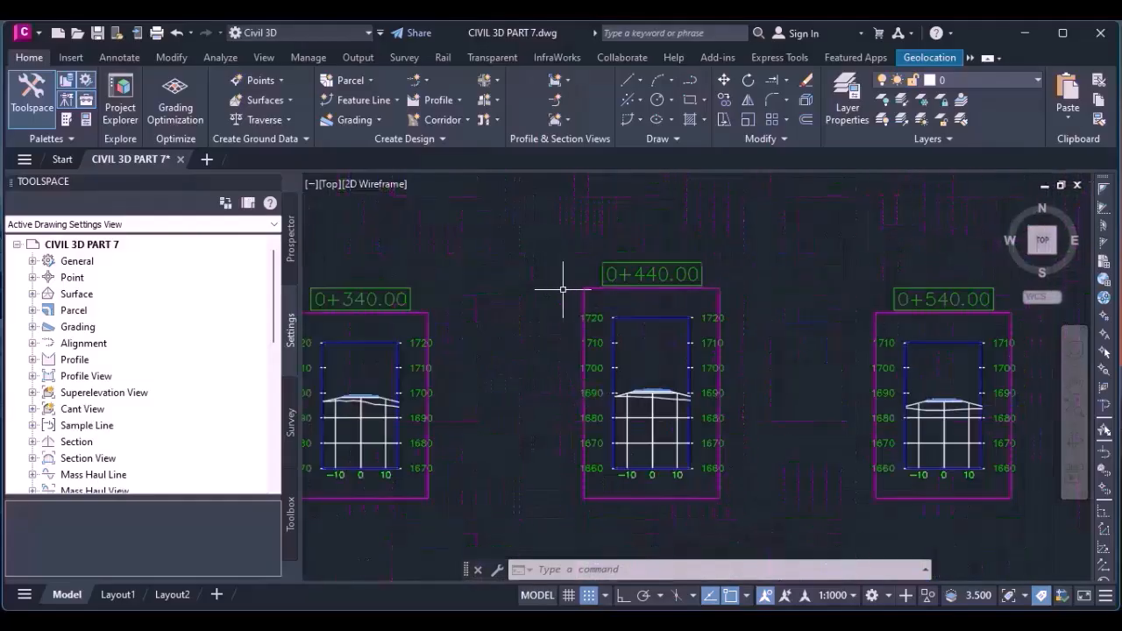
scroll(563, 289, "down", 8)
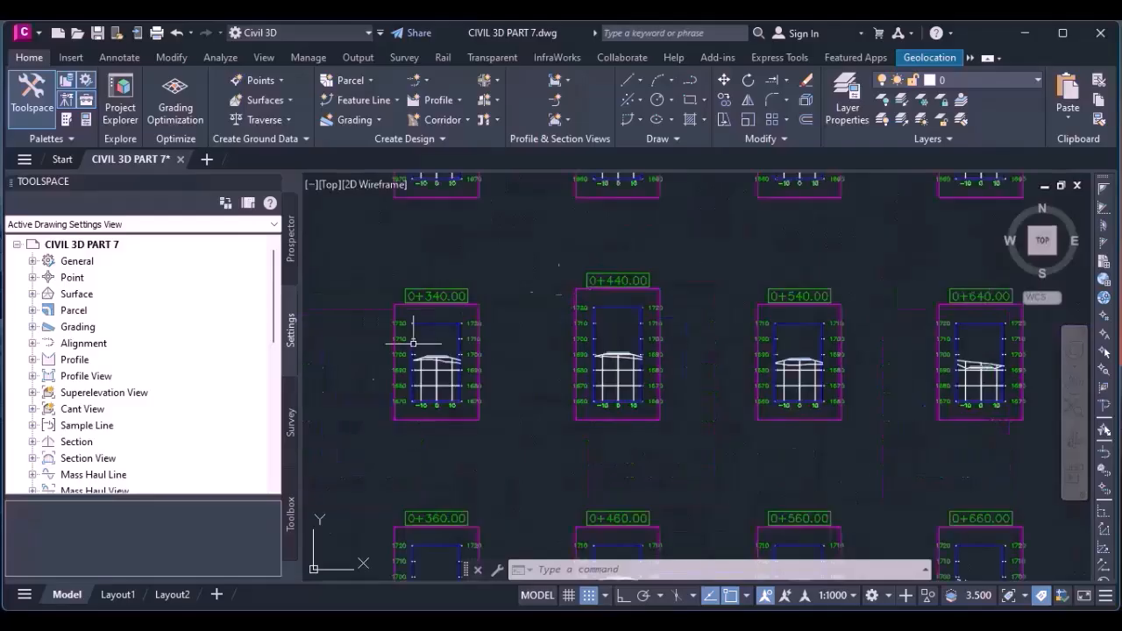
scroll(582, 370, "down", 3)
scroll(526, 298, "up", 10)
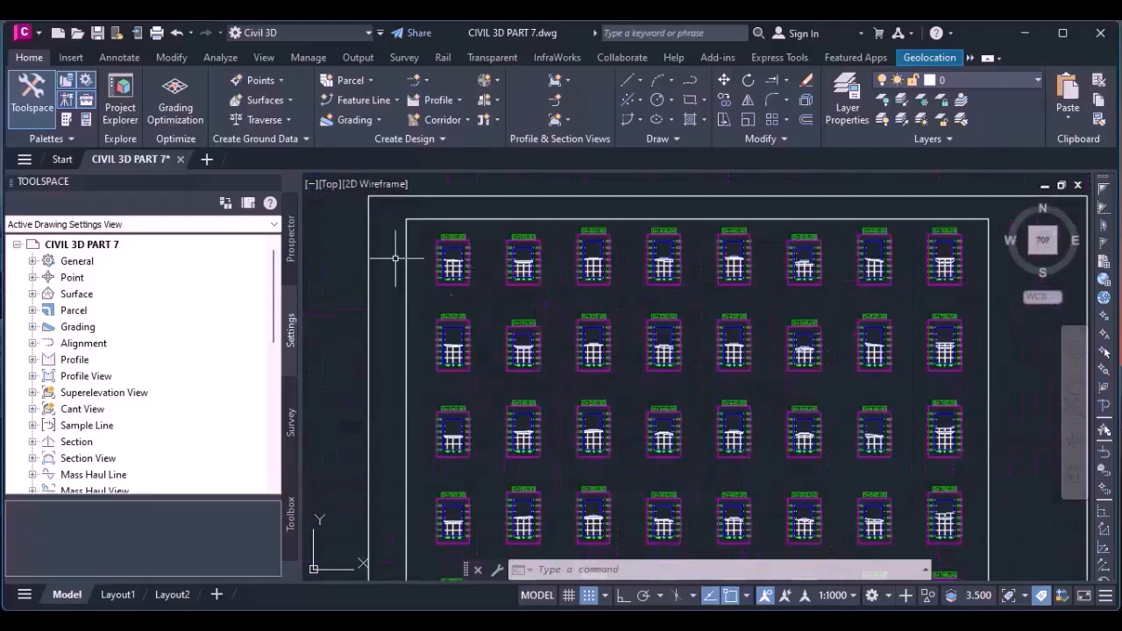
scroll(555, 327, "up", 3)
scroll(555, 327, "down", 5)
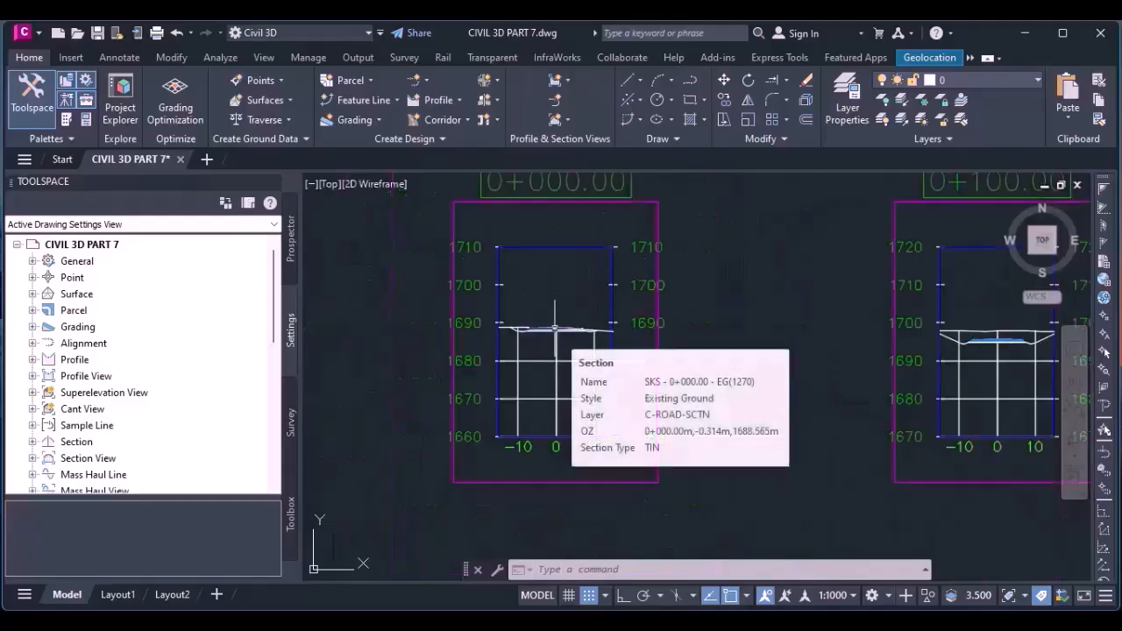
scroll(506, 280, "up", 4)
scroll(506, 281, "down", 4)
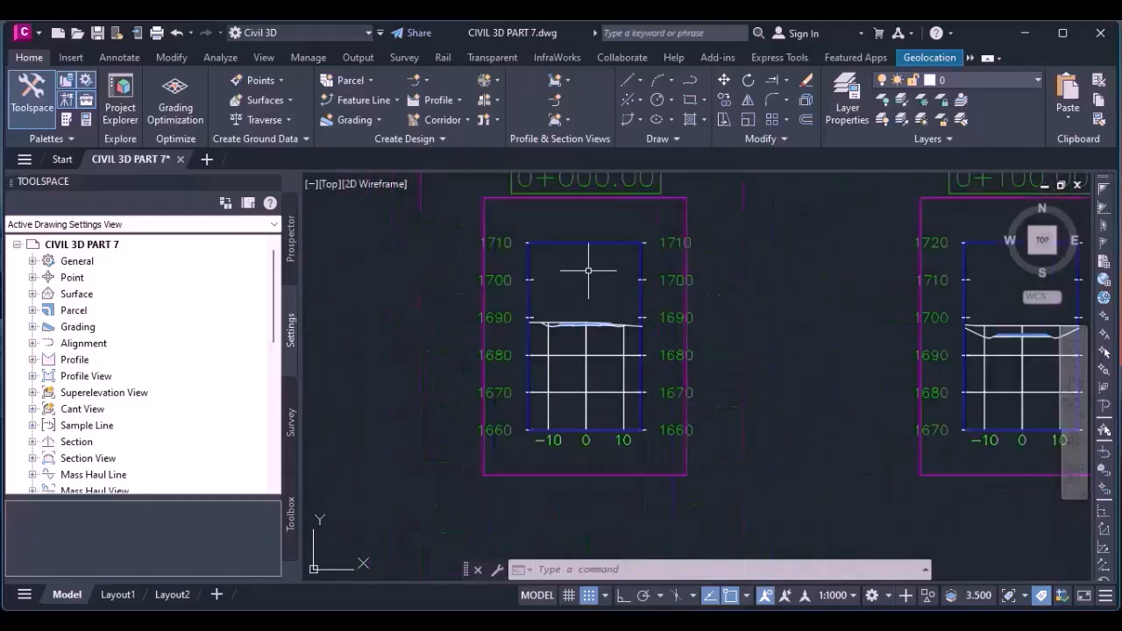
scroll(540, 337, "down", 5)
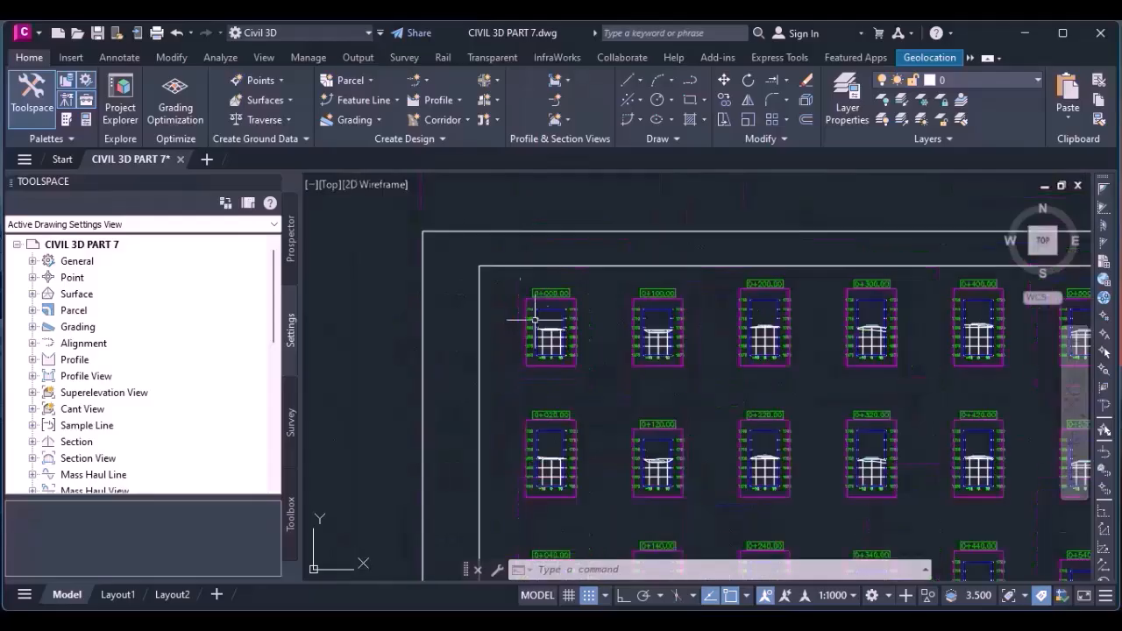
scroll(646, 313, "up", 5)
scroll(645, 318, "down", 3)
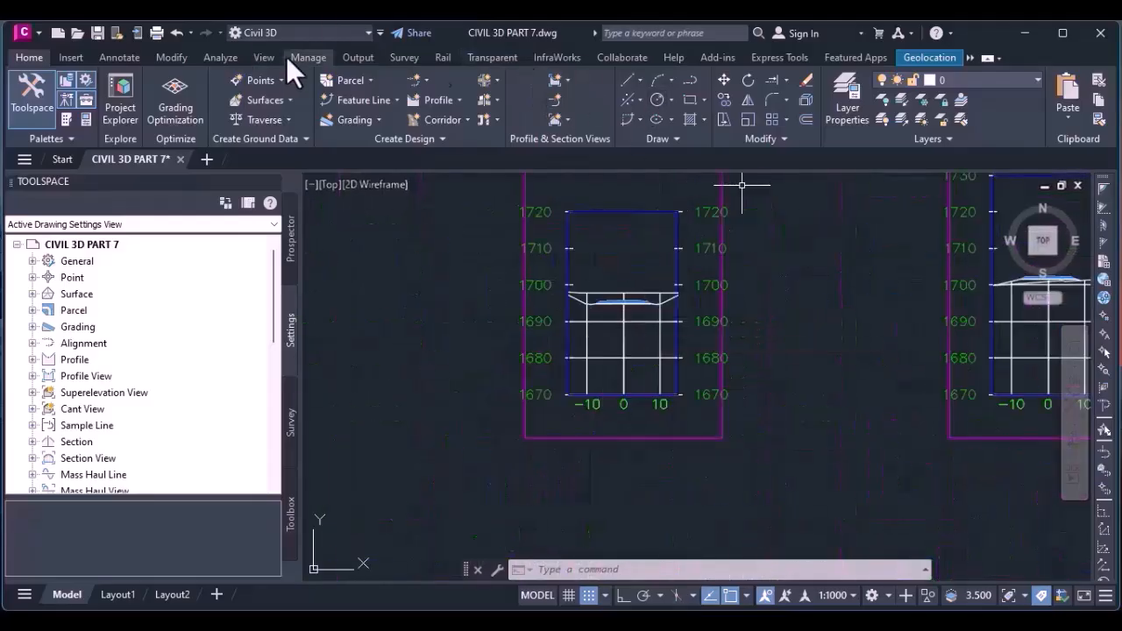
Create multiple section views for ALT1's SKS sample line group with Draft placement, setting the origin below the production sheets.
scroll(573, 256, "down", 2)
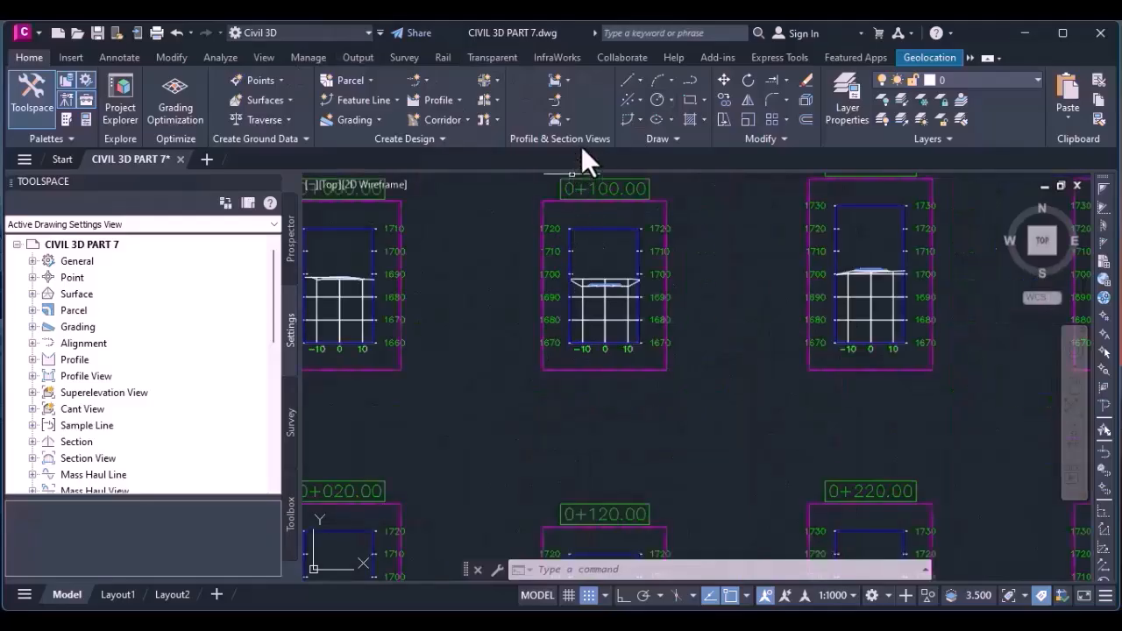
left_click(567, 119)
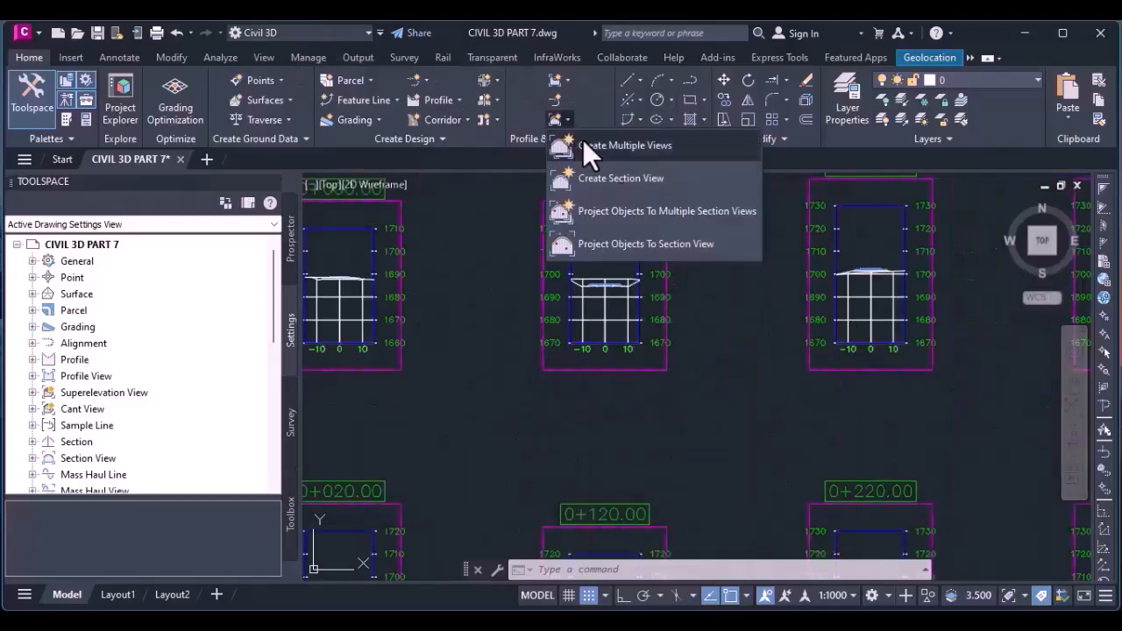
left_click(612, 146)
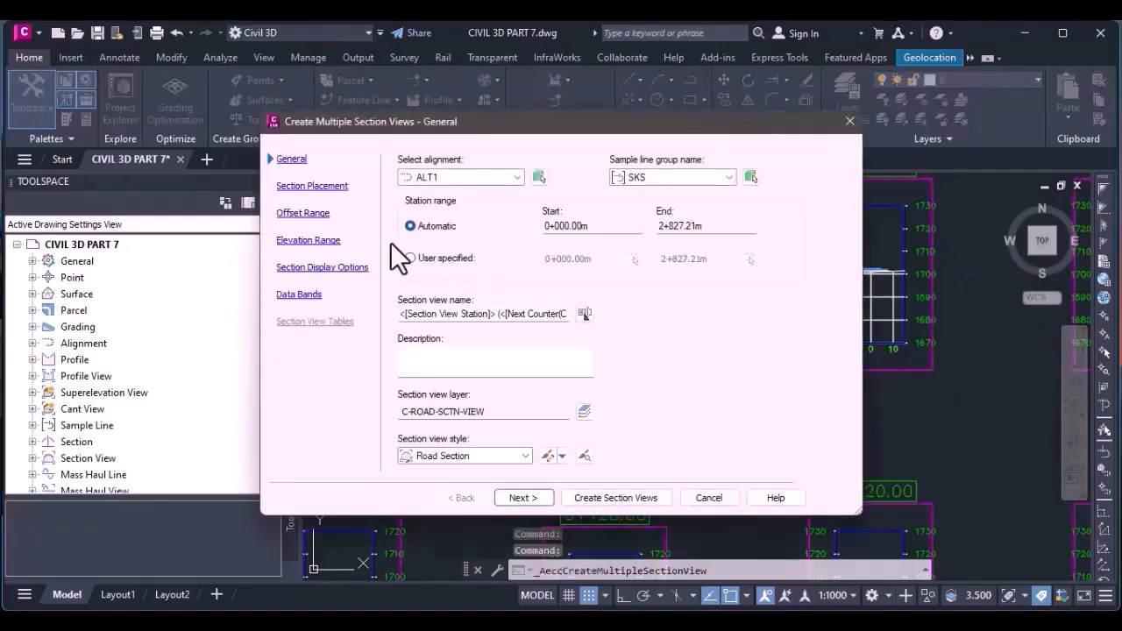
left_click(524, 497)
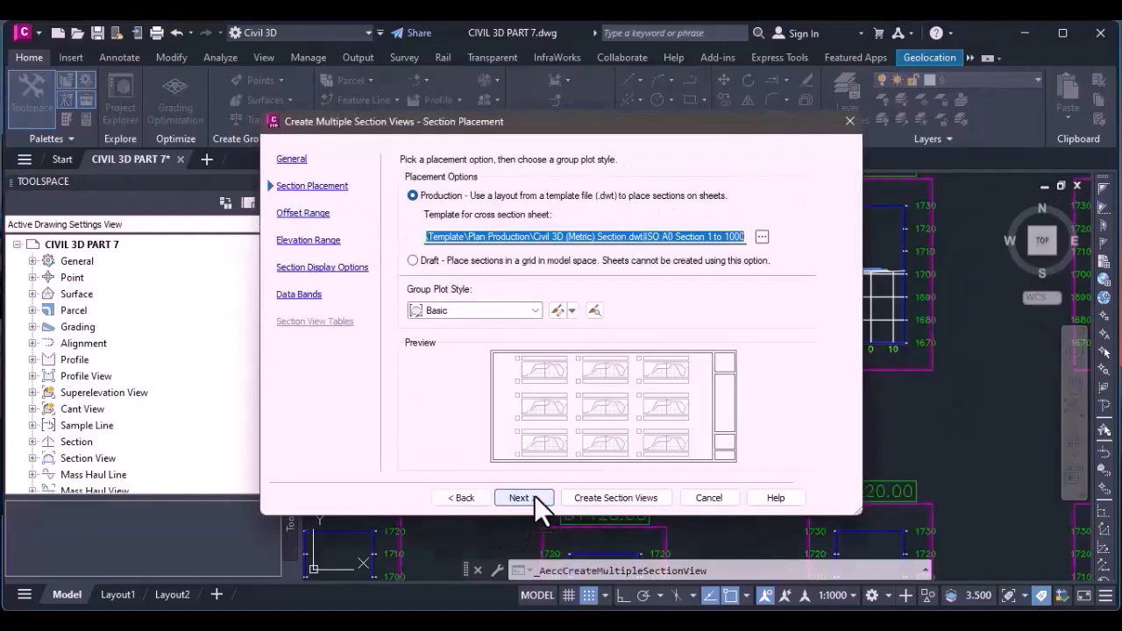
left_click(413, 262)
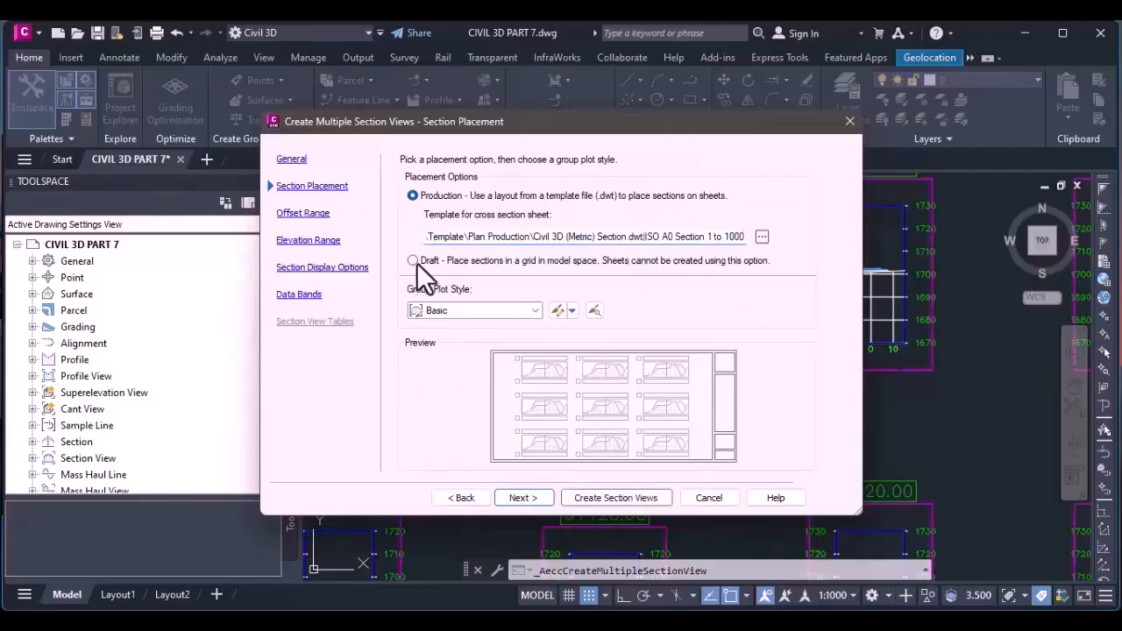
left_click(535, 494)
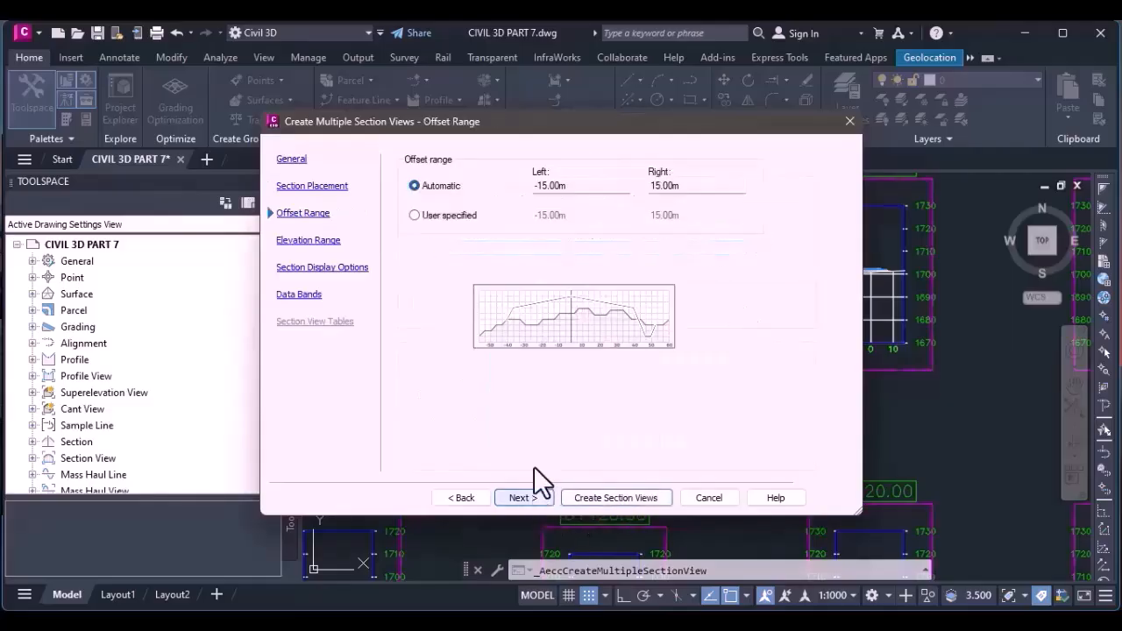
left_click(616, 497)
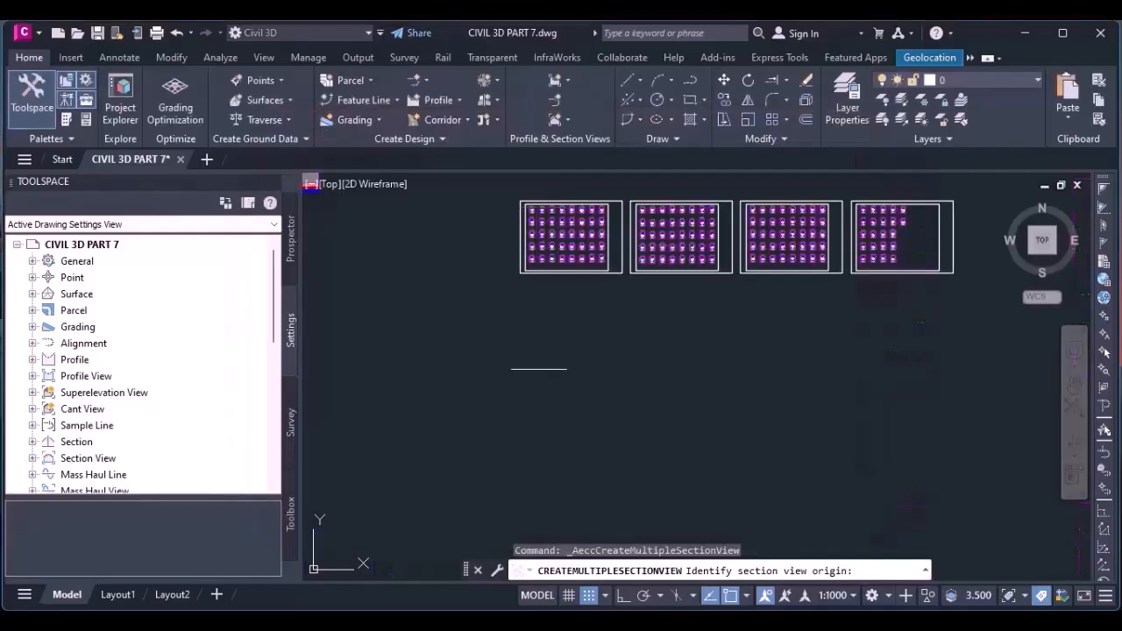
left_click(544, 364)
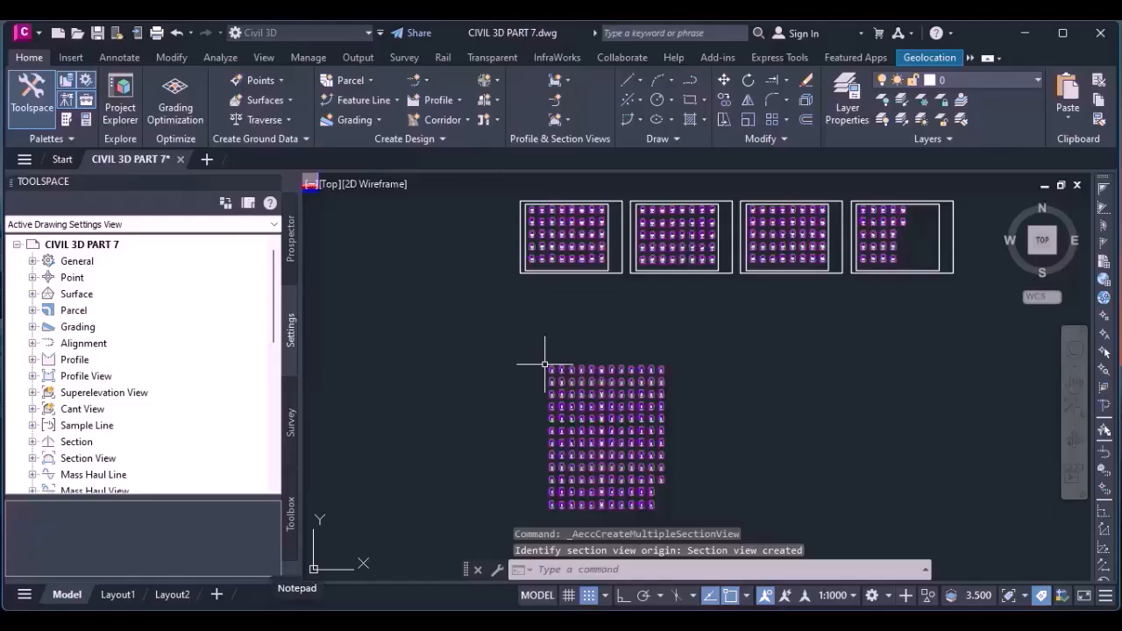
key("Escape")
Compare the framed production sheets with the draft grid of section views below them, checking the sheet borders and the section arrangement.
scroll(545, 364, "up", 5)
scroll(536, 206, "up", 2)
scroll(538, 233, "down", 5)
scroll(561, 289, "up", 3)
scroll(570, 303, "up", 6)
scroll(574, 272, "down", 4)
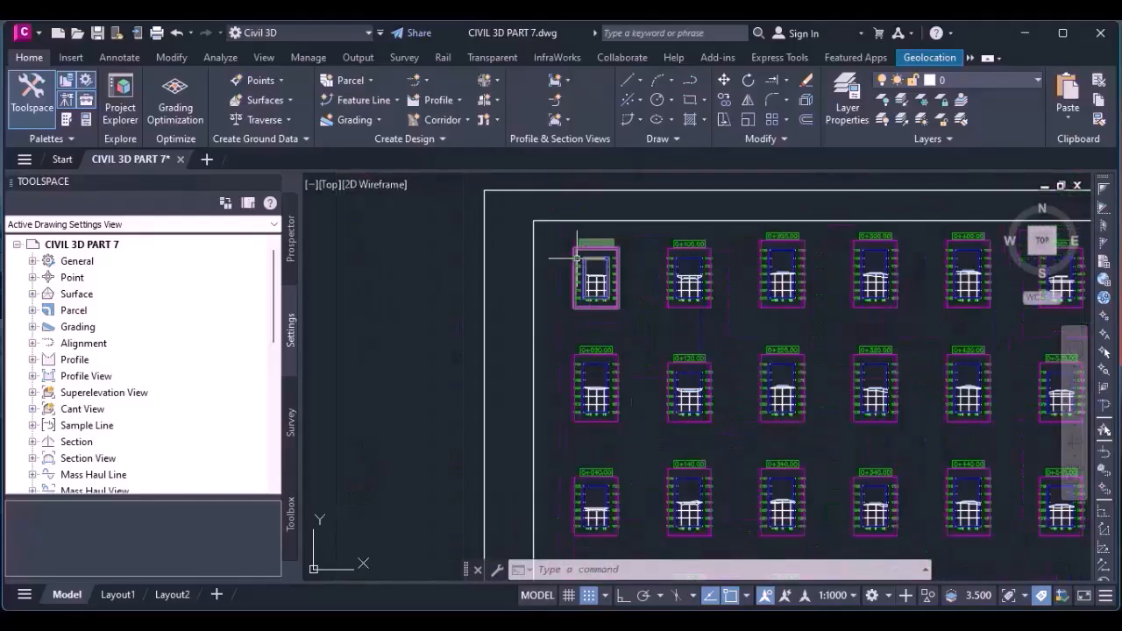
scroll(577, 257, "down", 4)
scroll(582, 258, "up", 2)
scroll(578, 261, "down", 2)
scroll(540, 225, "up", 5)
scroll(538, 223, "down", 2)
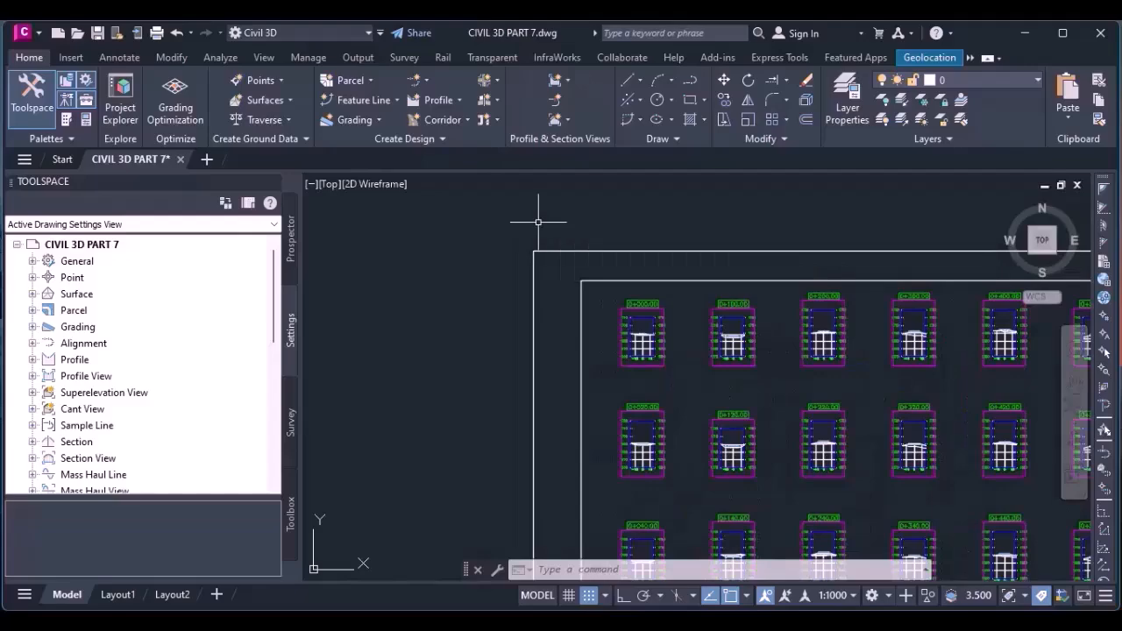
scroll(538, 222, "down", 2)
scroll(530, 228, "down", 3)
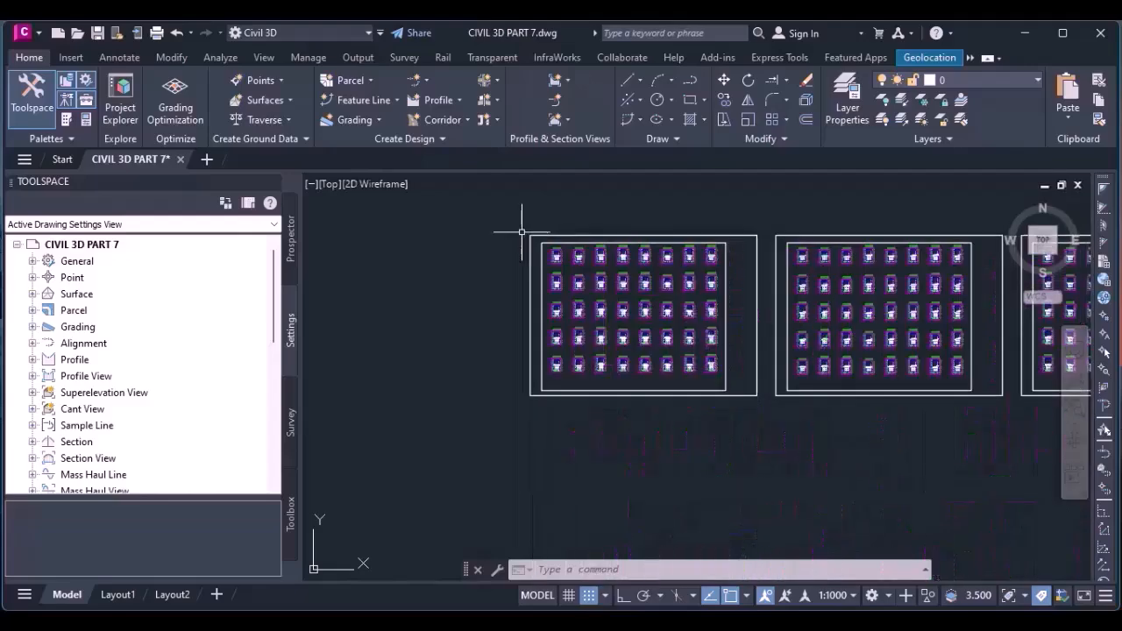
scroll(522, 246, "up", 3)
scroll(515, 264, "down", 2)
scroll(434, 288, "up", 3)
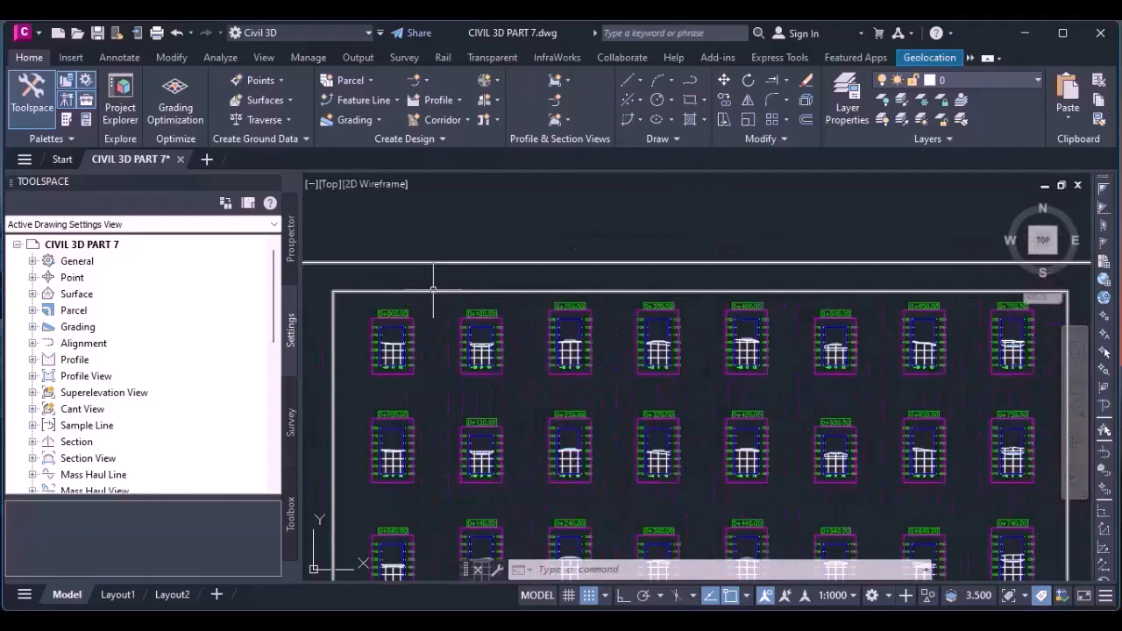
scroll(434, 286, "down", 3)
scroll(398, 308, "up", 4)
scroll(443, 284, "down", 2)
scroll(421, 295, "up", 2)
scroll(445, 281, "down", 2)
scroll(481, 226, "down", 3)
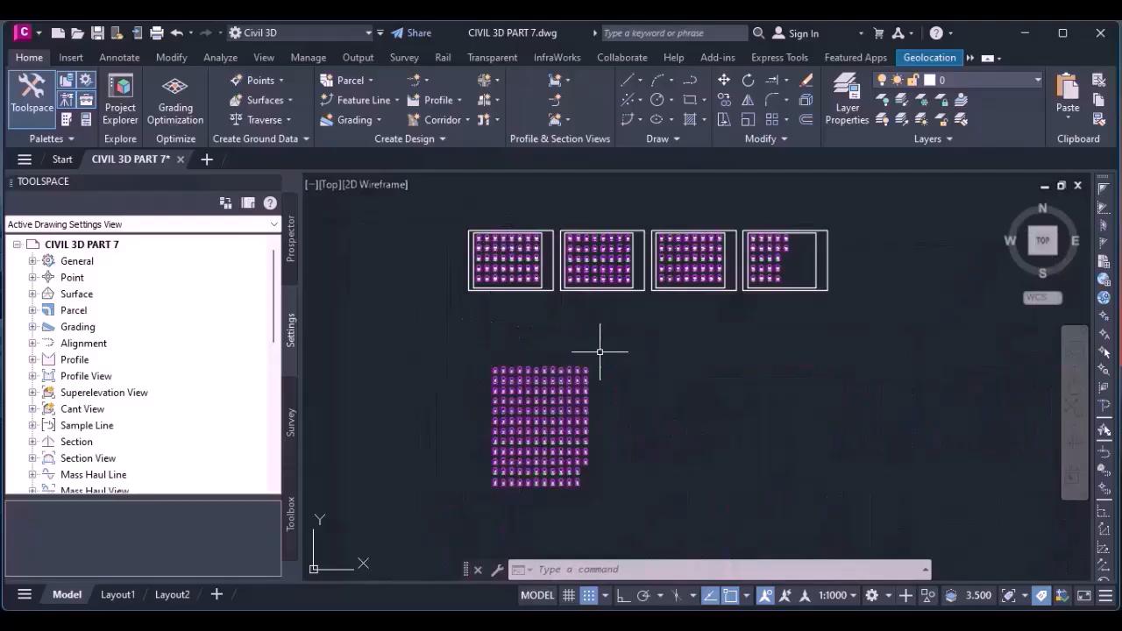
scroll(457, 246, "up", 4)
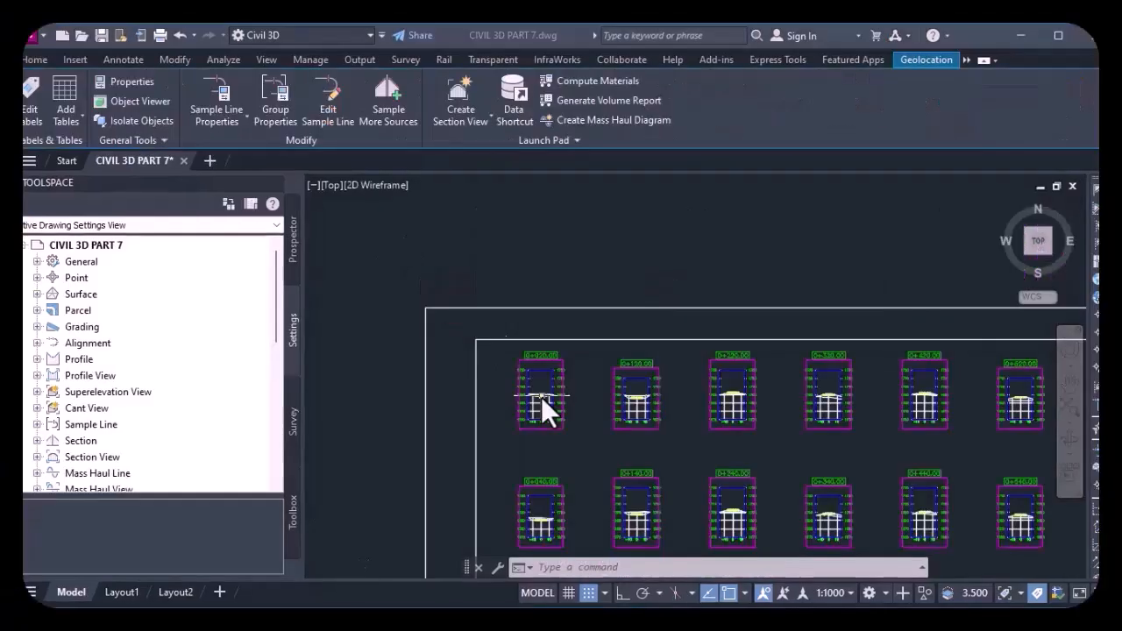
Examine a section view on the first sheet up close, including the ground line, side ditch and coloured pavement layers.
scroll(530, 377, "up", 10)
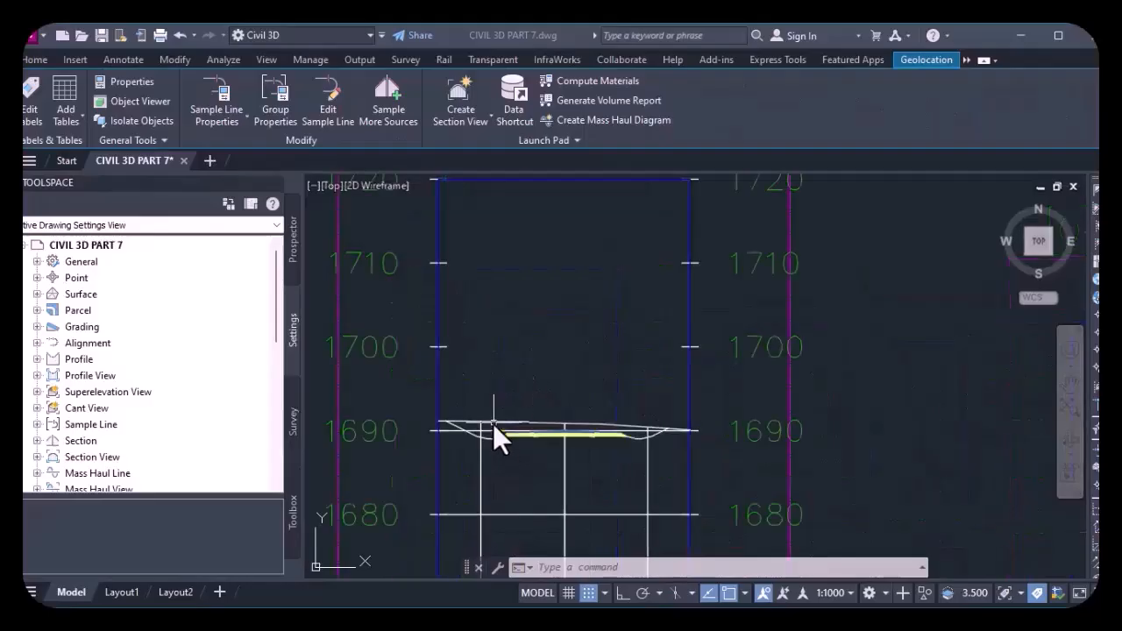
scroll(494, 424, "up", 3)
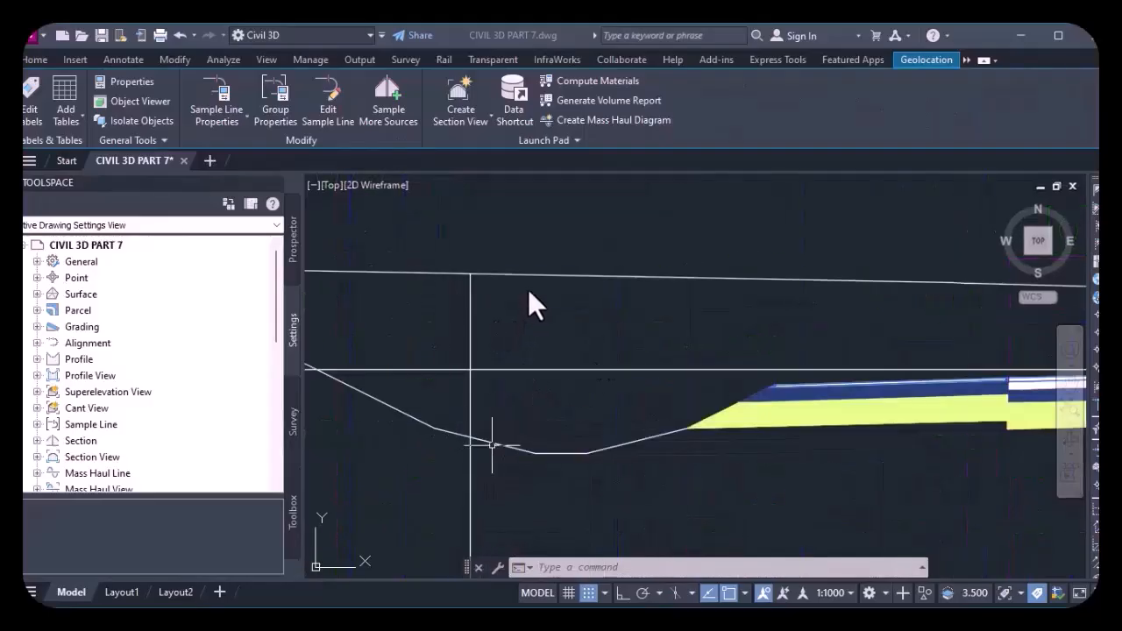
scroll(521, 295, "down", 3)
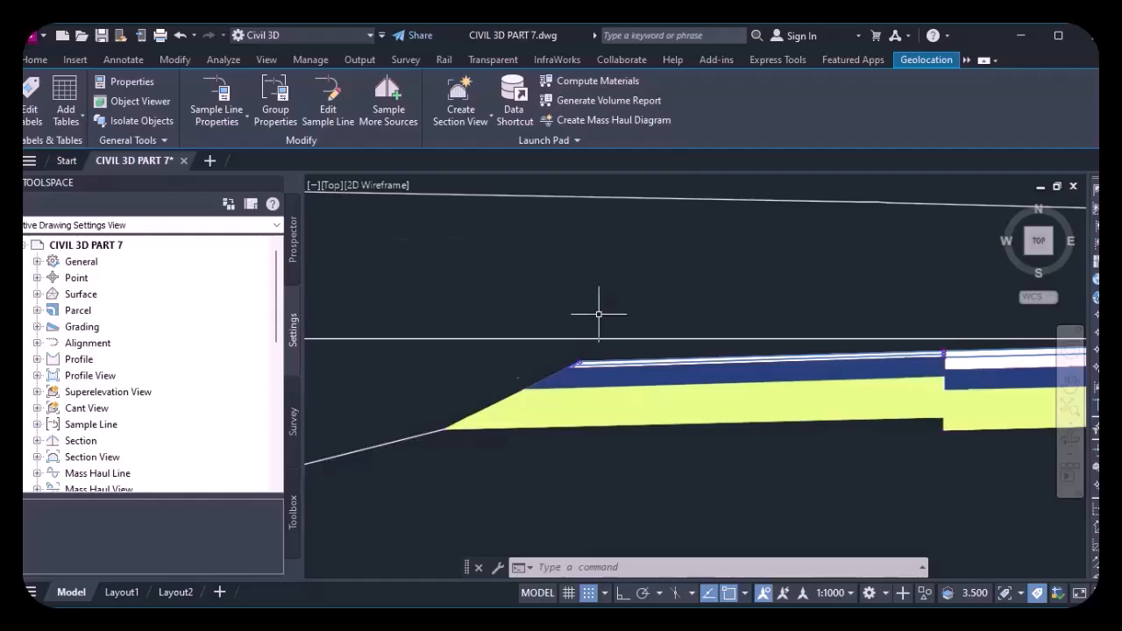
scroll(596, 313, "down", 2)
scroll(618, 269, "down", 2)
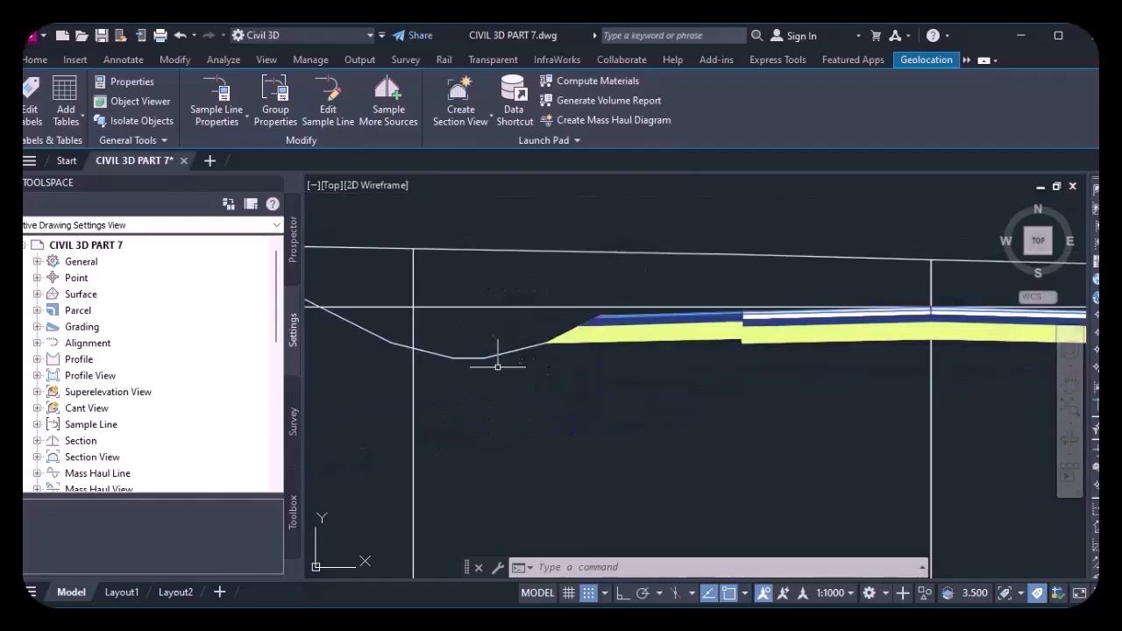
scroll(498, 370, "down", 2)
scroll(498, 370, "up", 2)
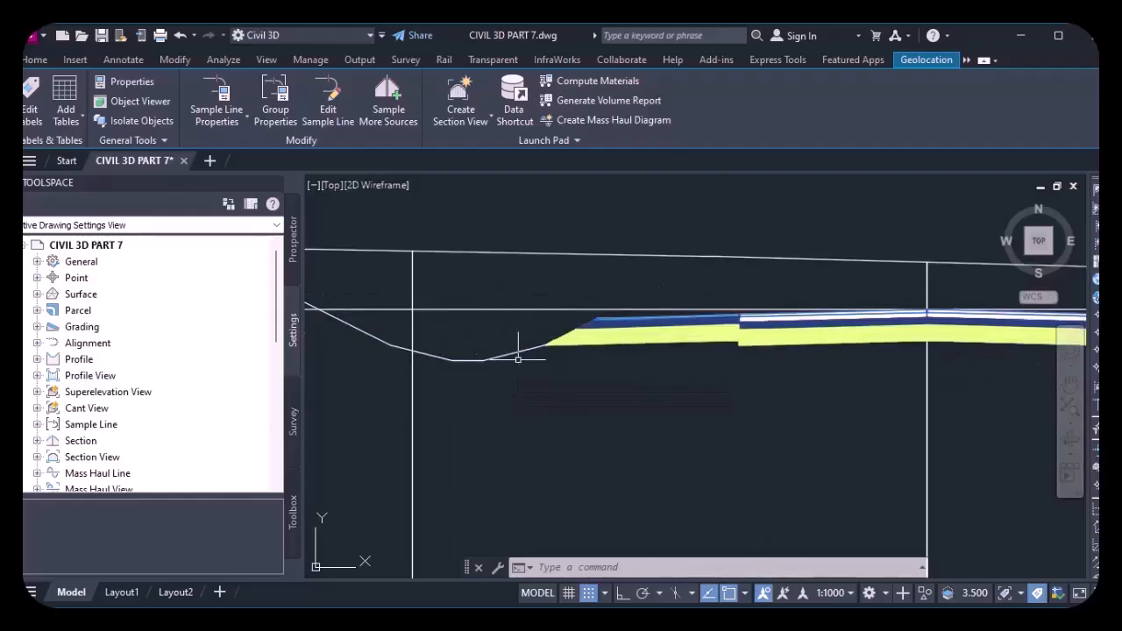
scroll(518, 360, "up", 4)
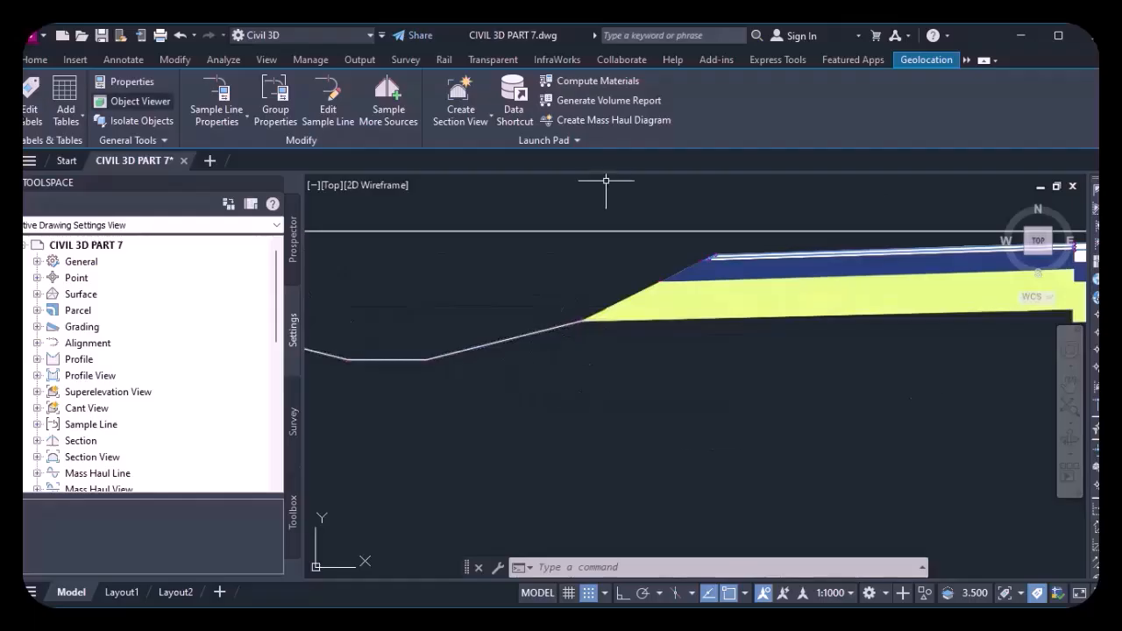
Show the Metric Basic Subassemblies in the tool palettes.
left_click(40, 61)
mouse_move(73, 121)
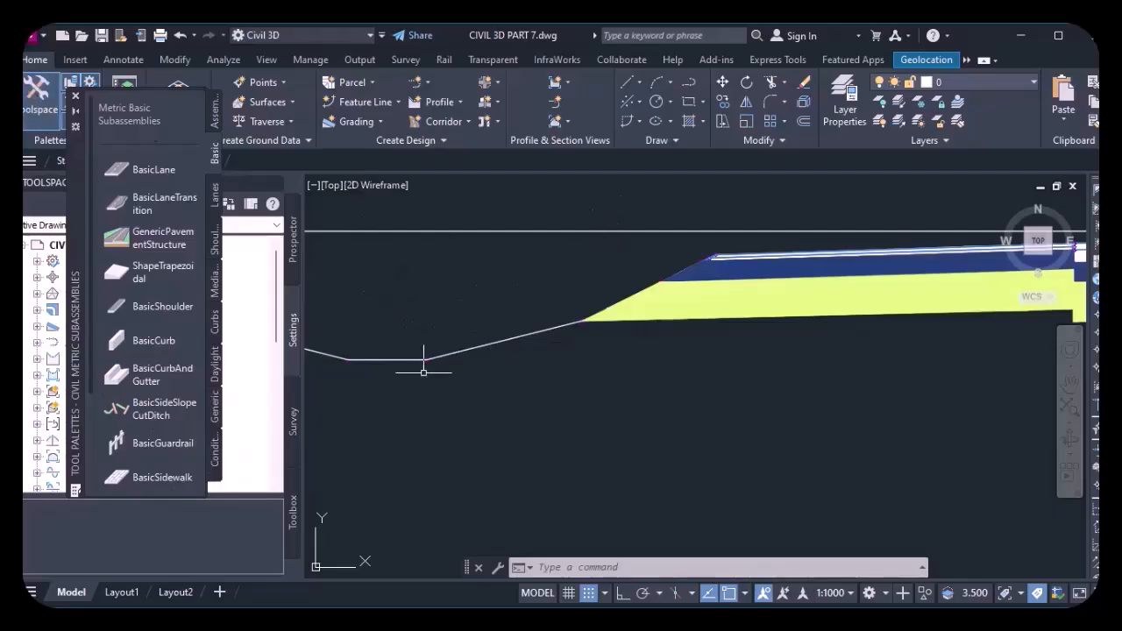
scroll(423, 372, "down", 3)
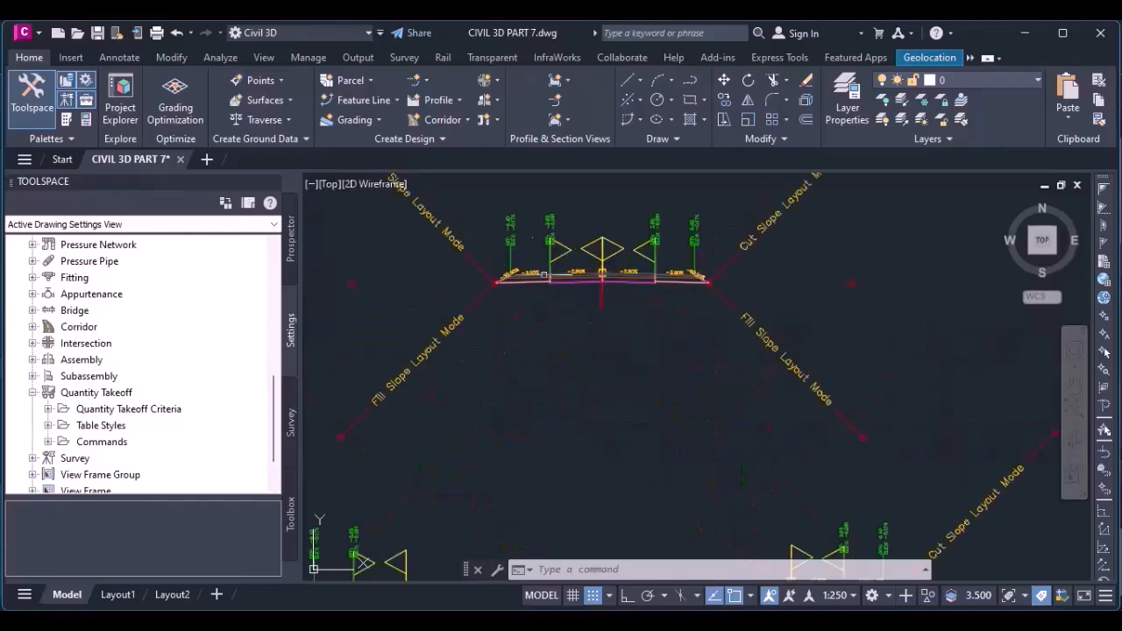
Examine the full road assembly, including its lane and shoulder slopes and the cut and fill daylight links at its outer edge.
scroll(498, 282, "up", 3)
scroll(619, 334, "down", 4)
scroll(697, 362, "up", 5)
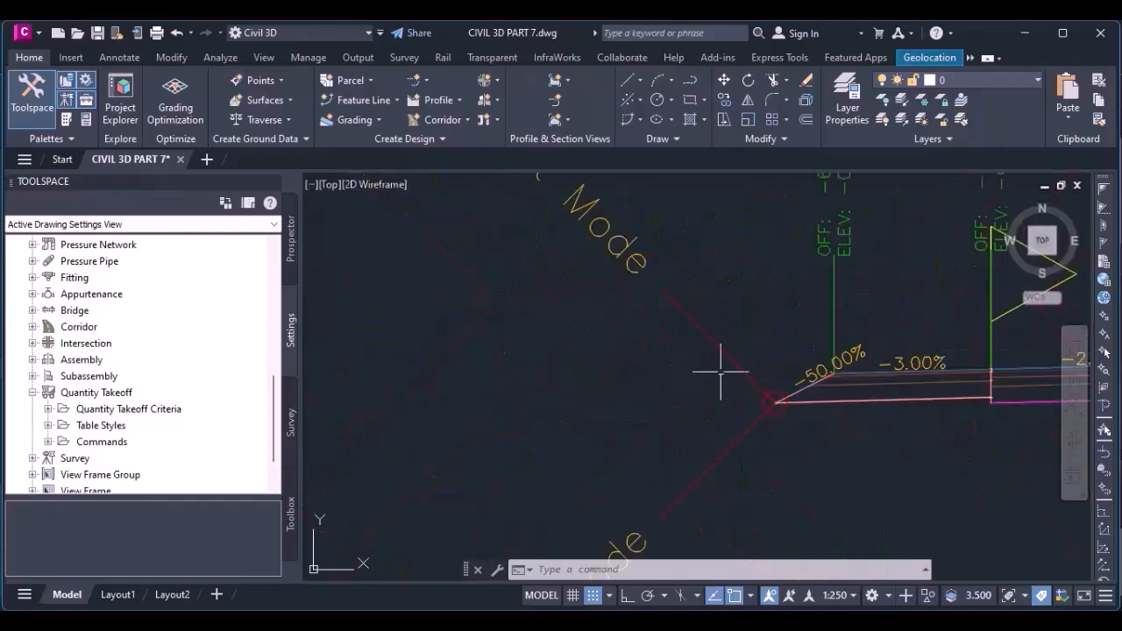
scroll(697, 362, "down", 4)
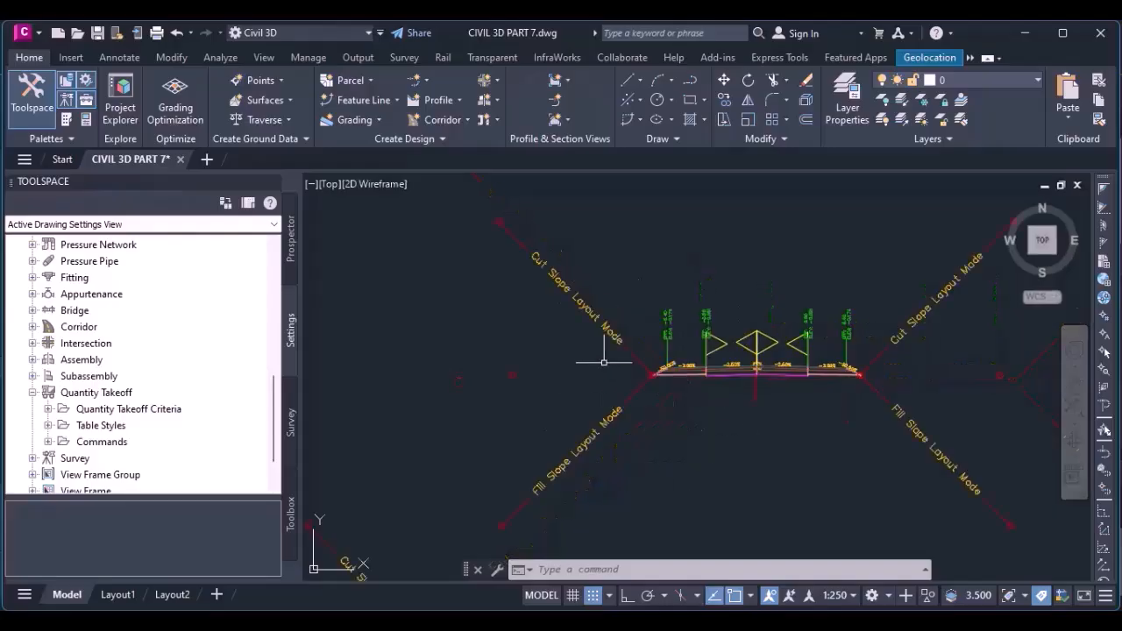
scroll(608, 463, "up", 8)
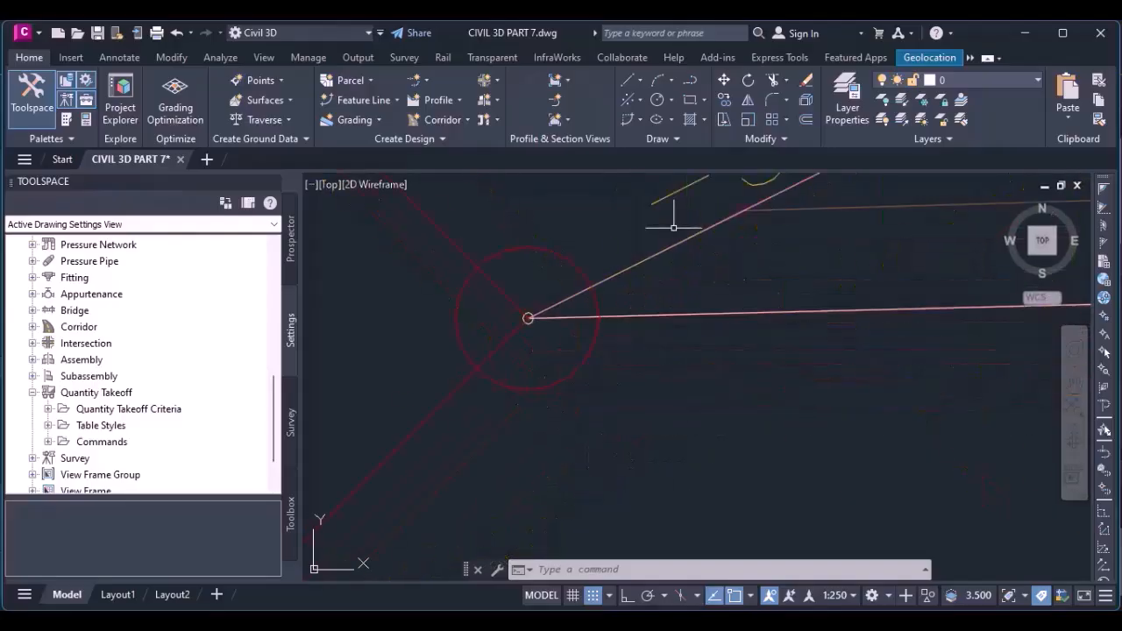
scroll(562, 412, "down", 2)
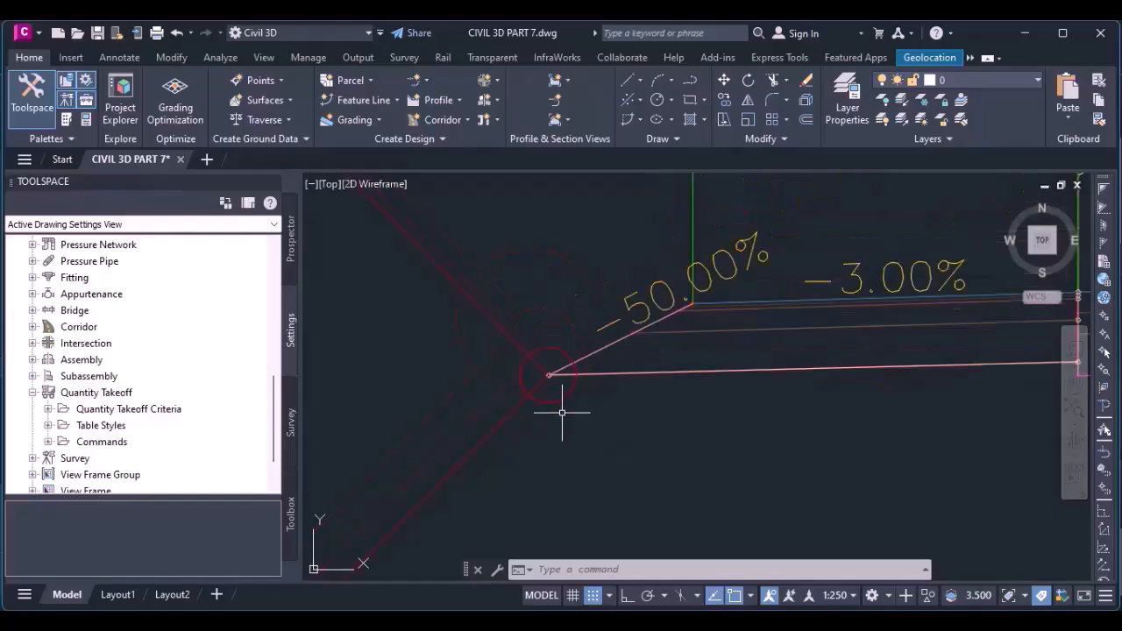
scroll(604, 446, "down", 3)
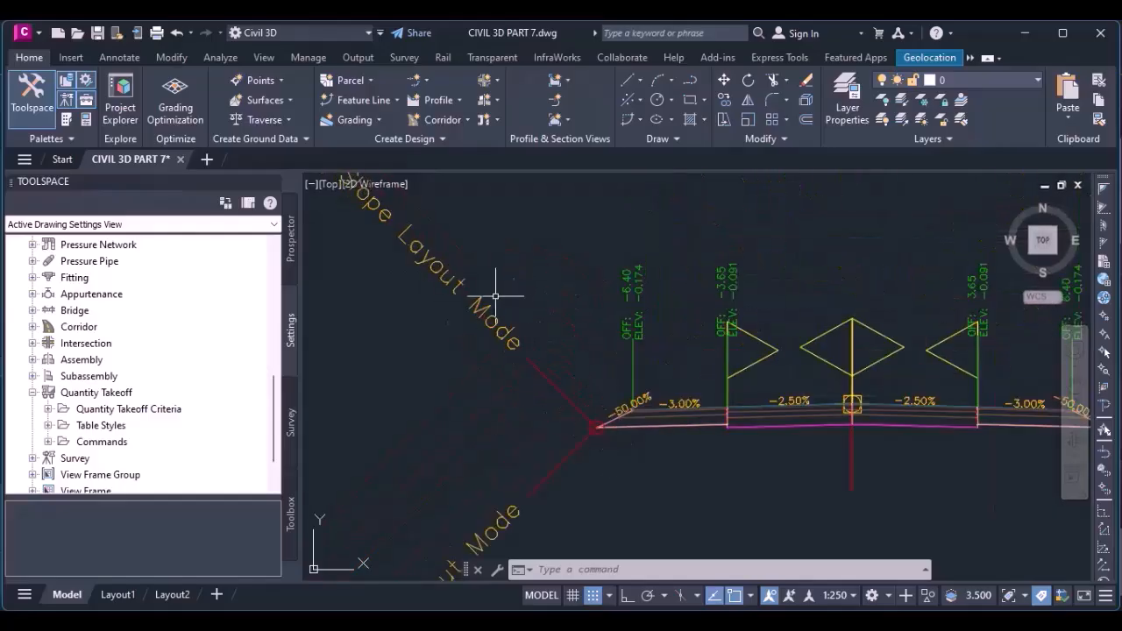
mouse_move(543, 328)
scroll(526, 408, "down", 3)
scroll(580, 394, "up", 6)
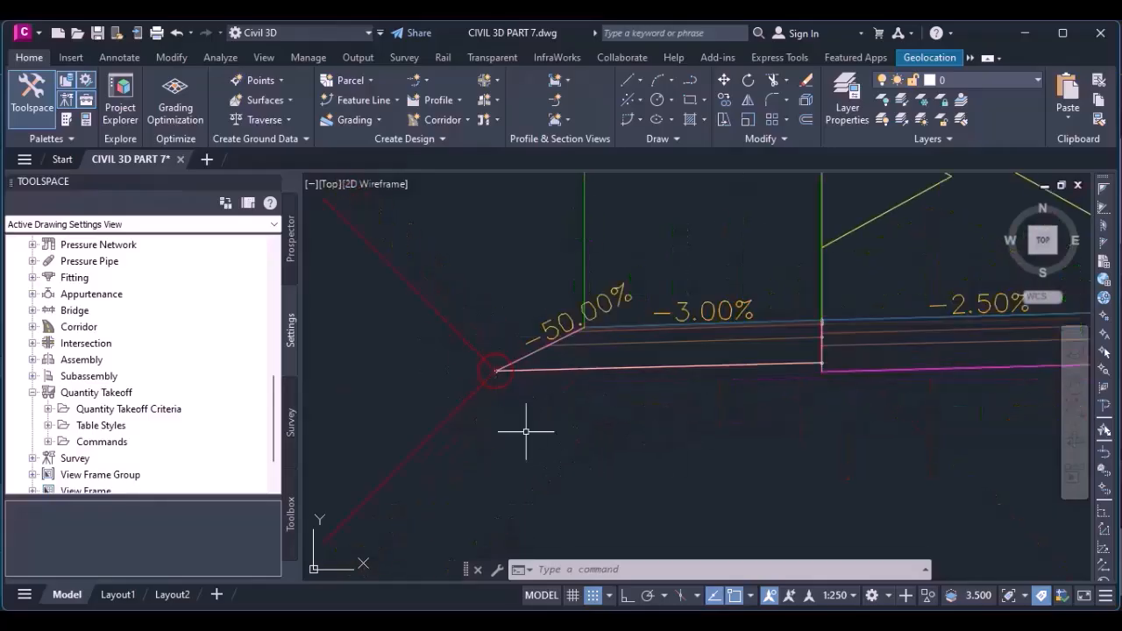
scroll(531, 396, "down", 5)
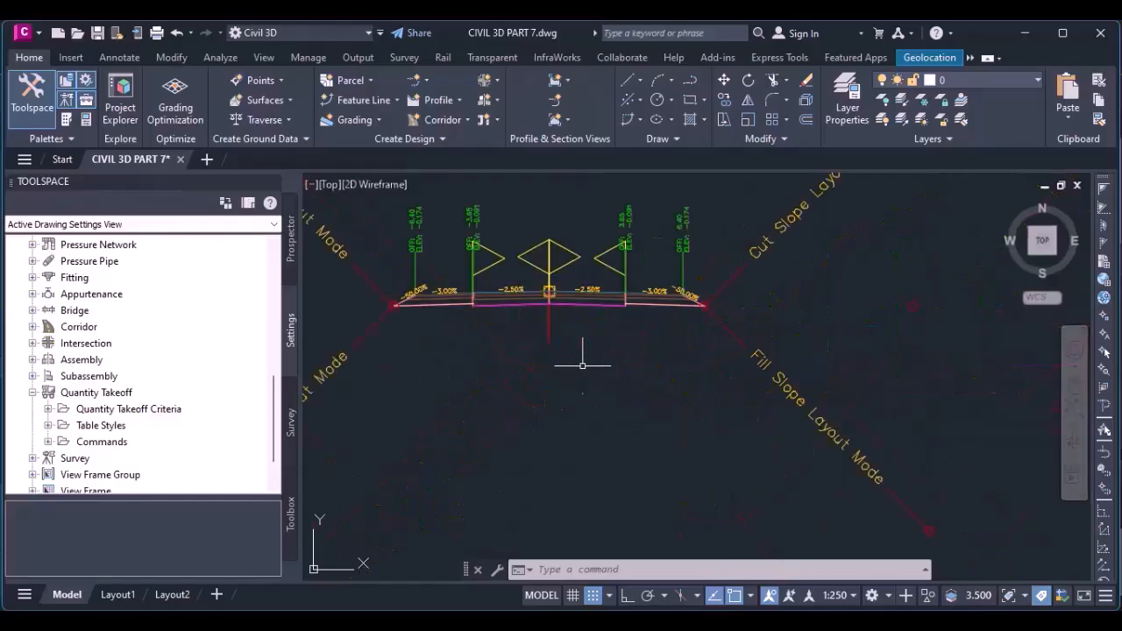
scroll(336, 275, "up", 3)
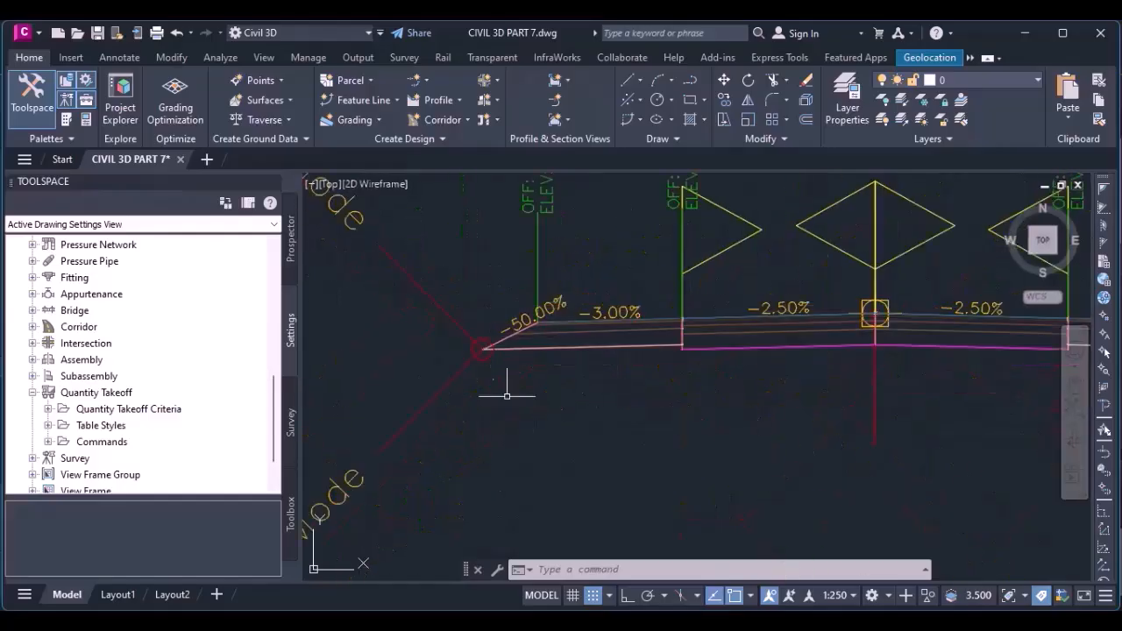
scroll(477, 337, "down", 4)
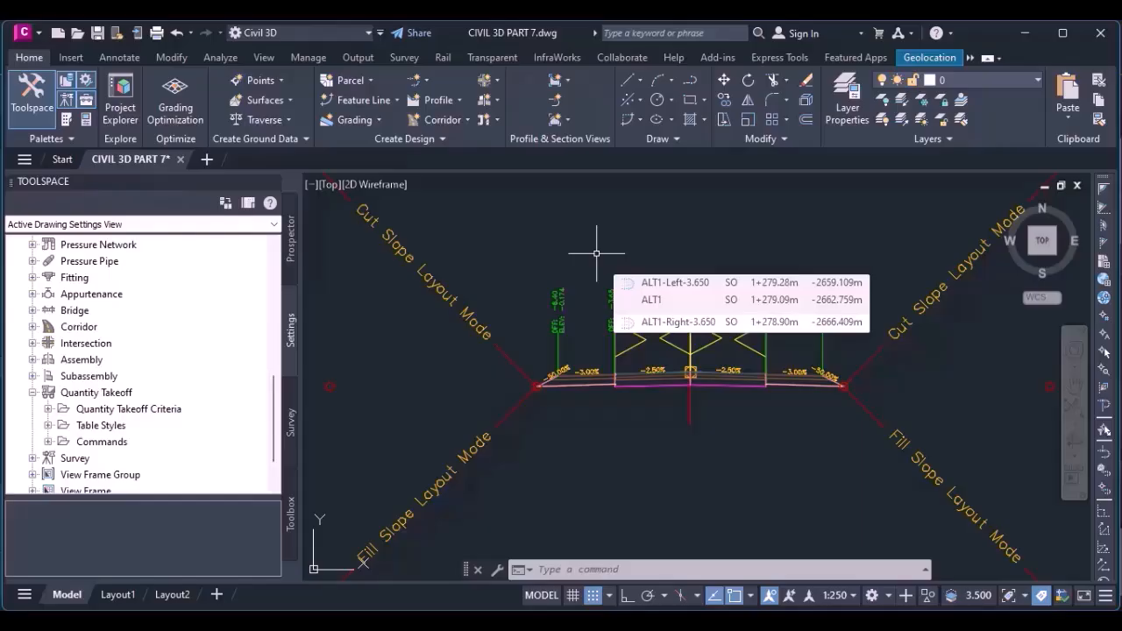
scroll(404, 256, "down", 5)
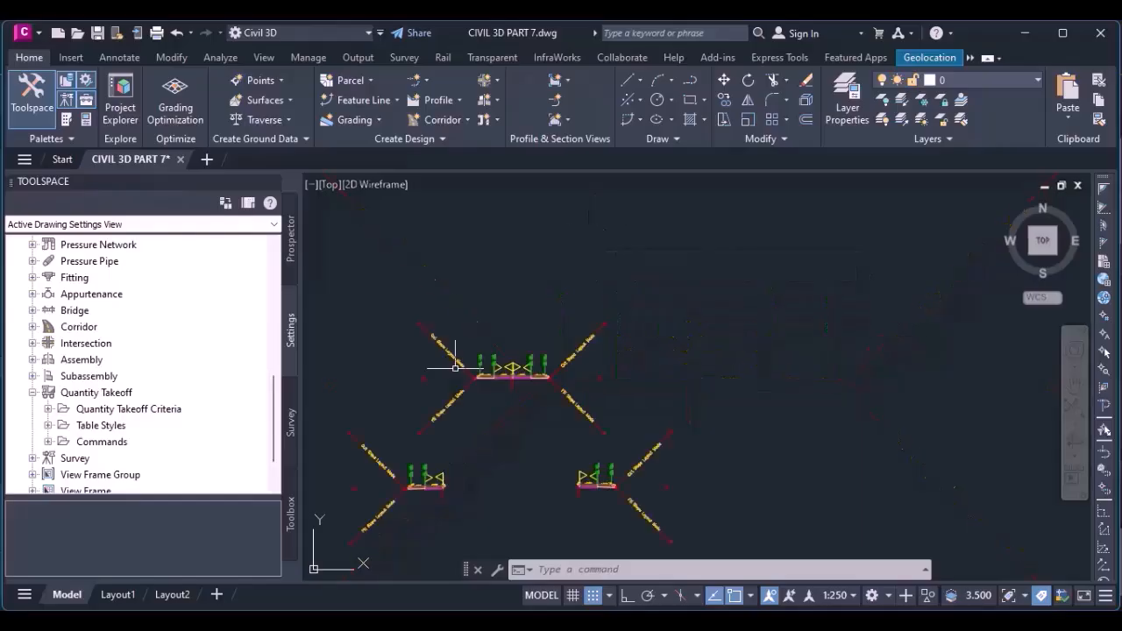
scroll(491, 373, "down", 3)
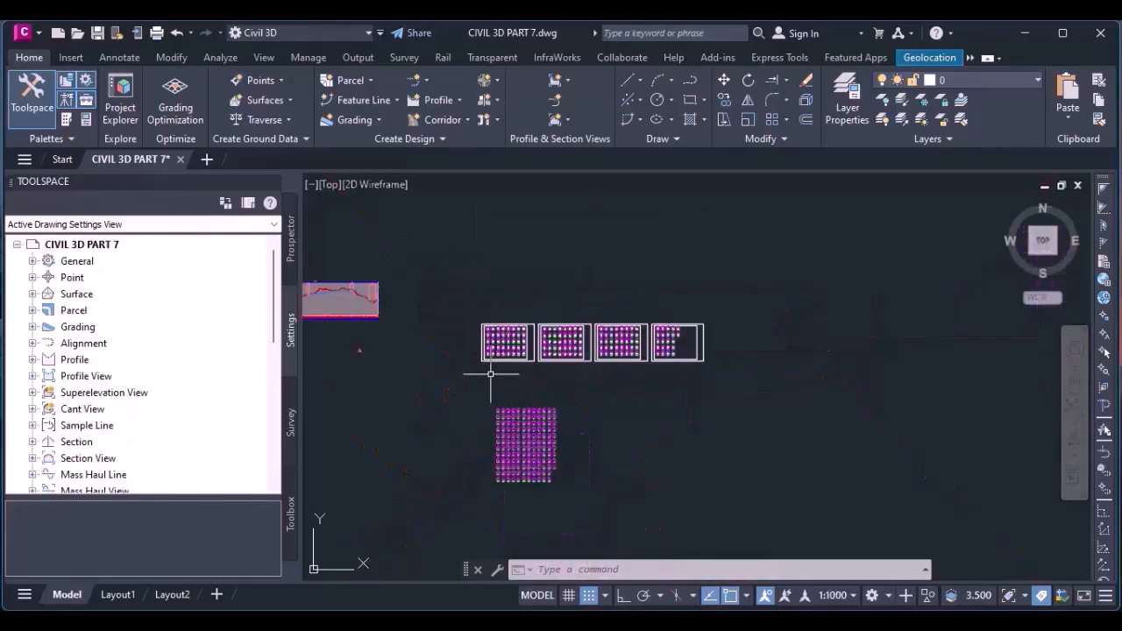
scroll(500, 342, "up", 3)
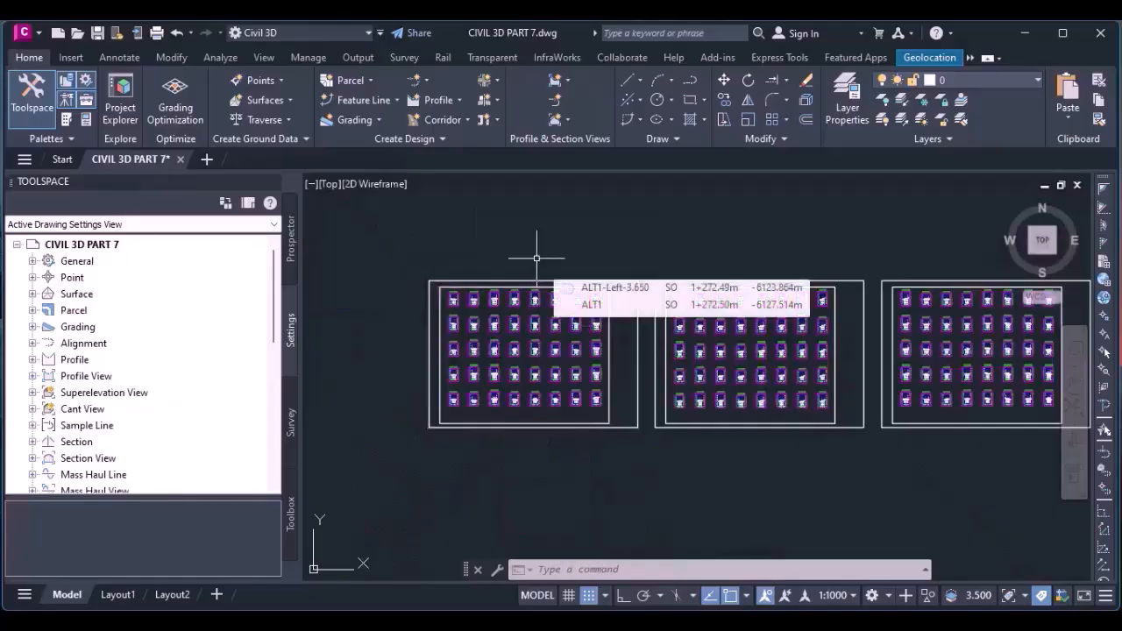
scroll(518, 276, "down", 8)
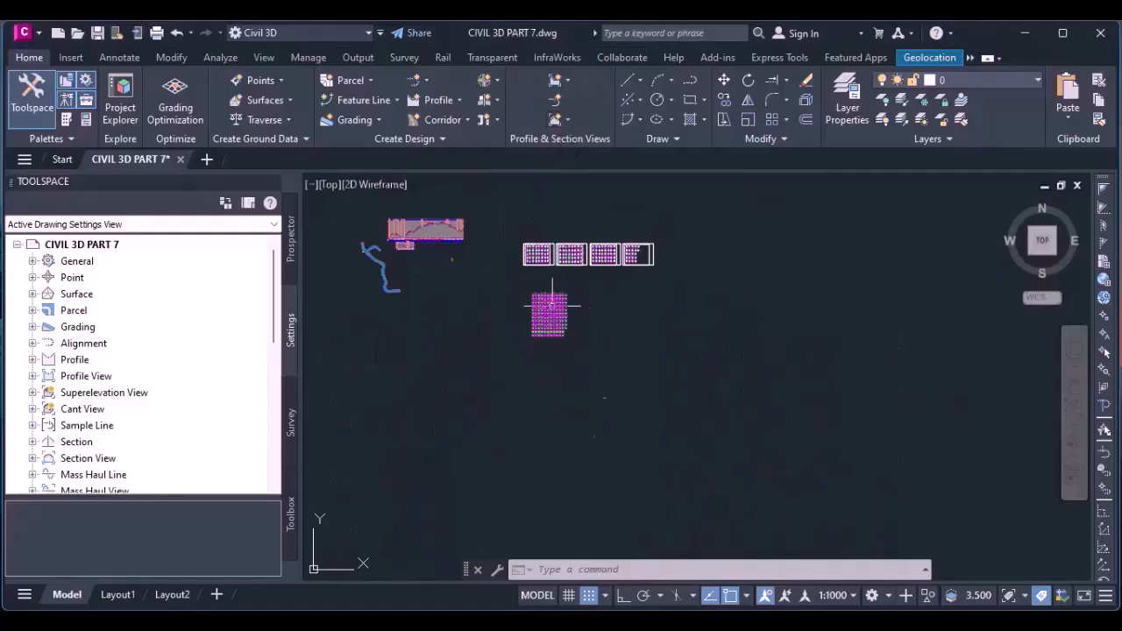
Examine the layout of the framed section sheets and the draft section grid relative to the profile views and alignments.
scroll(507, 245, "up", 5)
scroll(507, 250, "down", 3)
scroll(509, 256, "up", 5)
scroll(510, 263, "down", 3)
key("Escape")
key("Escape")
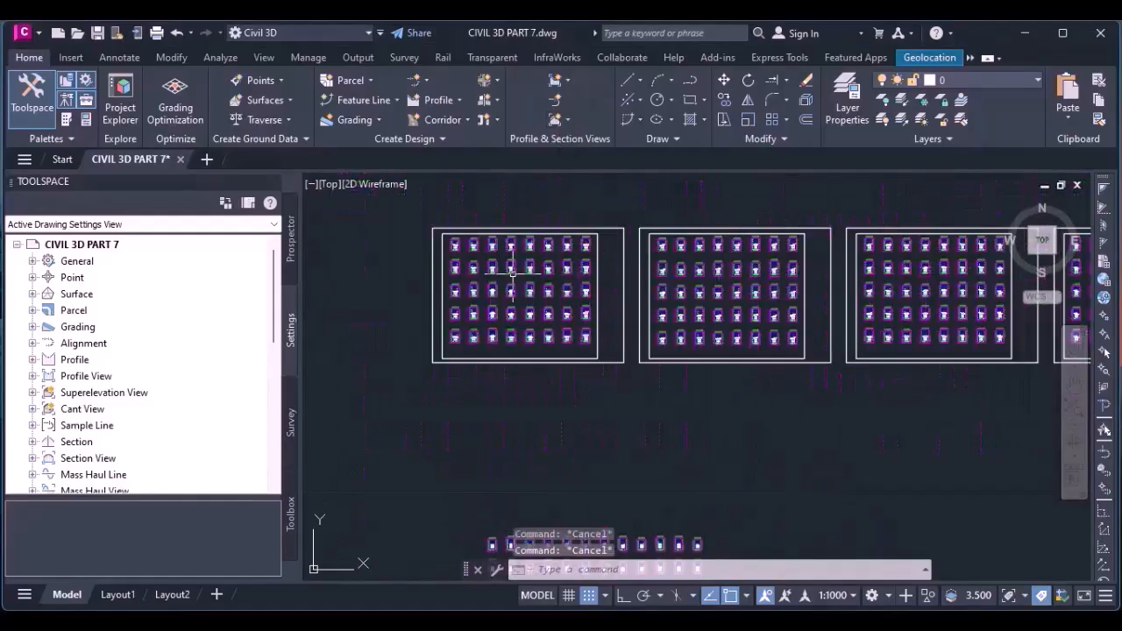
middle_click_drag(455, 317, 358, 445)
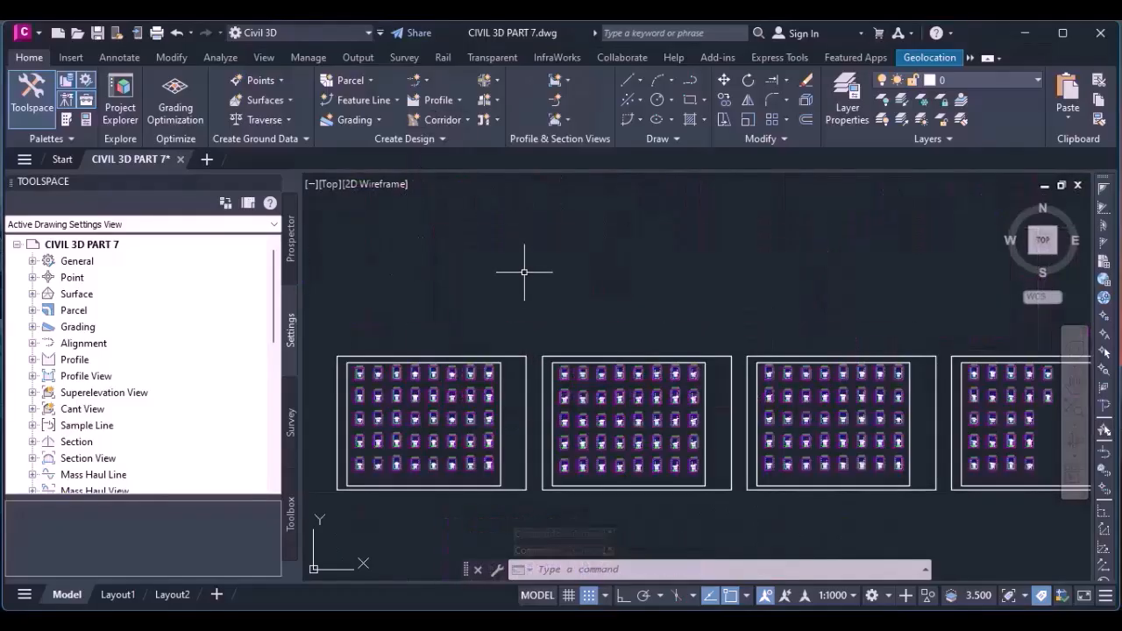
scroll(578, 229, "down", 5)
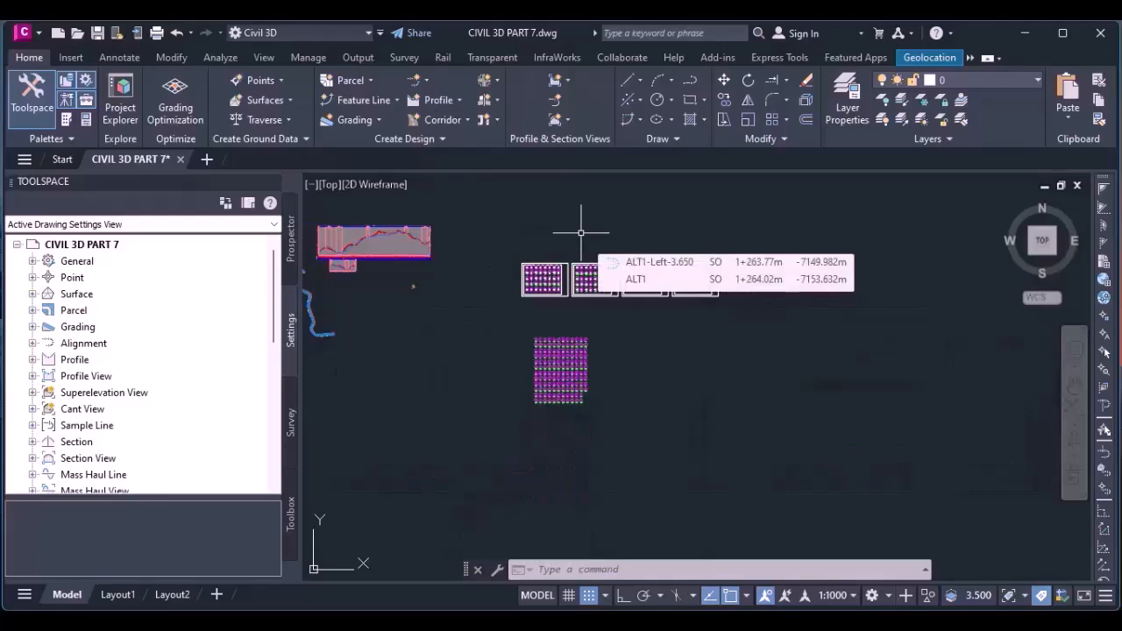
scroll(580, 232, "up", 2)
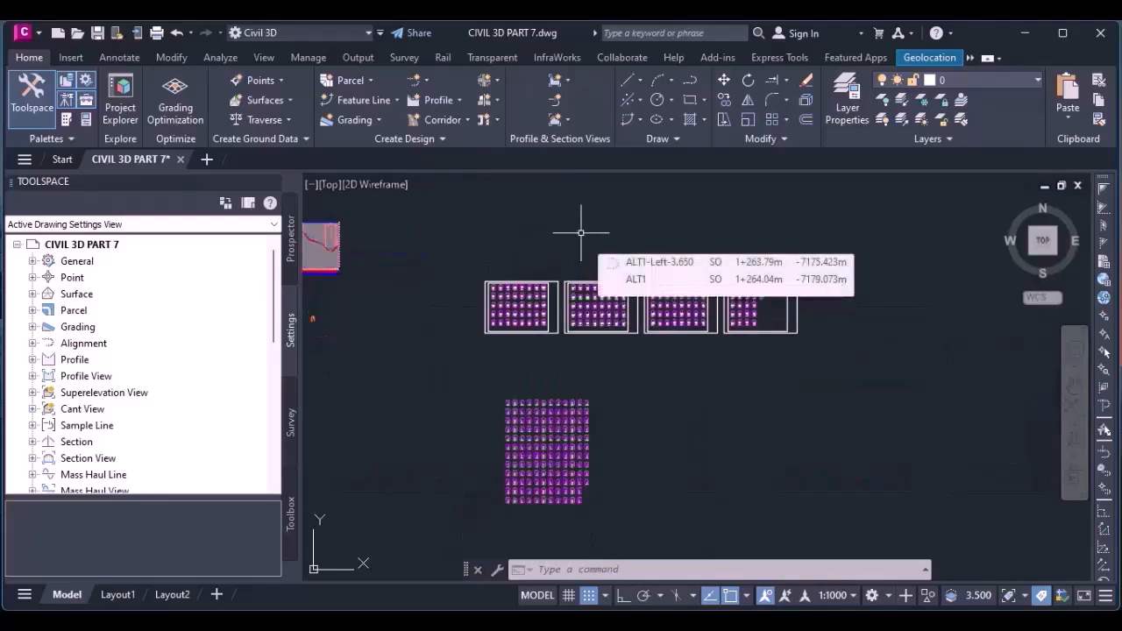
scroll(581, 233, "down", 5)
scroll(524, 281, "up", 2)
Start Compute Materials from the sample line at 0+180.00, using alignment ALT1 and sample line group SKS.
scroll(524, 280, "up", 8)
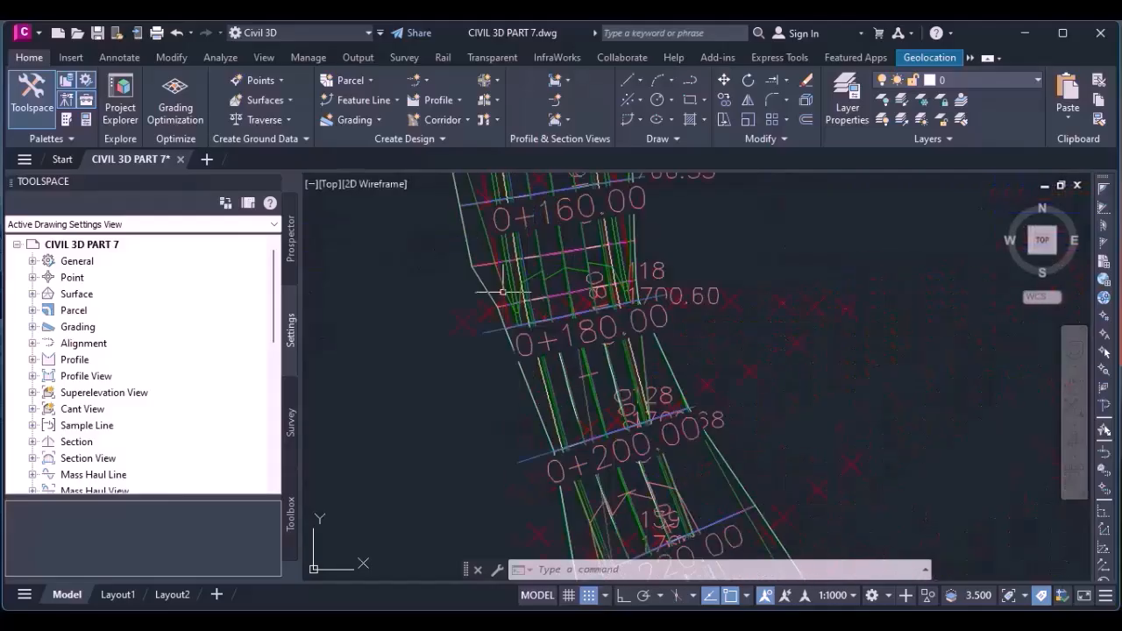
scroll(503, 293, "up", 2)
left_click(578, 426)
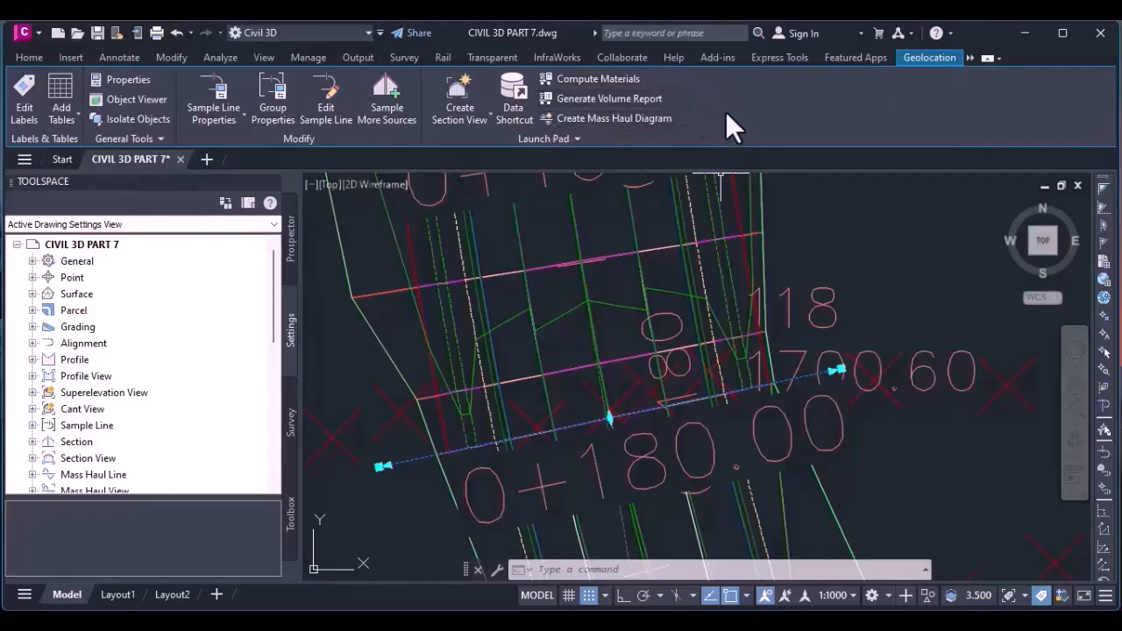
left_click(598, 81)
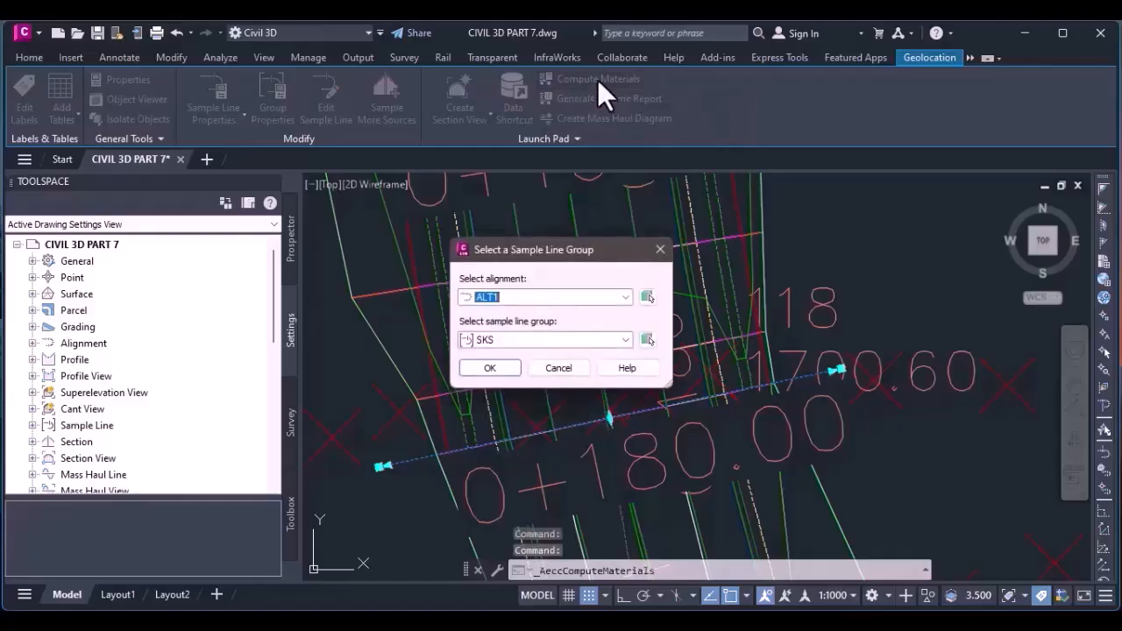
left_click(562, 296)
left_click(562, 295)
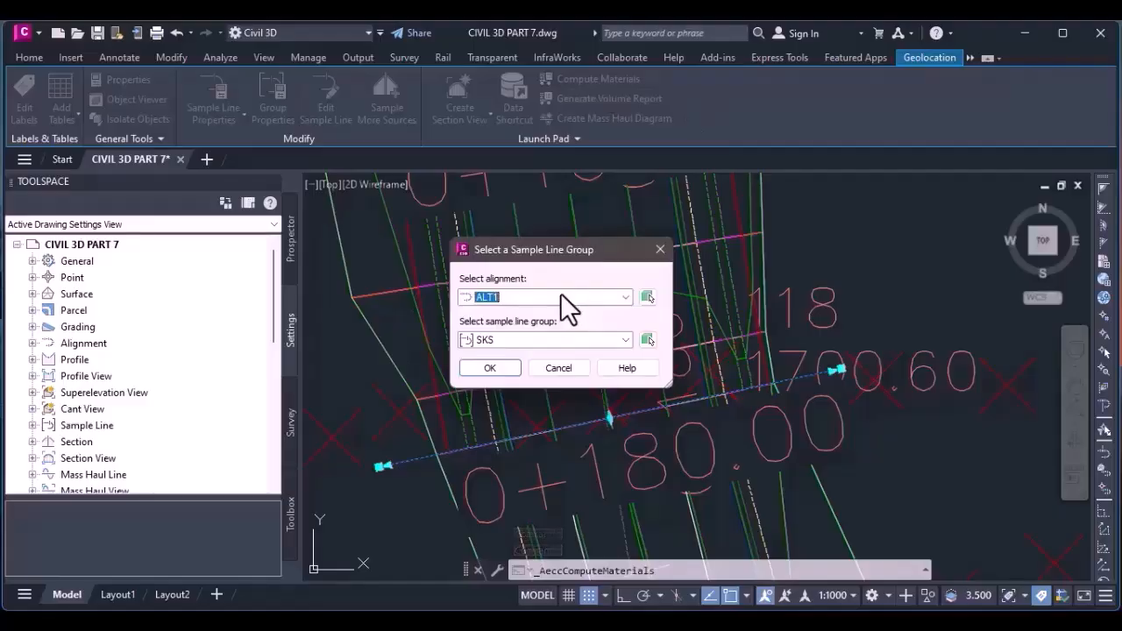
left_click(527, 342)
left_click(526, 342)
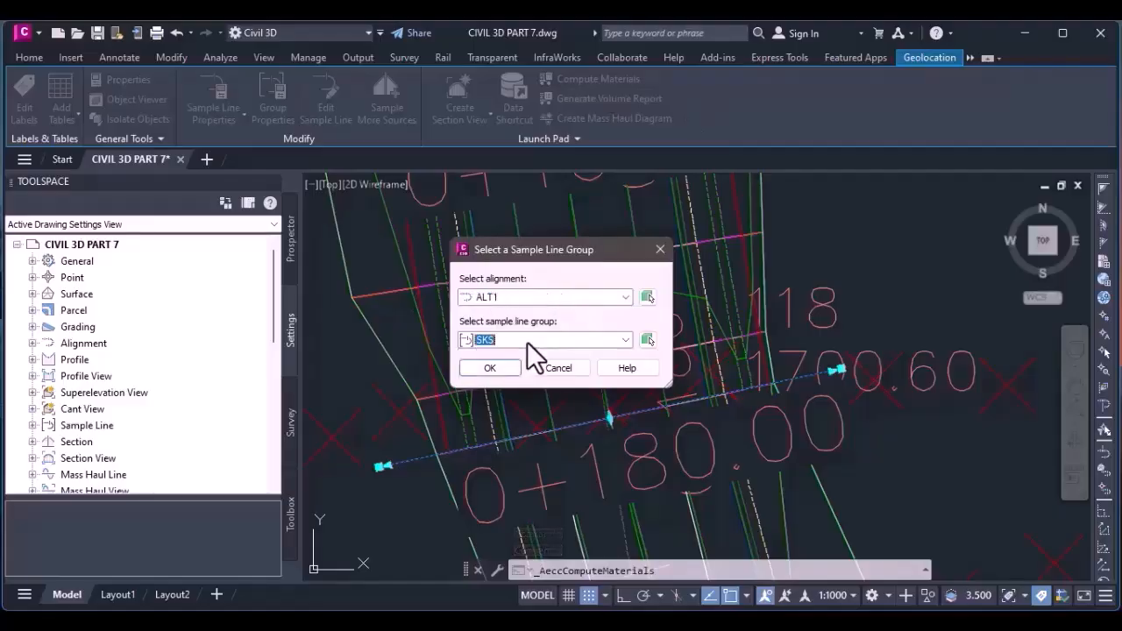
left_click(573, 339)
left_click(573, 338)
left_click(490, 367)
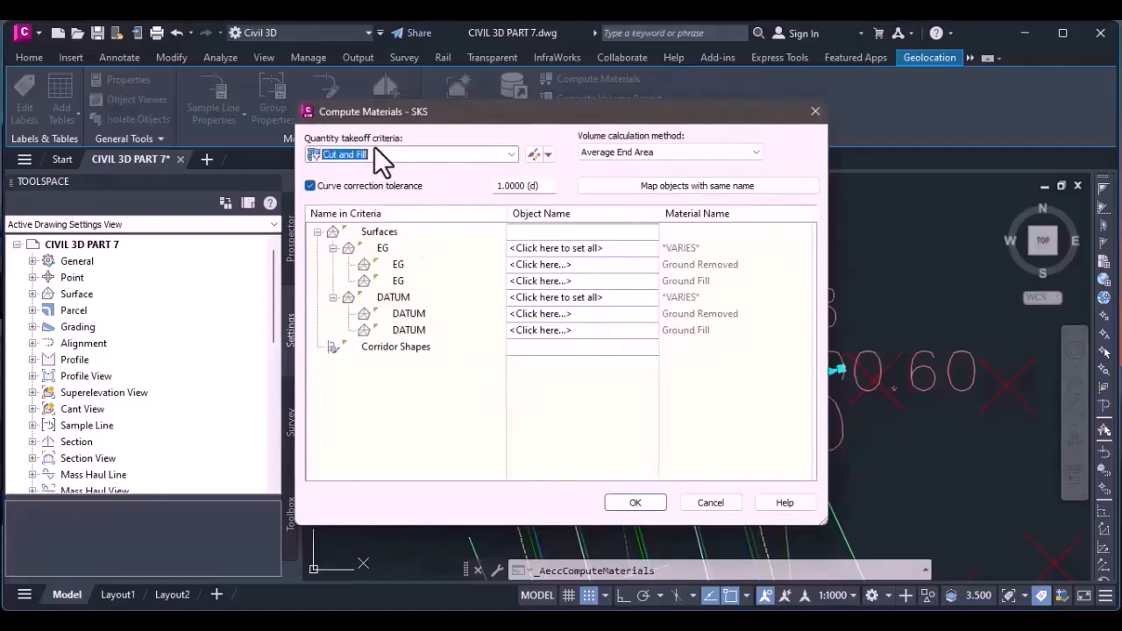
Keep Cut and Fill as the quantity takeoff criteria and Average End Area as the volume calculation method.
left_click(427, 156)
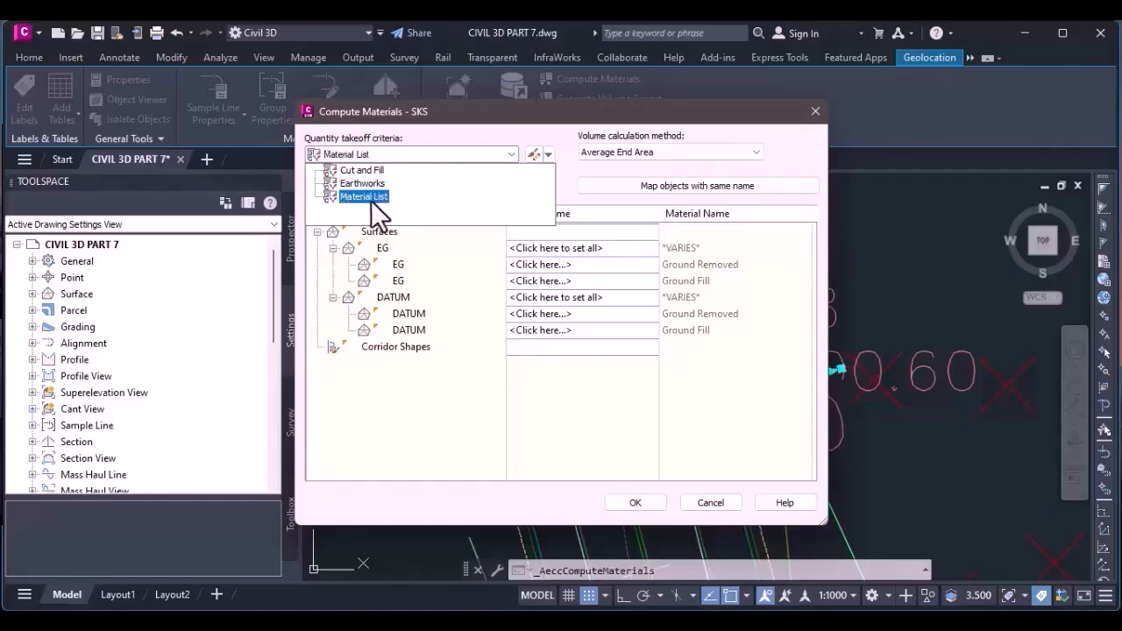
left_click(369, 169)
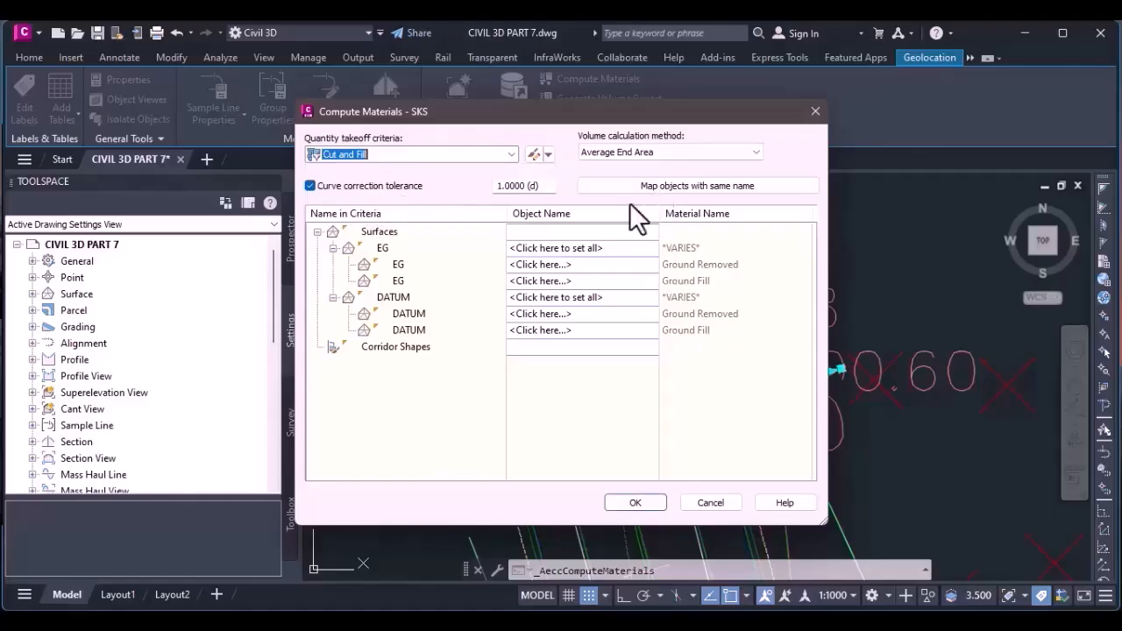
left_click(701, 152)
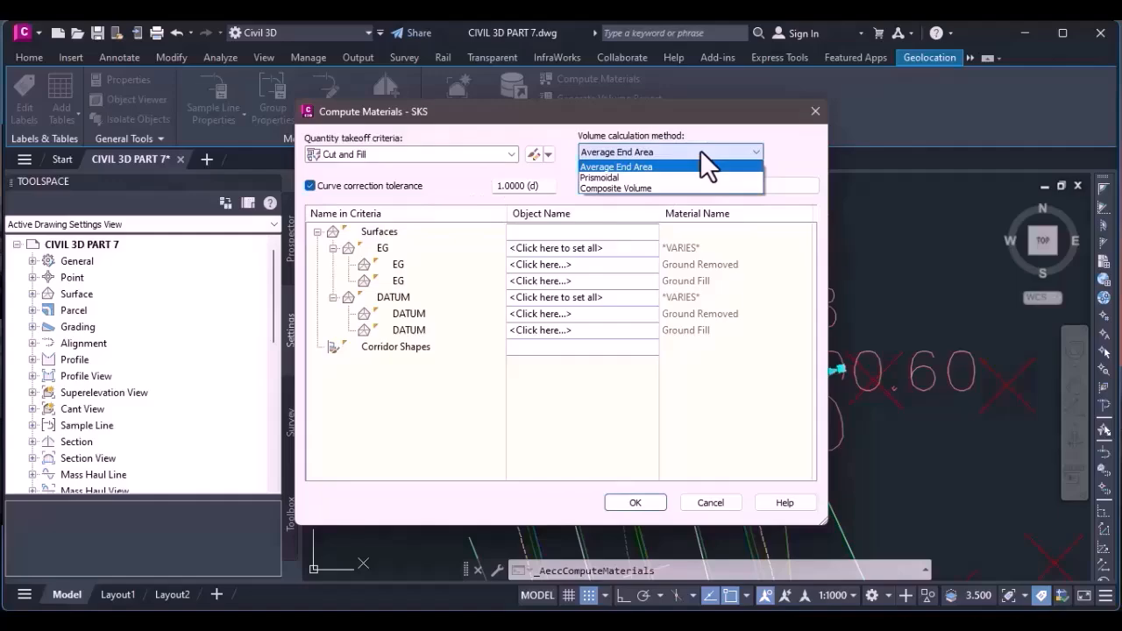
left_click(700, 150)
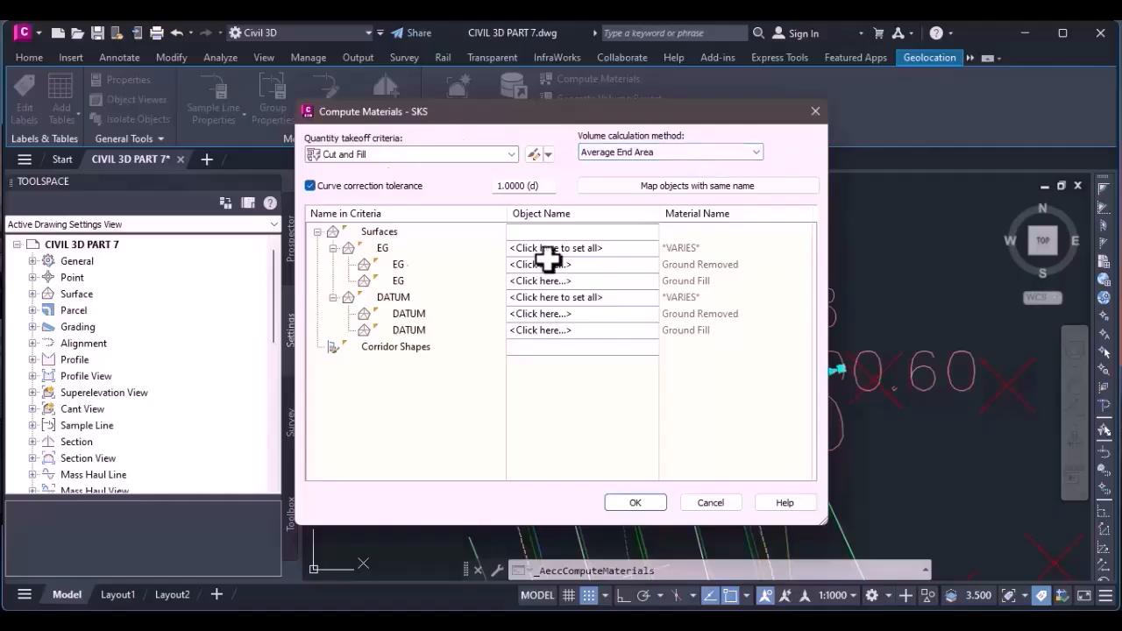
Assign the EG surface to all EG entries in the takeoff criteria.
left_click(602, 248)
left_click(538, 263)
left_click(538, 264)
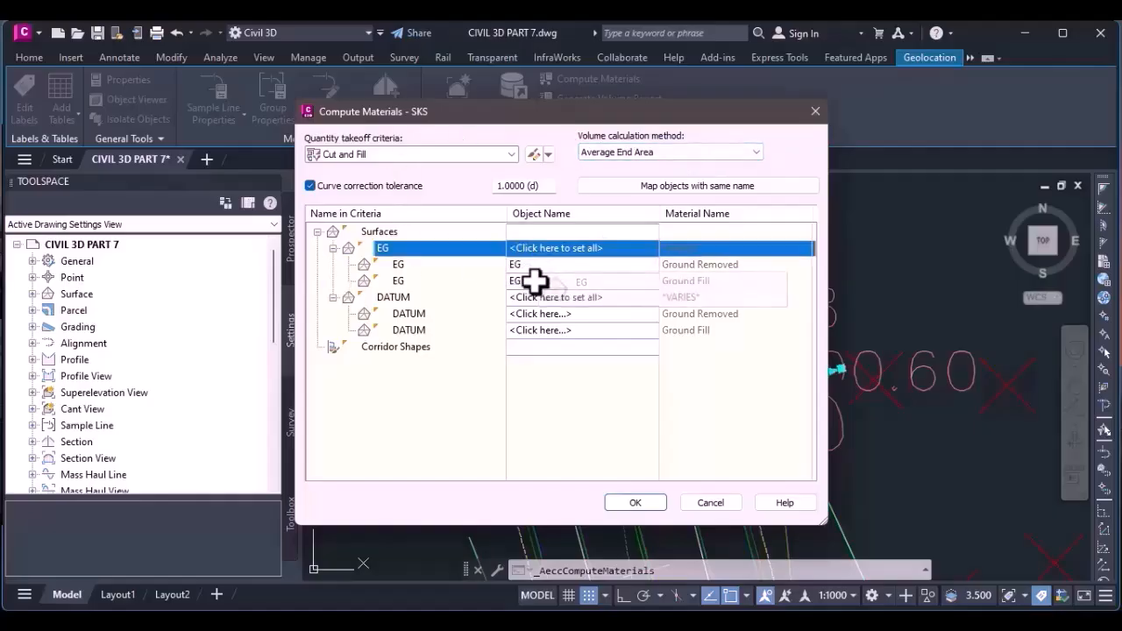
left_click(530, 281)
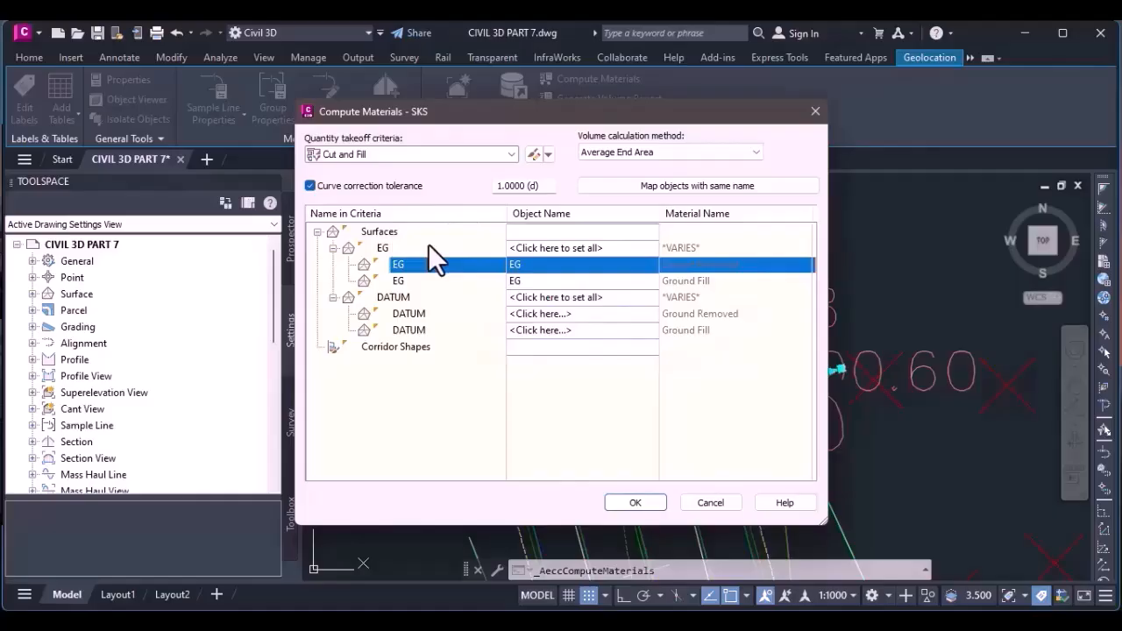
Assign MAIN CORRIDOR DATUM SURFACE to all DATUM entries in the criteria and compute the materials.
left_click(548, 298)
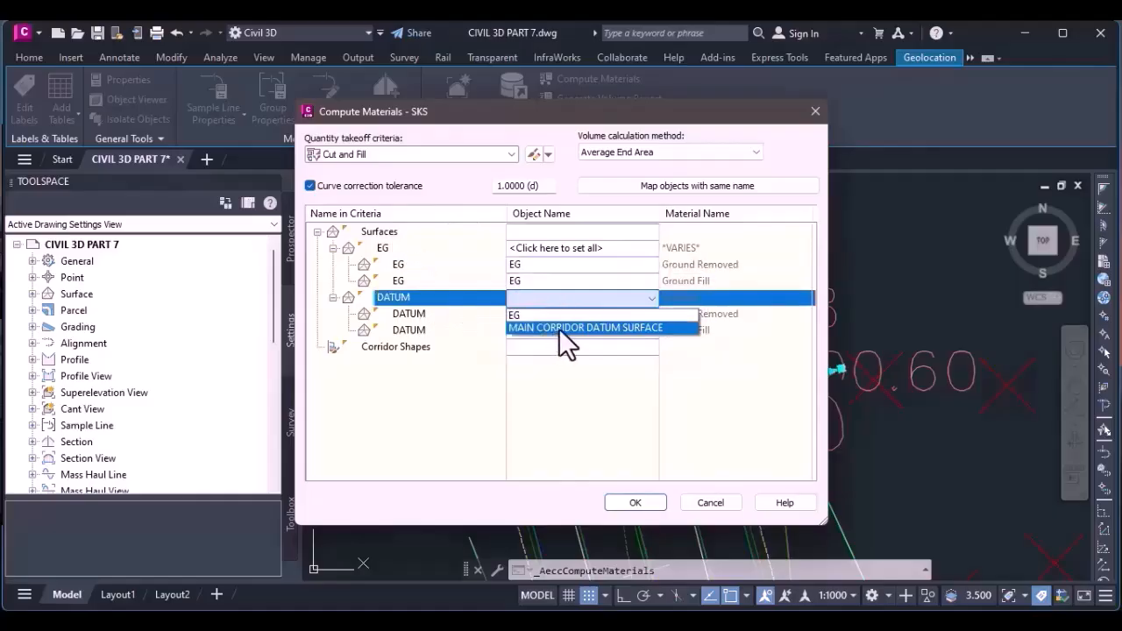
left_click(558, 328)
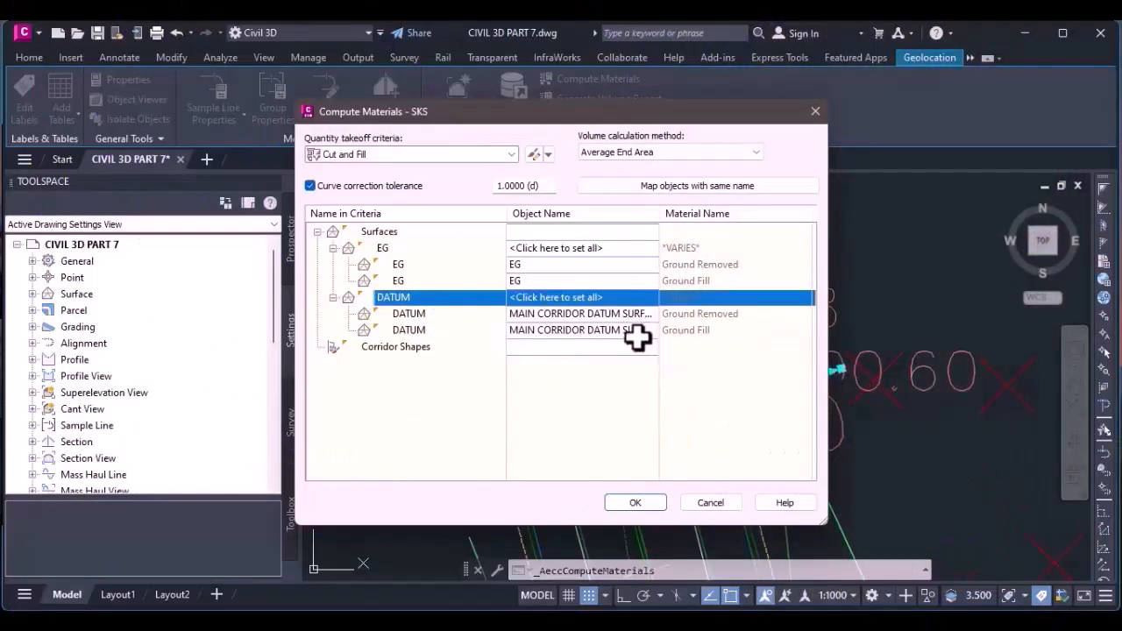
left_click(613, 330)
left_click(579, 362)
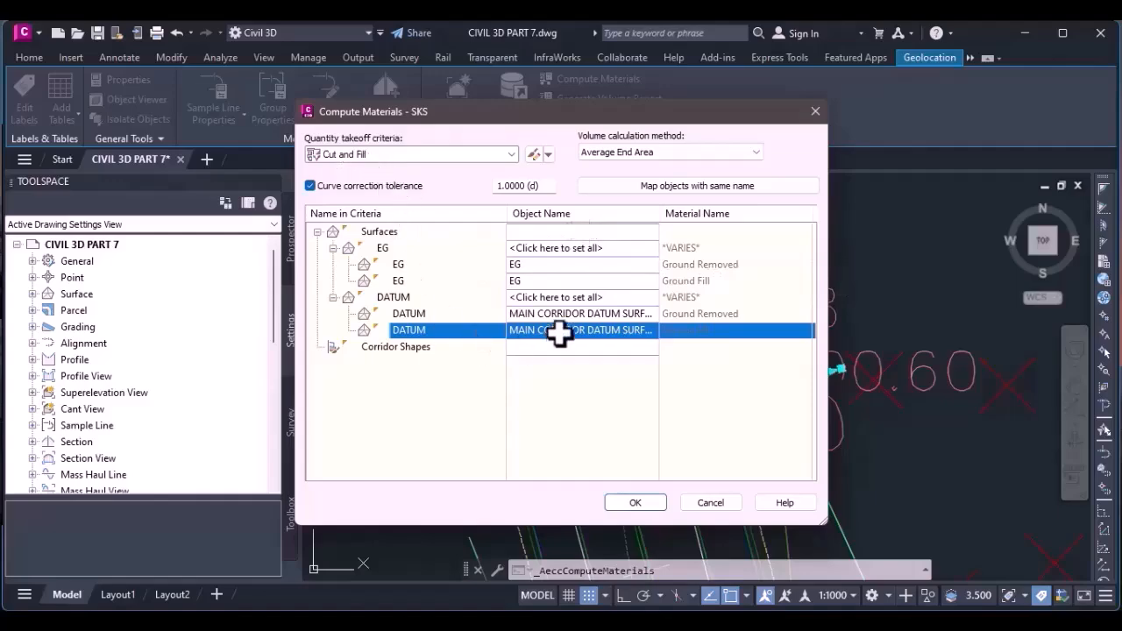
left_click(634, 503)
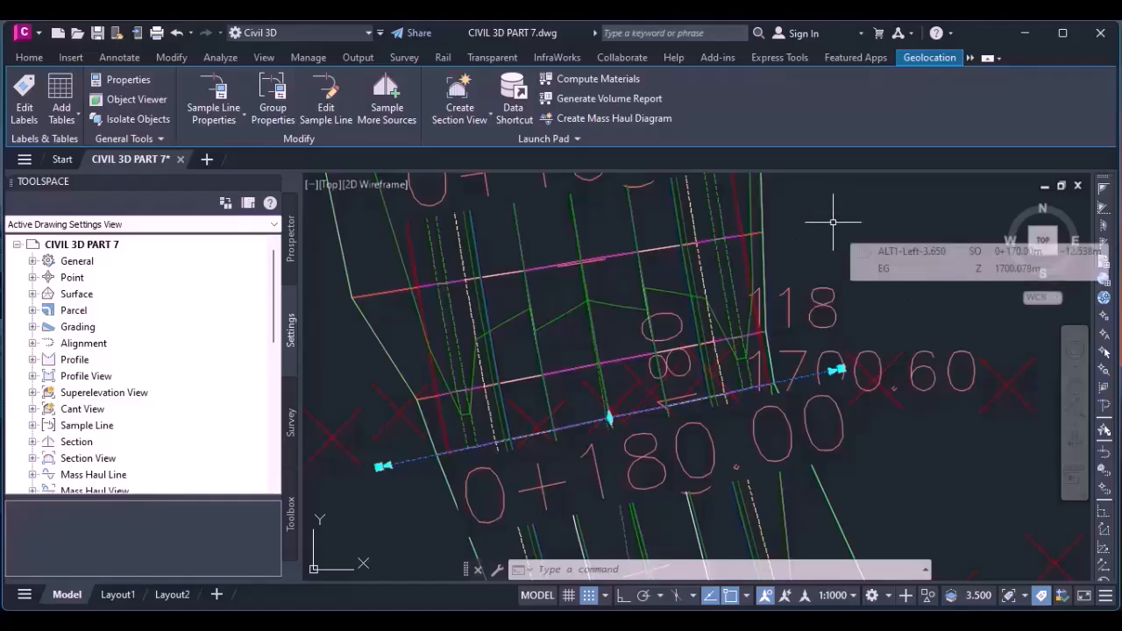
Start a volume report for alignment ALT1, sample line group SKS and Material List - (1).
mouse_move(841, 220)
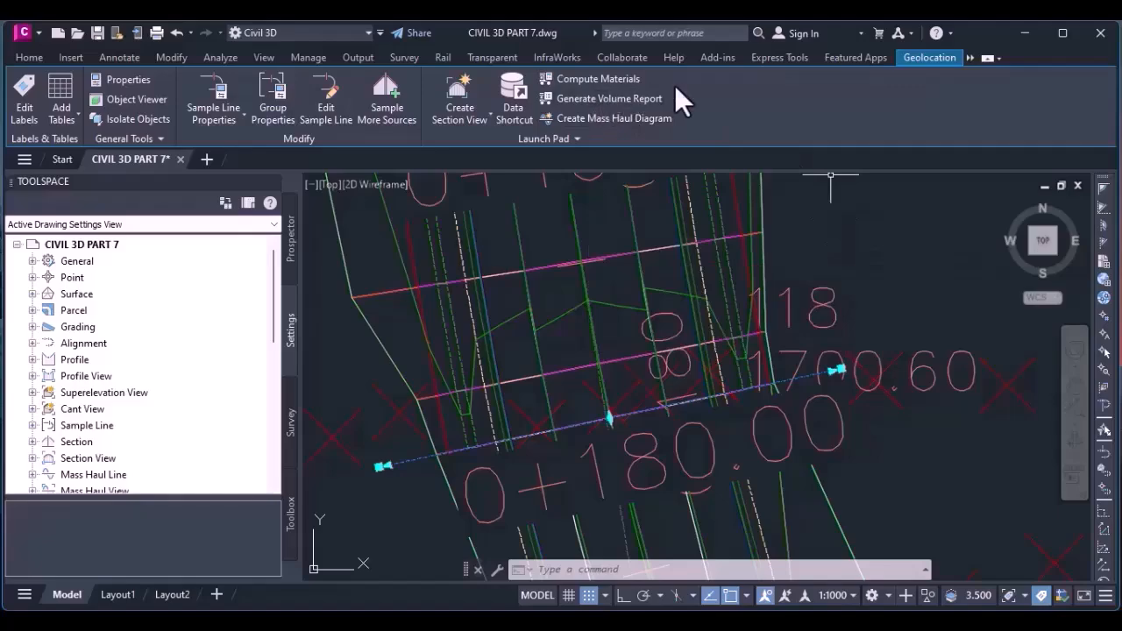
left_click(611, 99)
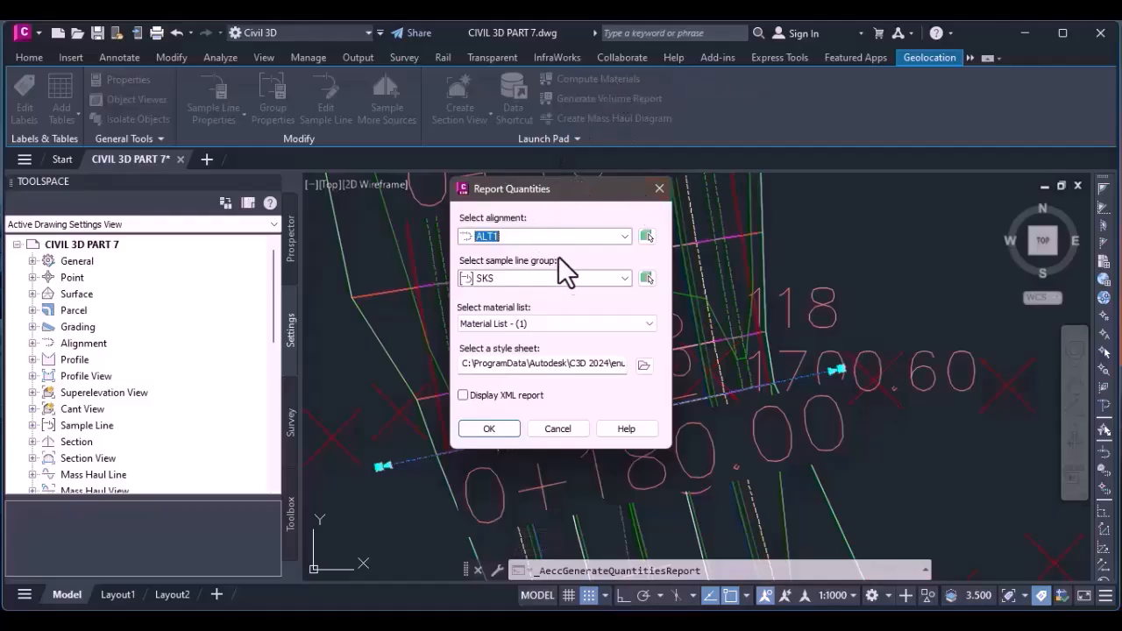
left_click(570, 278)
left_click(569, 278)
left_click(571, 324)
left_click(574, 331)
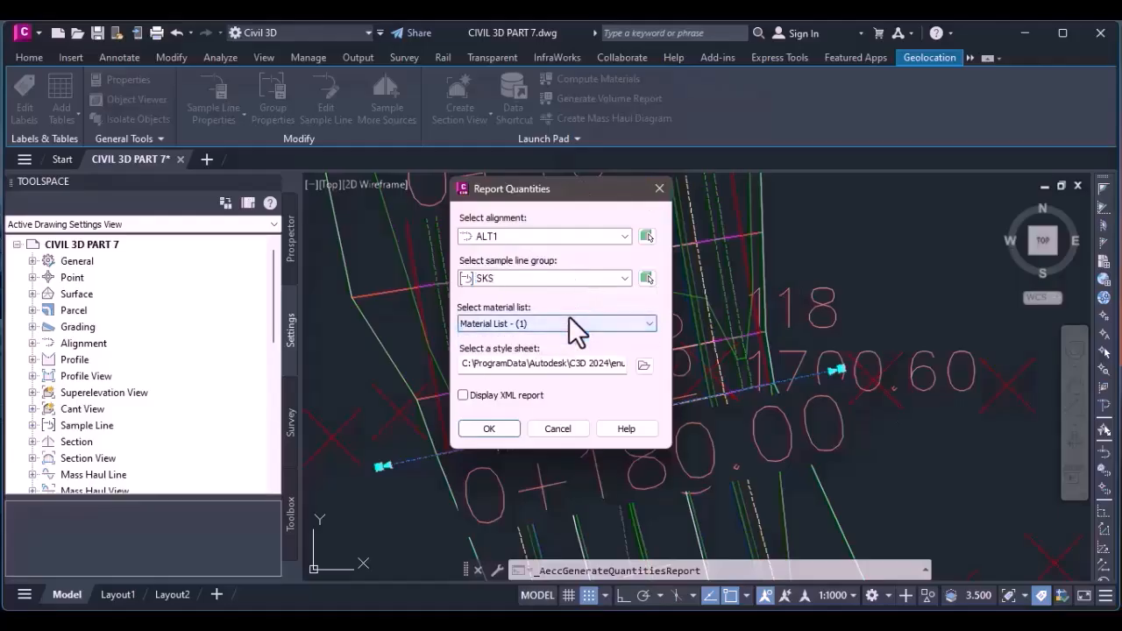
Choose earthwork.xsl as the style sheet for the volume report.
left_click(645, 363)
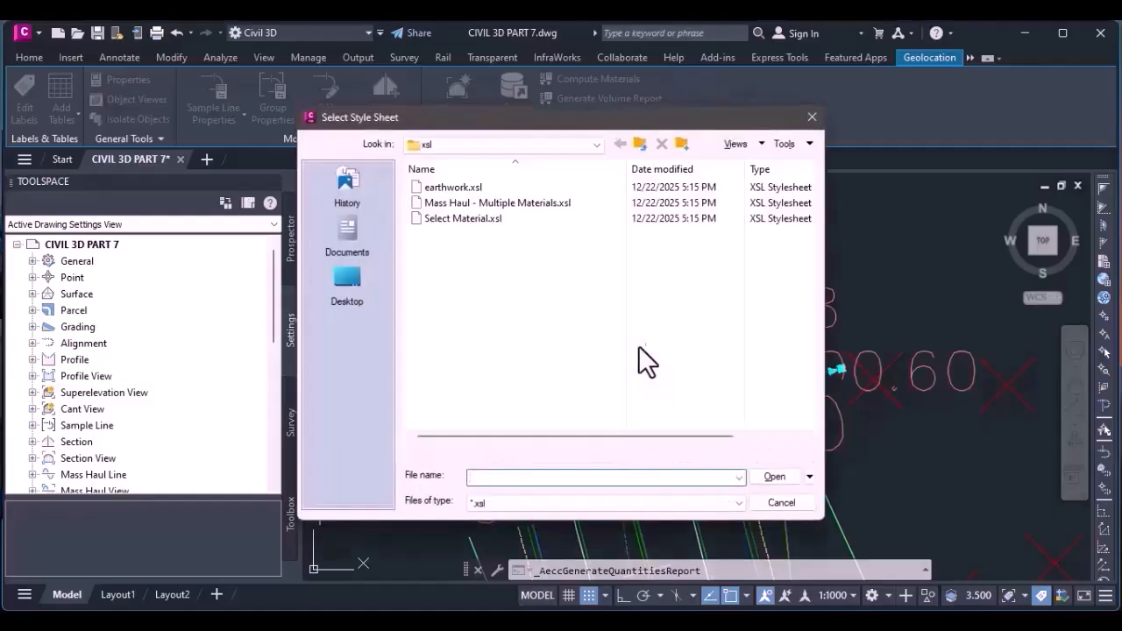
left_click(453, 188)
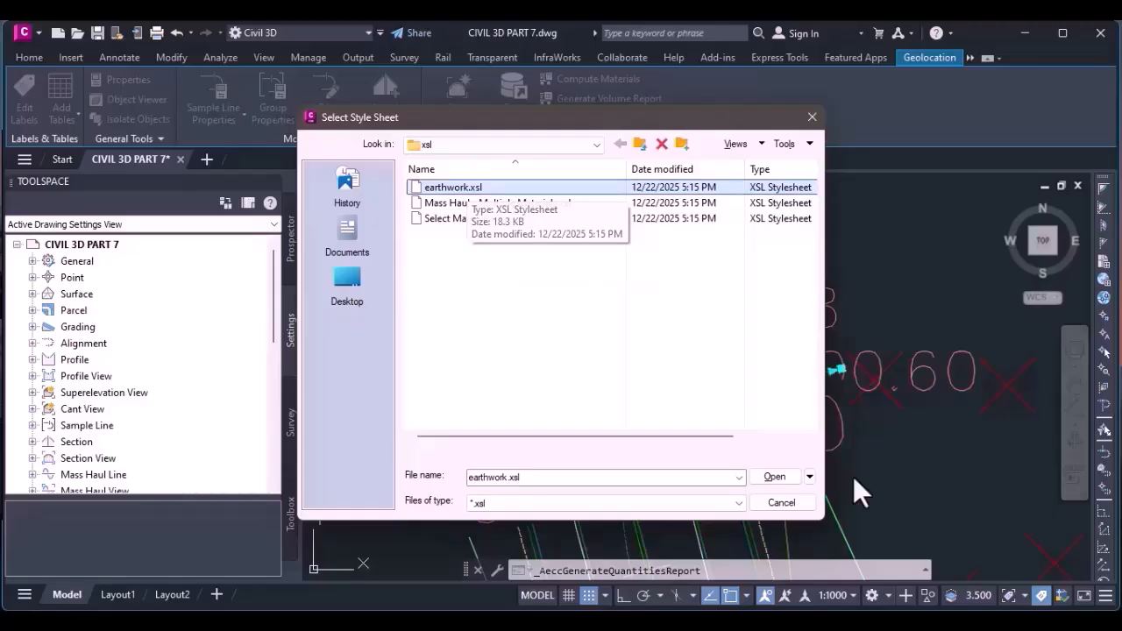
left_click(772, 476)
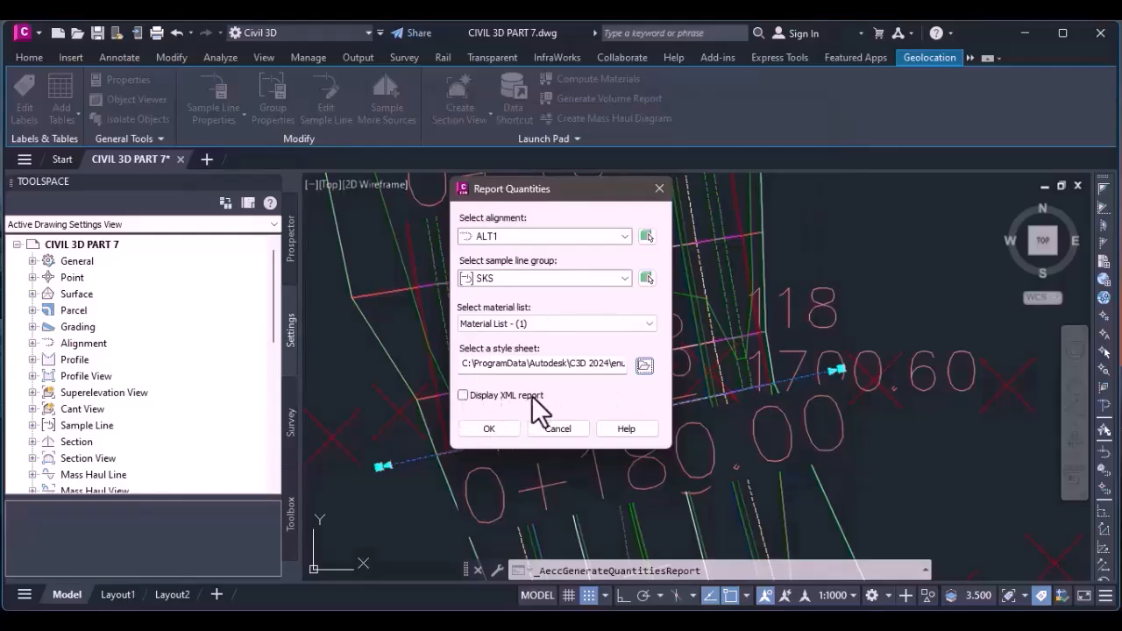
Generate the quantities report with XML report display enabled, dismissing the choice of an app for the .xml file.
left_click(463, 395)
left_click(490, 429)
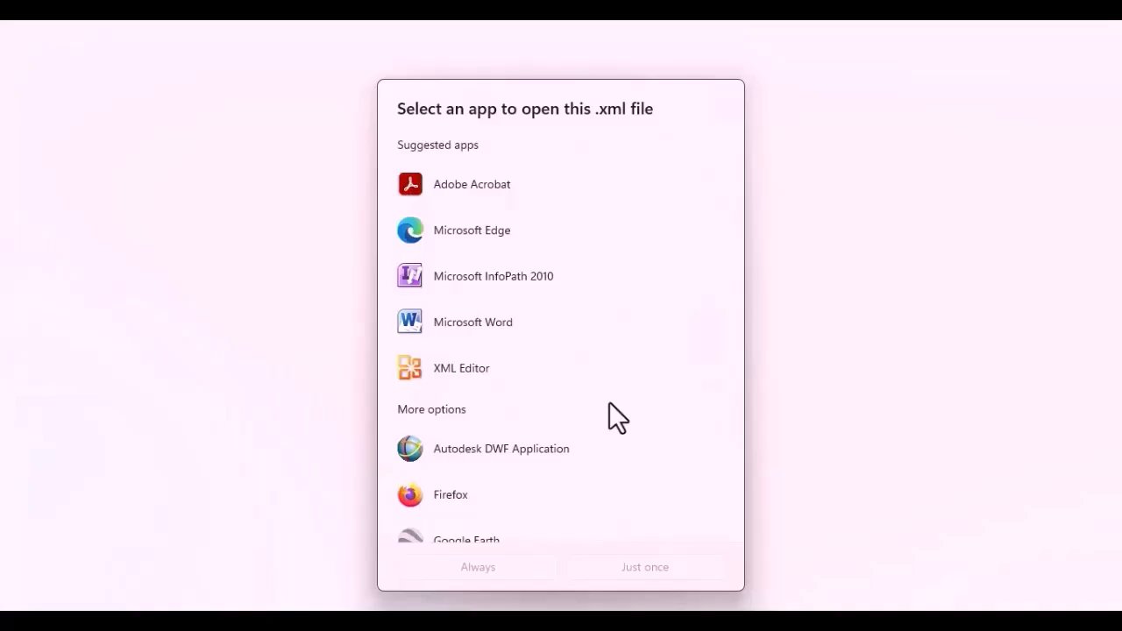
scroll(612, 398, "down", 5)
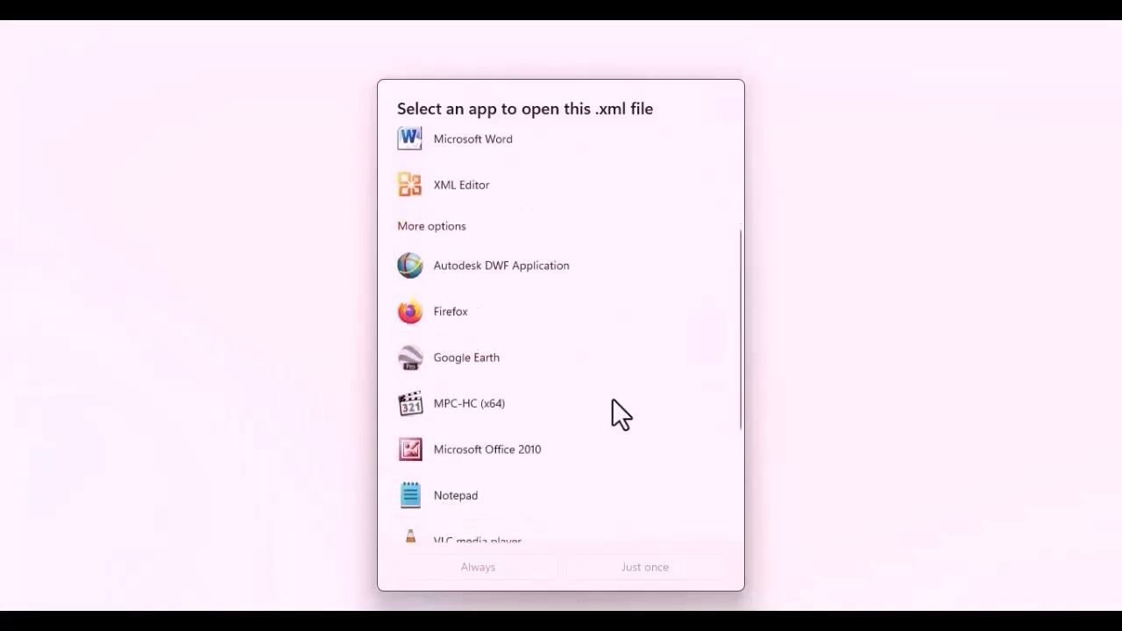
scroll(611, 398, "down", 2)
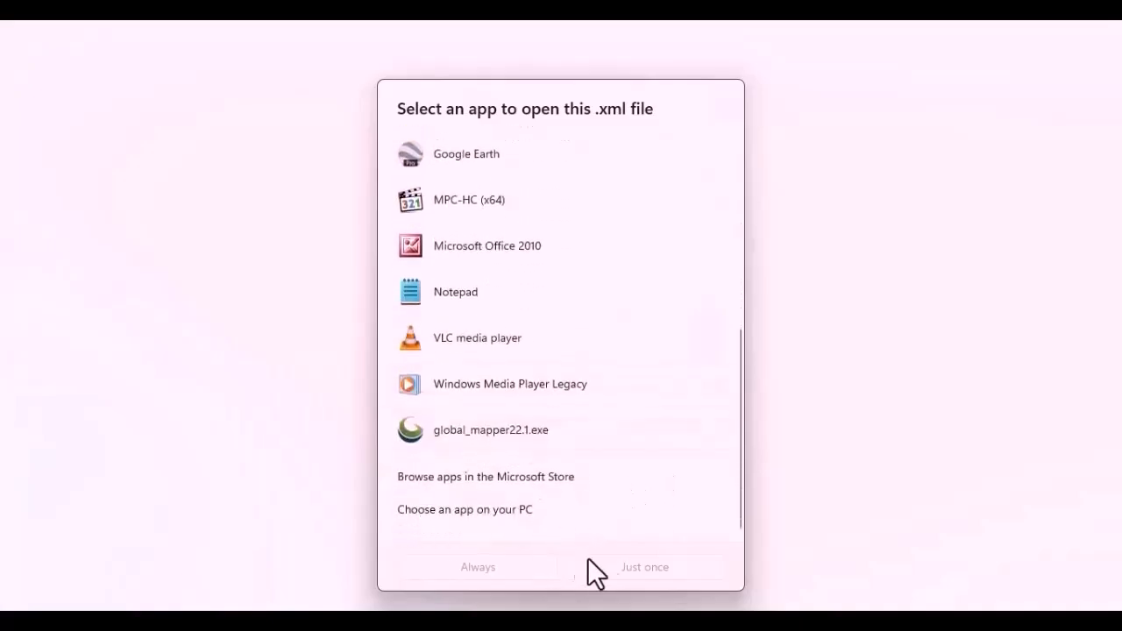
scroll(555, 279, "up", 7)
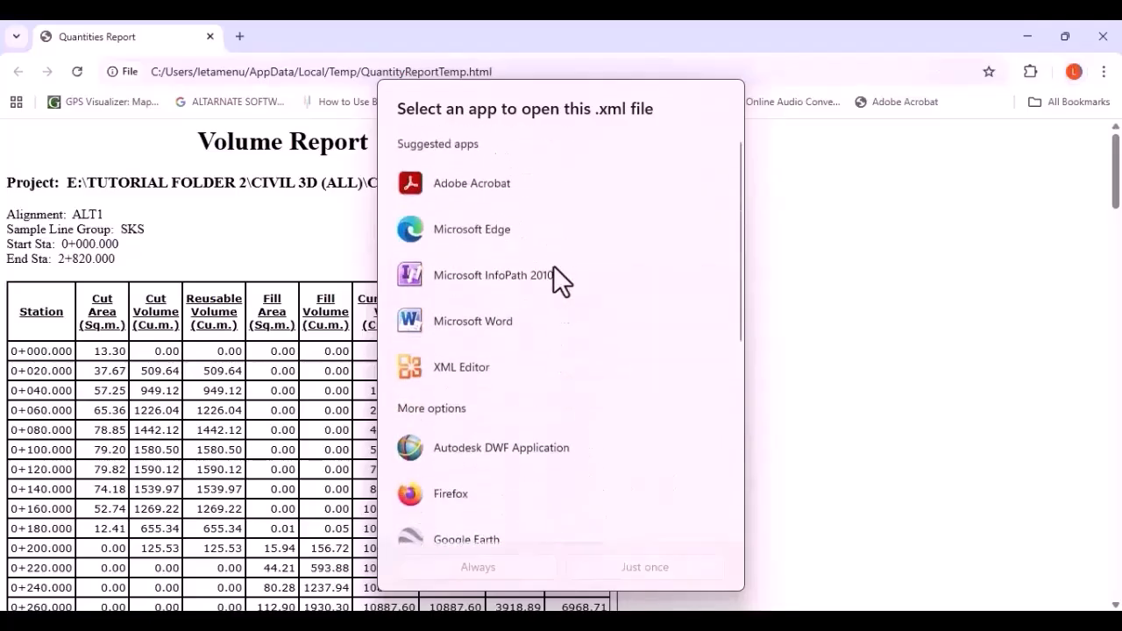
left_click(1013, 220)
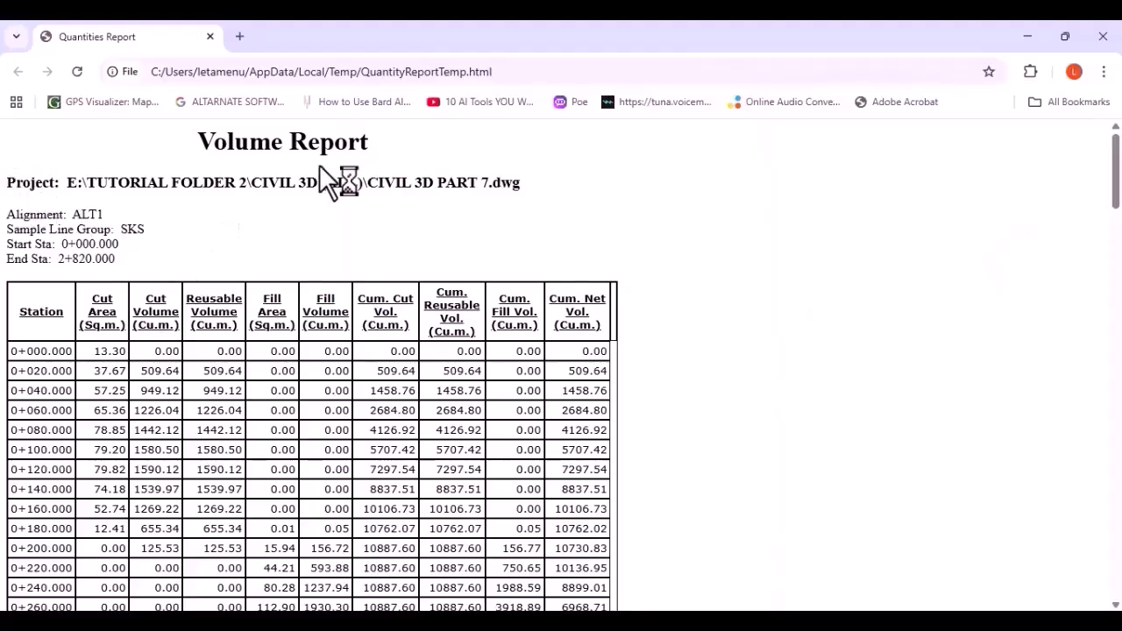
Copy the whole volume report, from its heading through station 2+820.000, and clear the selection.
left_click_drag(392, 552, 605, 605)
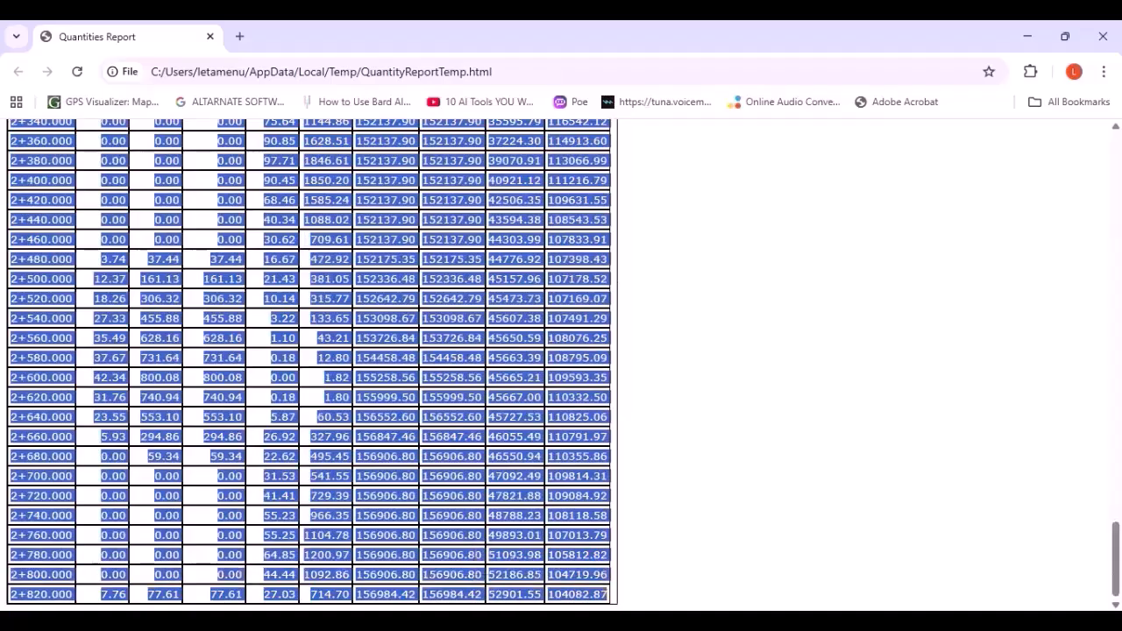
right_click(391, 286)
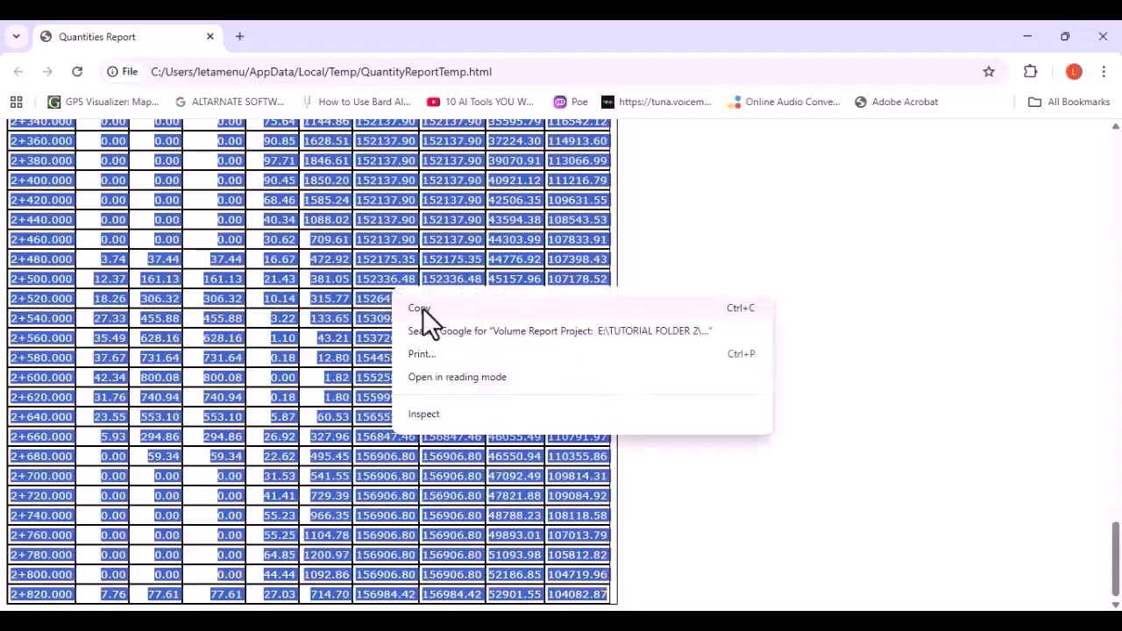
left_click(422, 308)
scroll(404, 314, "up", 15)
scroll(403, 315, "up", 10)
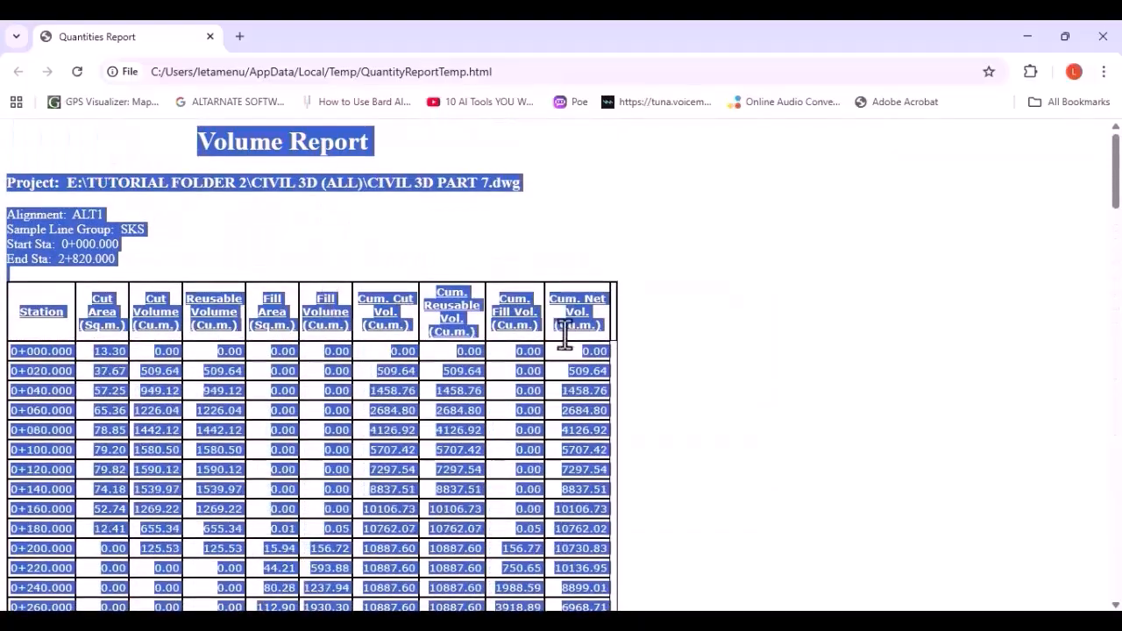
left_click(761, 307)
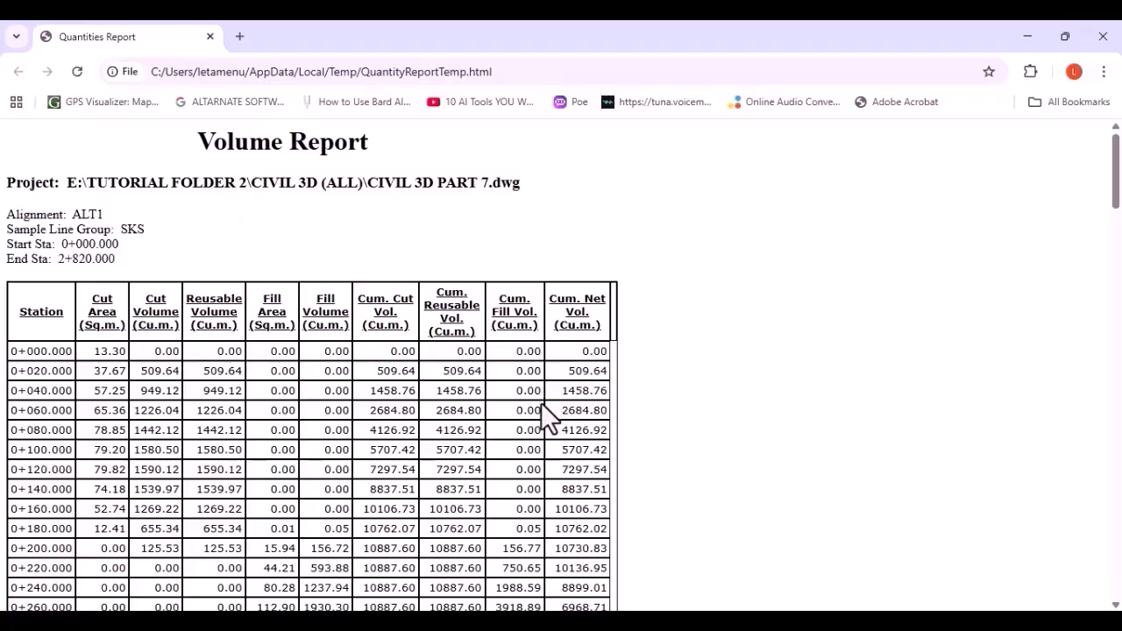
Copy the entire volume report again, from its heading through station 2+820.000.
scroll(528, 428, "down", 8)
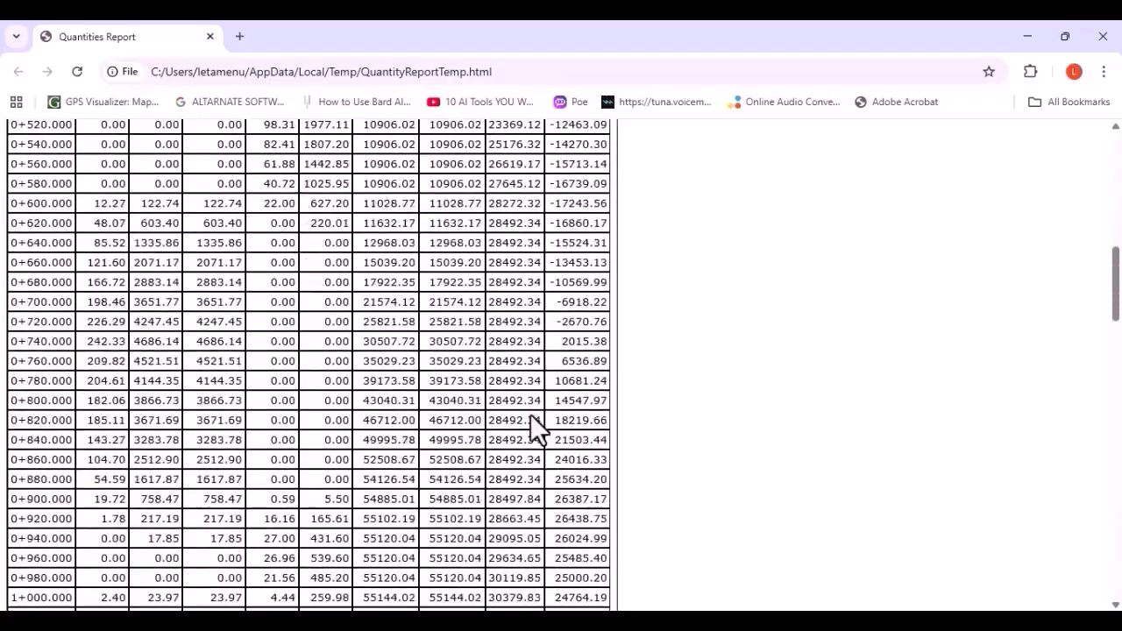
scroll(530, 415, "down", 15)
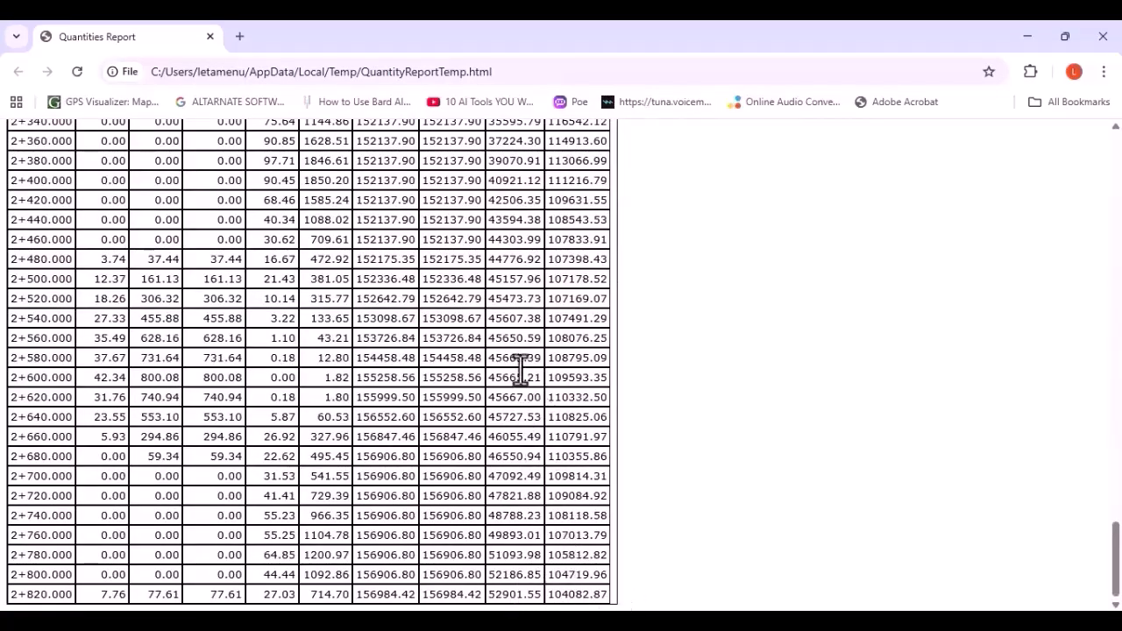
scroll(522, 377, "up", 4)
scroll(516, 373, "up", 20)
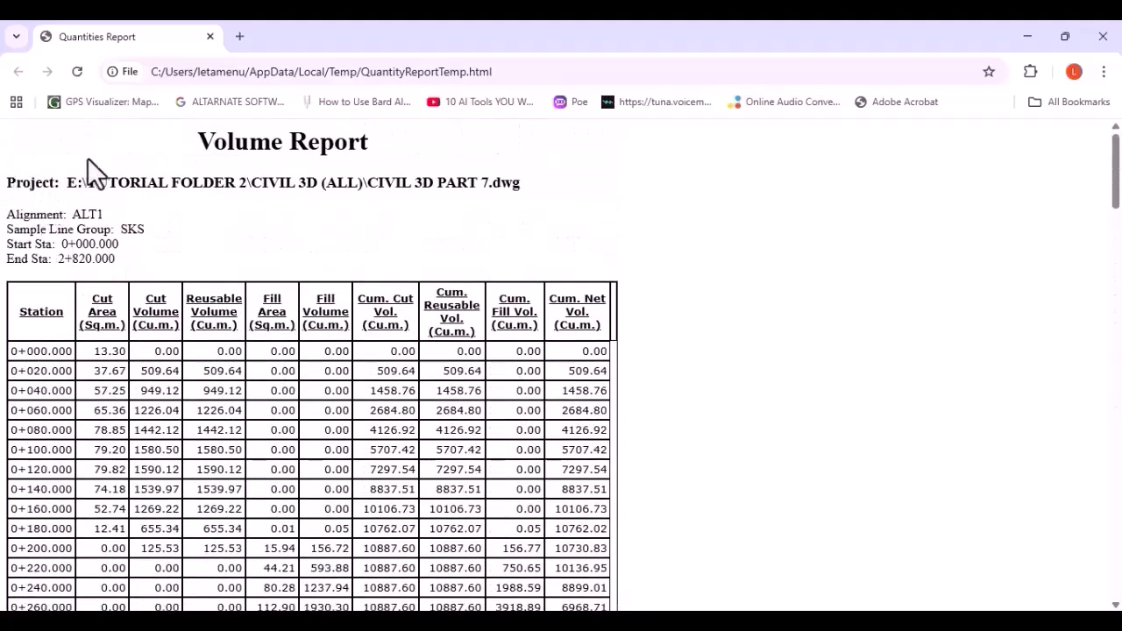
left_click_drag(131, 131, 609, 605)
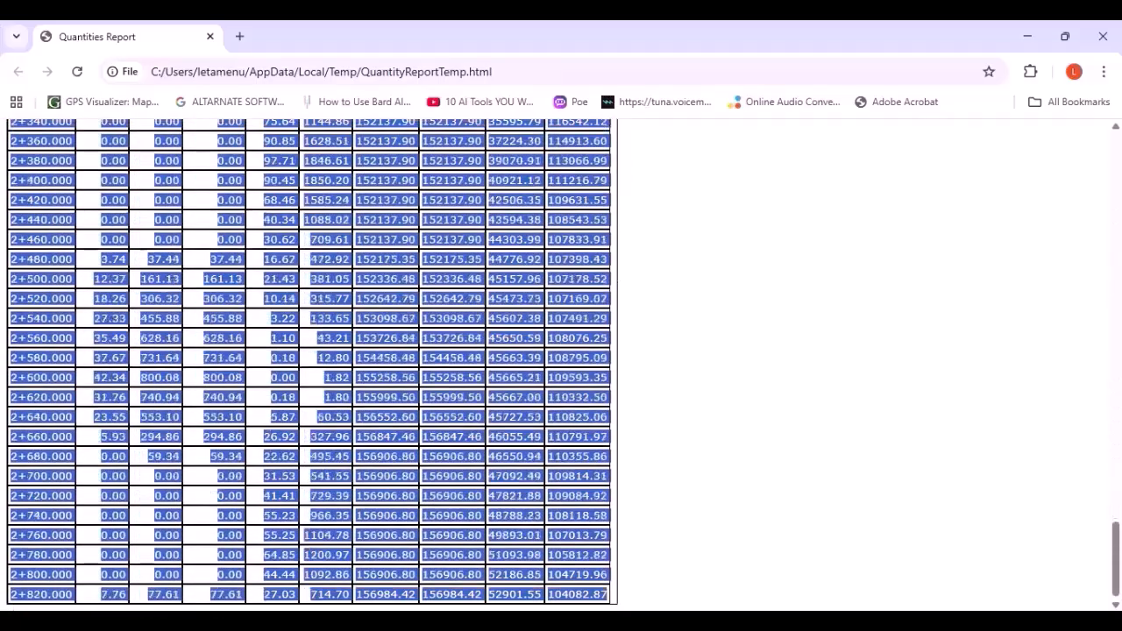
right_click(385, 342)
left_click(420, 351)
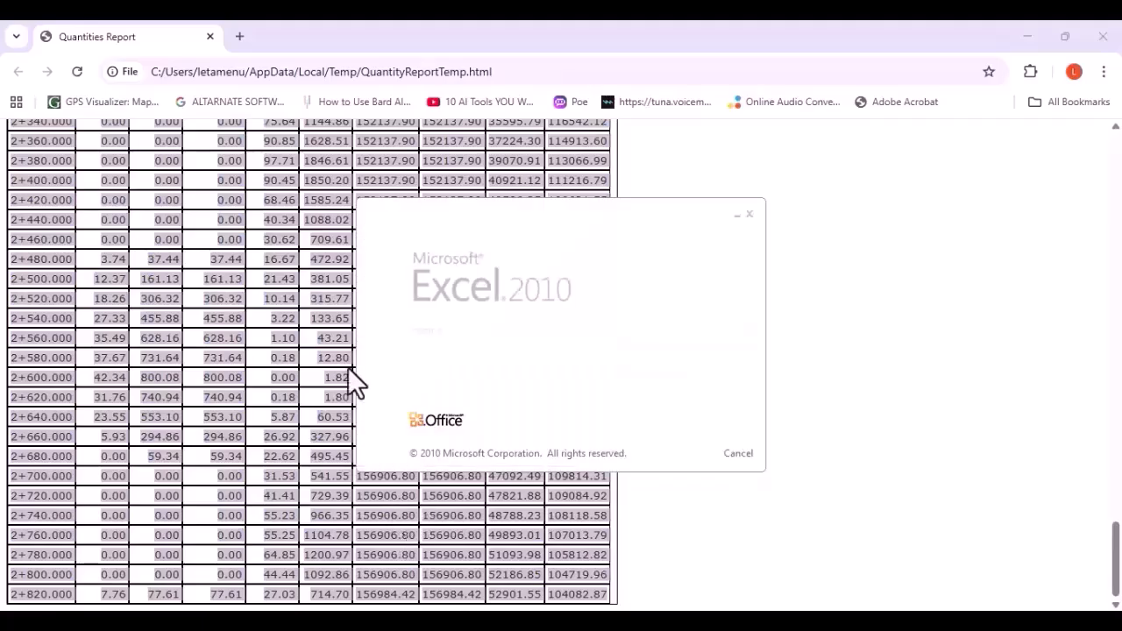
Switch to Excel, paste the volume report at A1 of Sheet1 matching destination formatting, and go to Sheet2.
right_click(50, 179)
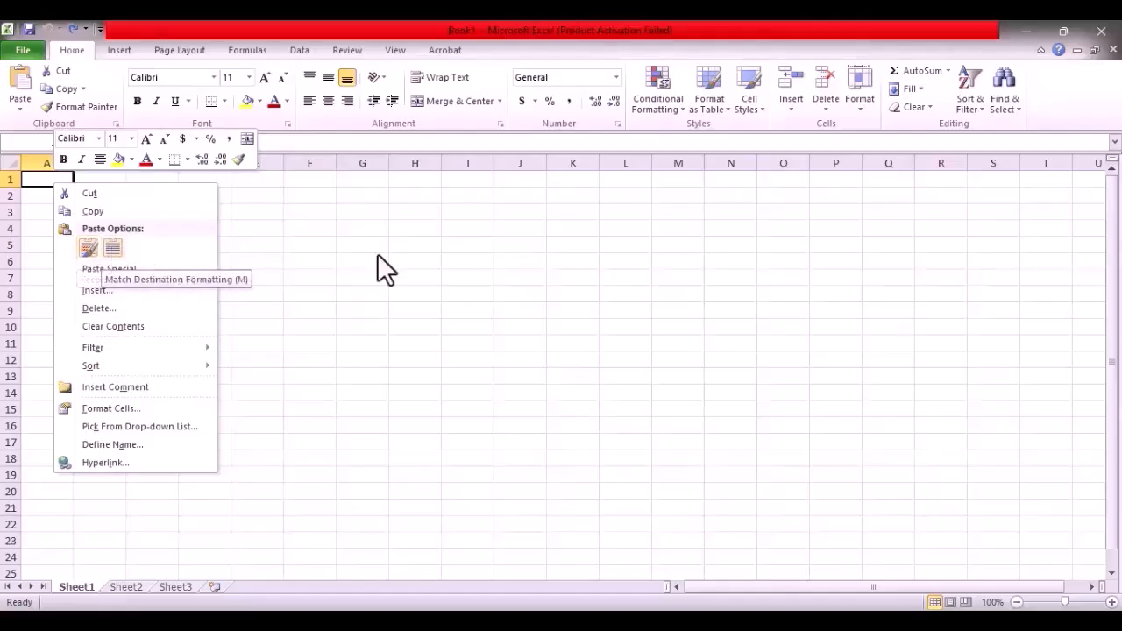
left_click(112, 248)
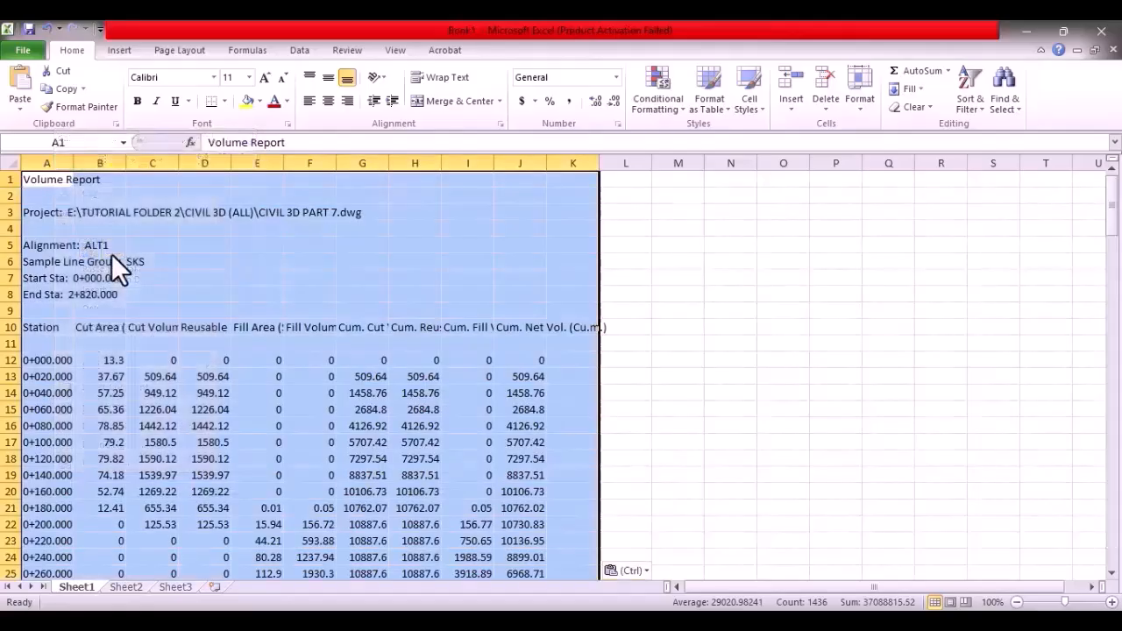
left_click(668, 309)
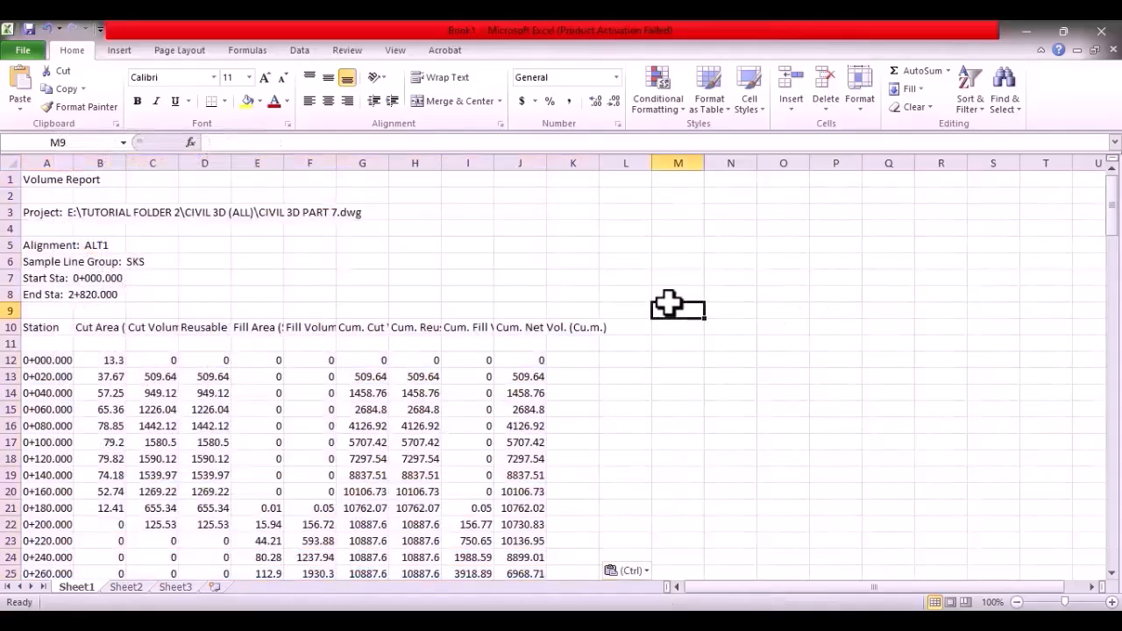
left_click(126, 587)
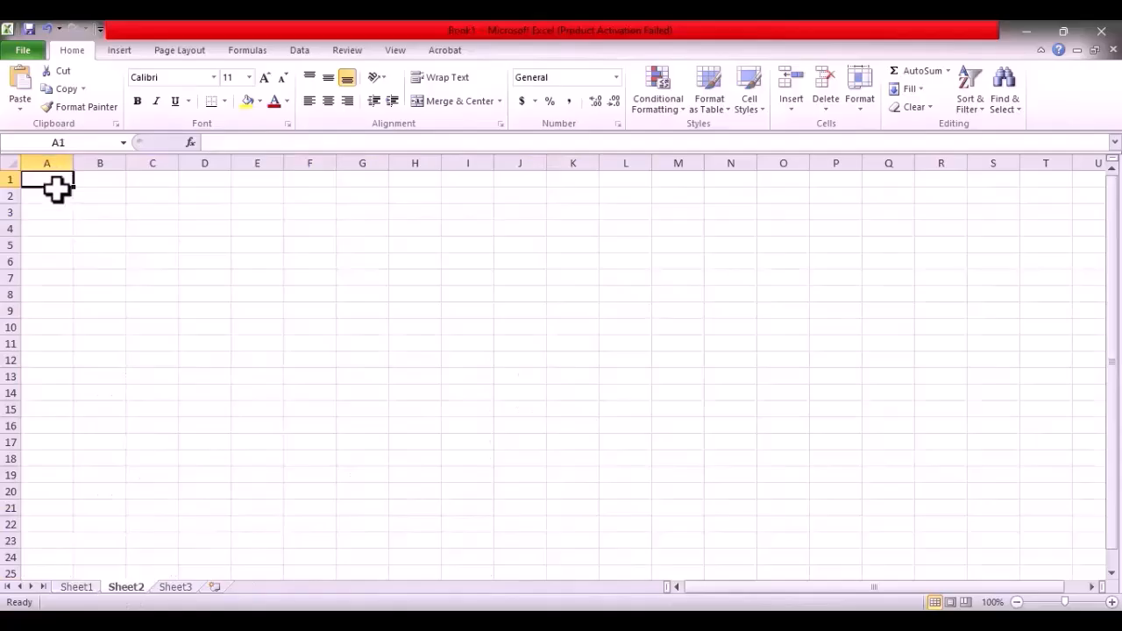
right_click(56, 181)
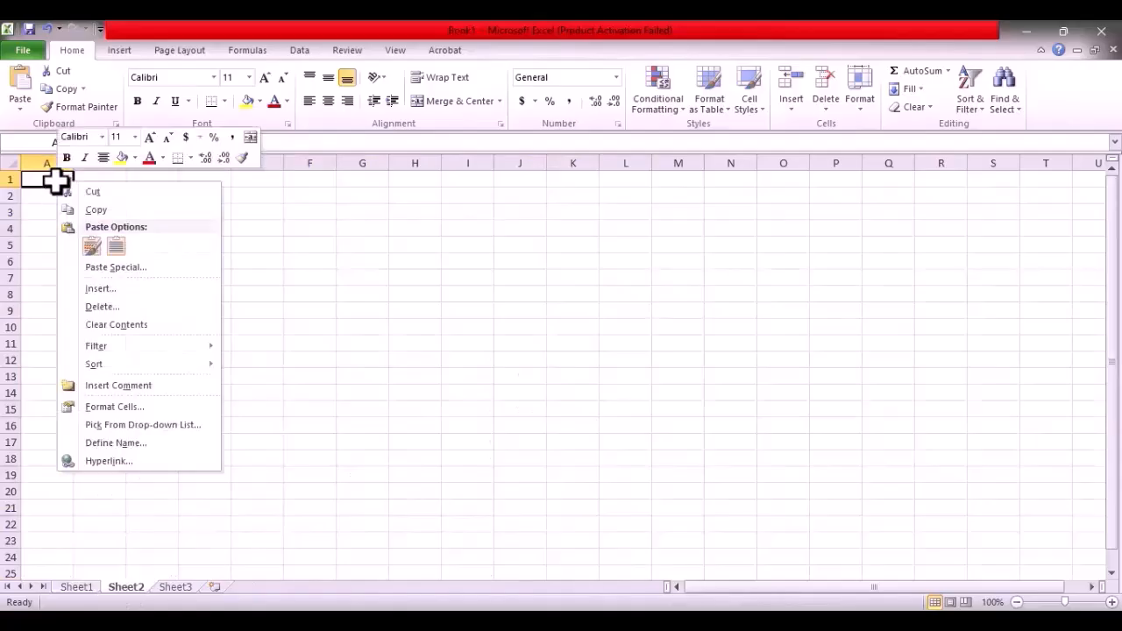
left_click(91, 246)
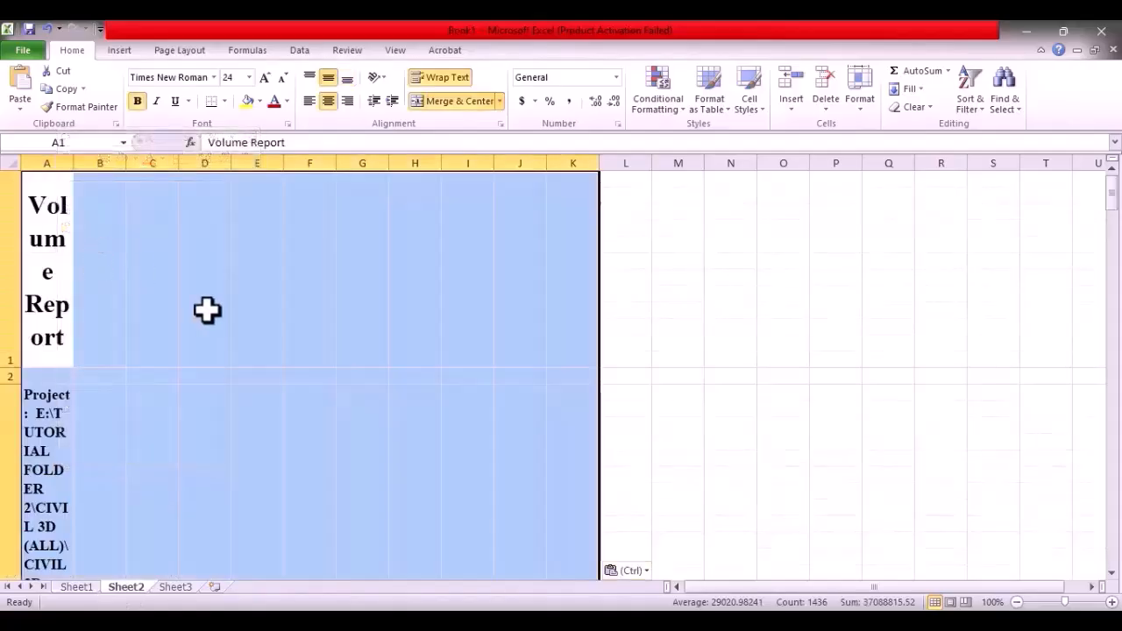
left_click(46, 28)
Paste the volume report at A1 of Sheet2, matching the destination formatting.
right_click(47, 176)
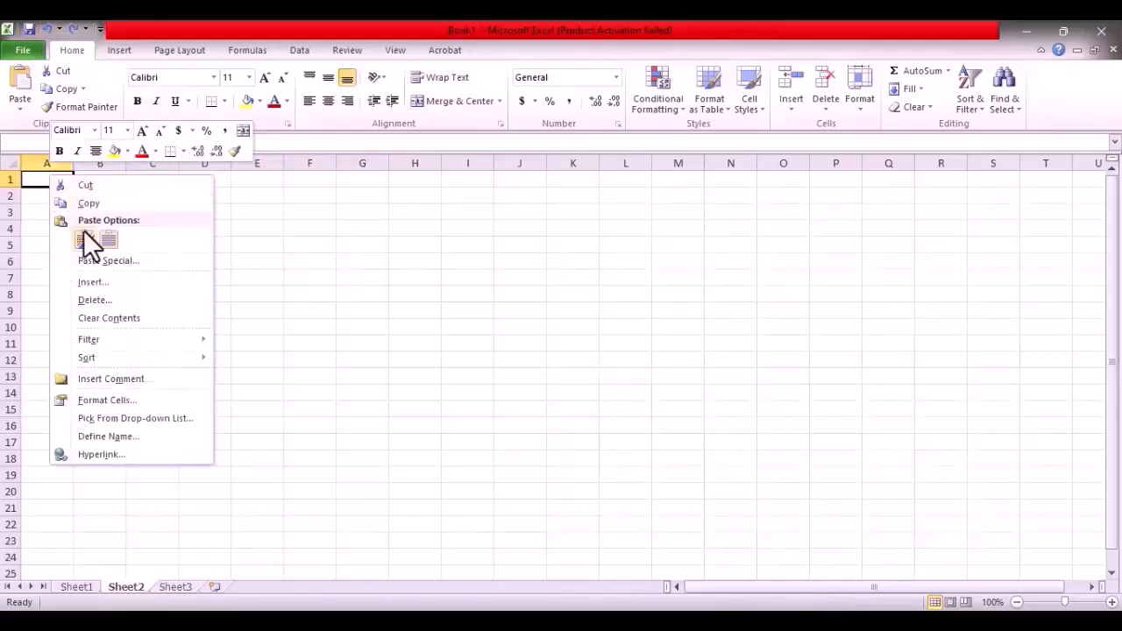
left_click(110, 239)
left_click(362, 261)
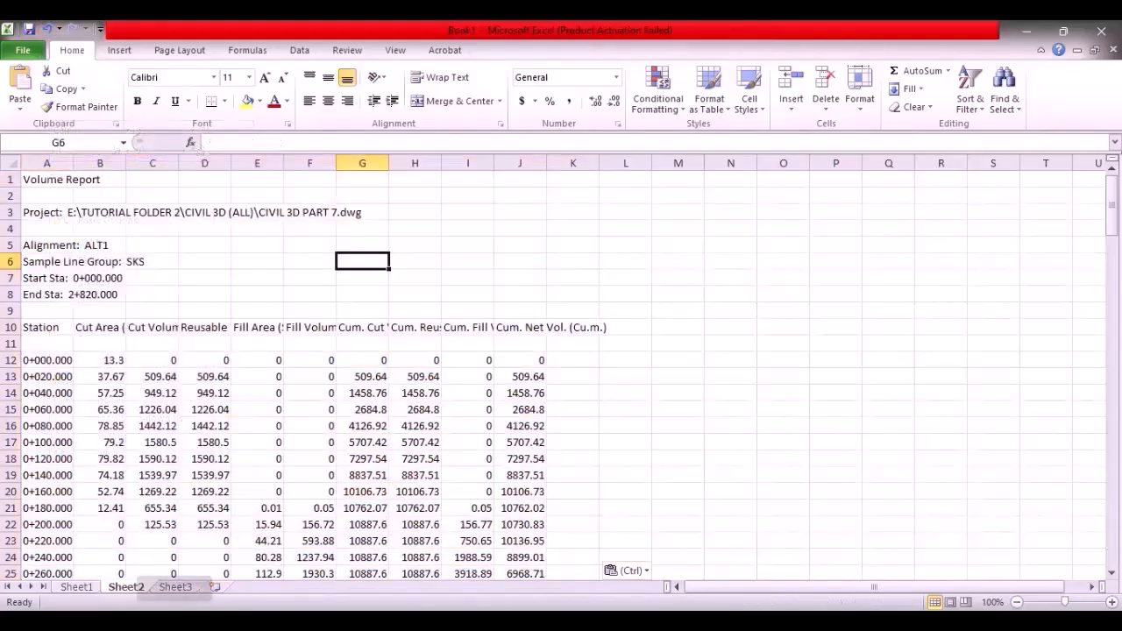
Return to Sheet1 and look over the pasted report's heading rows and station table.
left_click(76, 586)
scroll(267, 449, "down", 5)
scroll(263, 445, "up", 5)
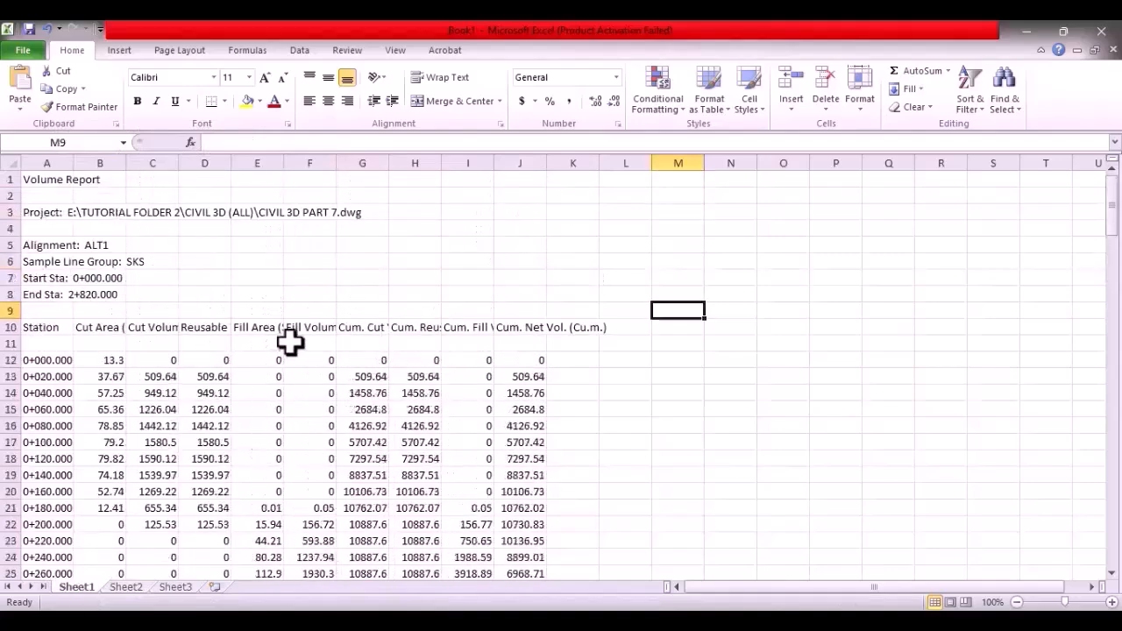
left_click_drag(42, 179, 451, 313)
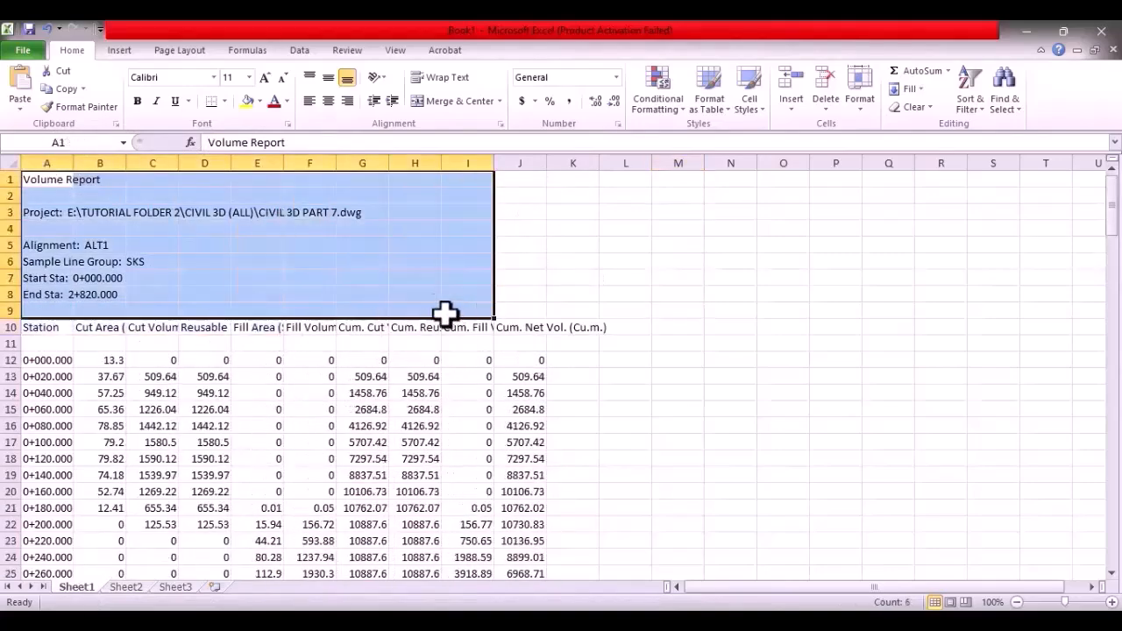
left_click(415, 278)
scroll(374, 418, "down", 4)
scroll(376, 414, "up", 3)
scroll(375, 414, "up", 1)
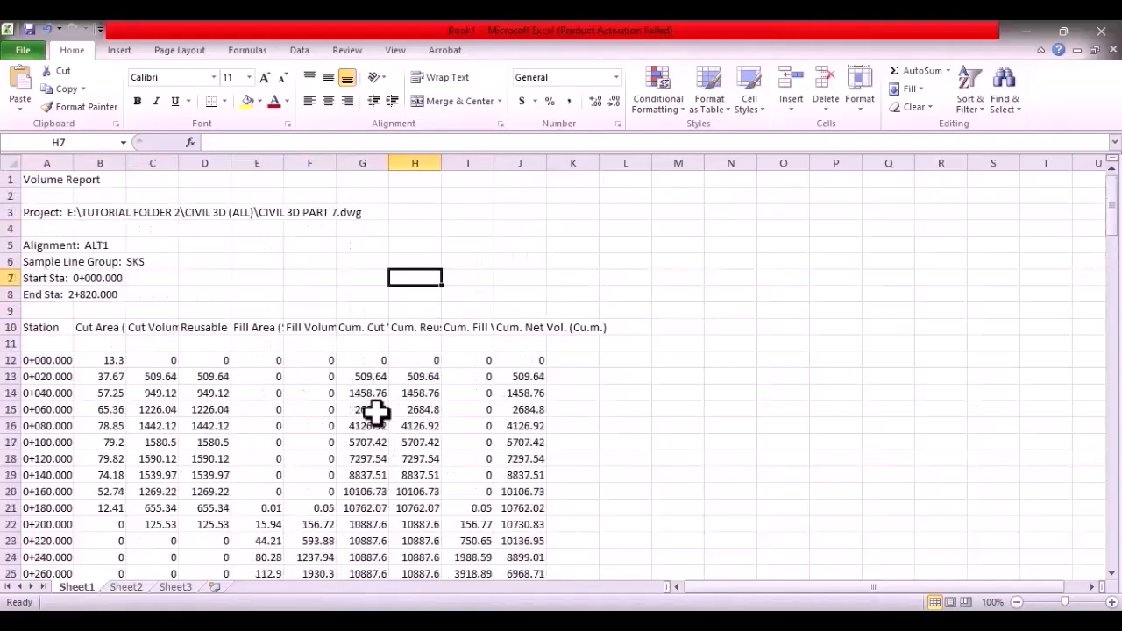
Apply borders to all cells of the station table, A12 through row 153 of column J, and check the rows.
left_click_drag(47, 359, 519, 601)
right_click(420, 487)
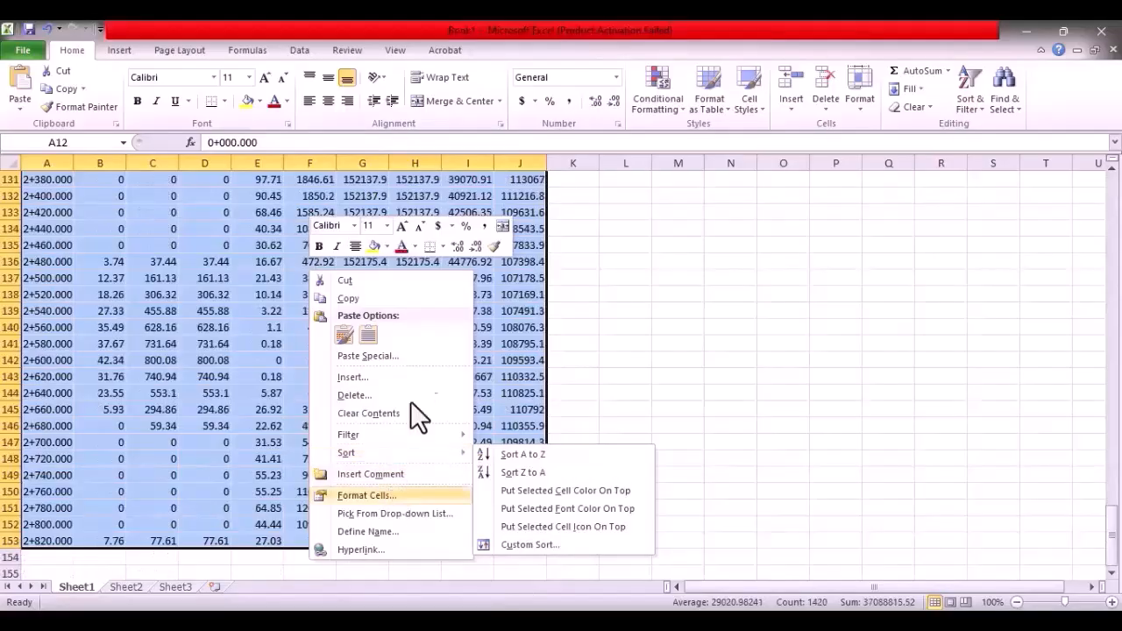
left_click(397, 495)
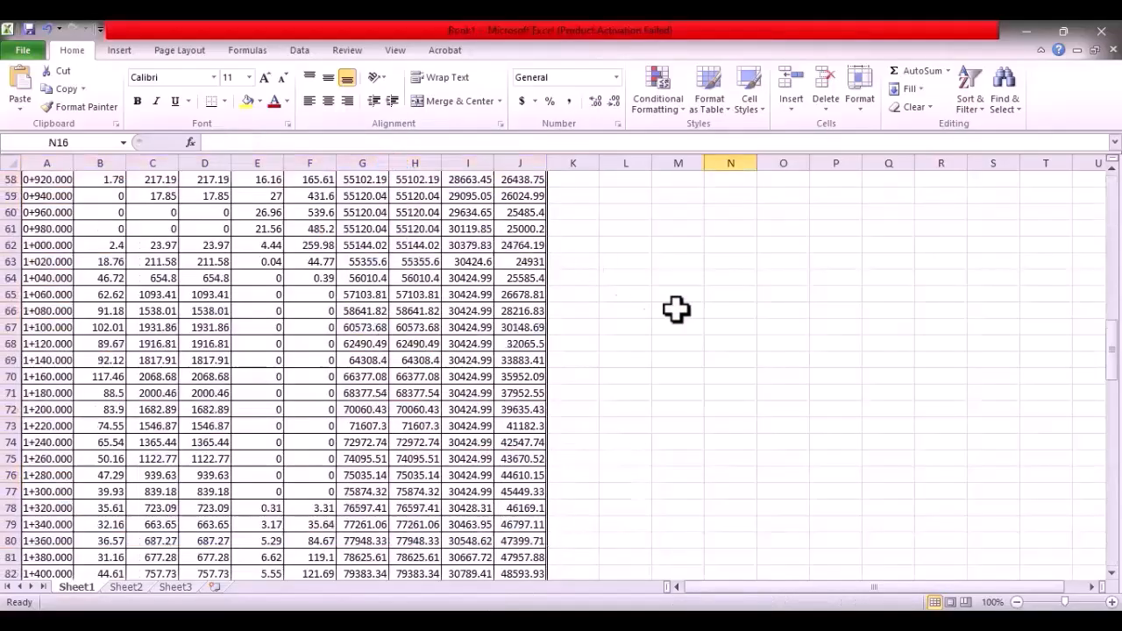
scroll(675, 311, "down", 8)
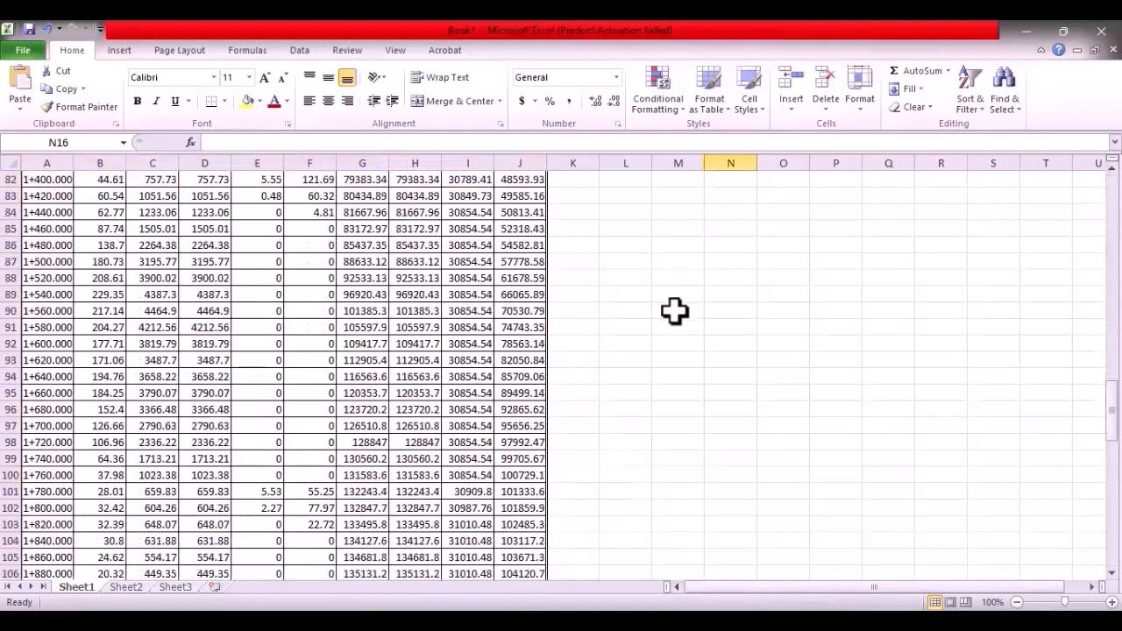
scroll(675, 311, "down", 13)
Switch back to Civil 3D and open Compute Materials for sample line group SKS to view the available quantity takeoff criteria.
mouse_move(496, 618)
left_click(496, 524)
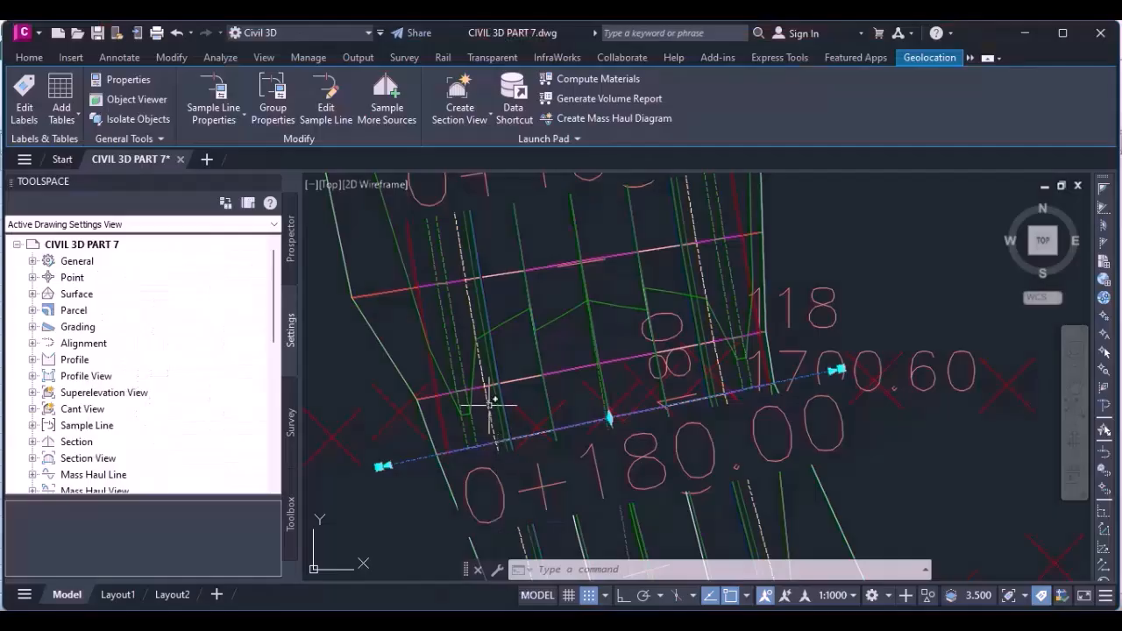
scroll(548, 347, "down", 5)
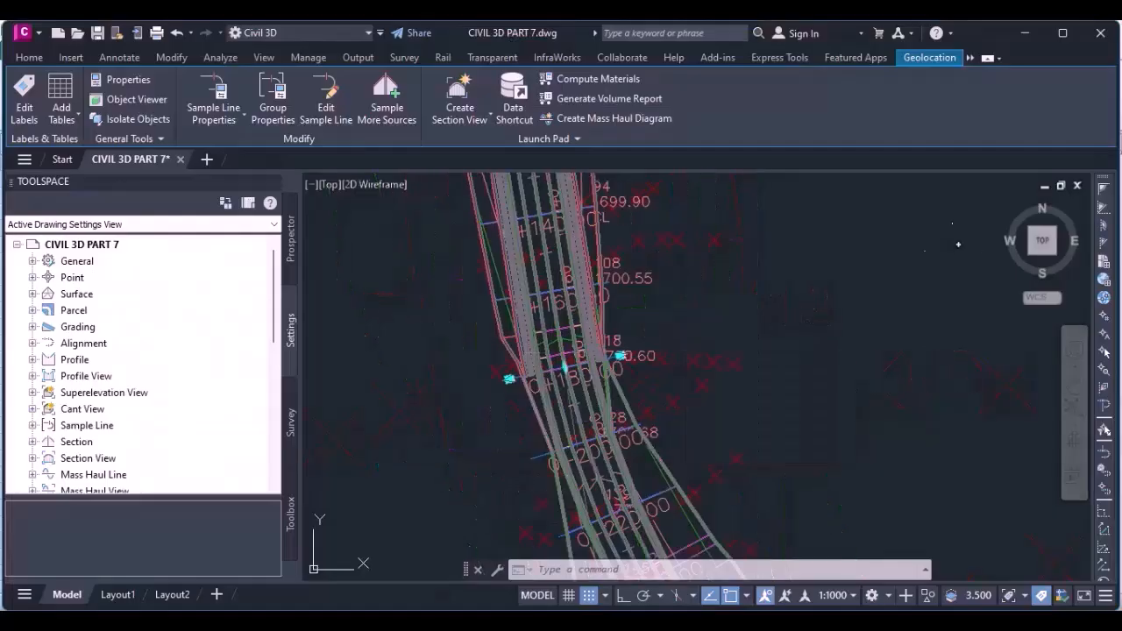
key("Escape")
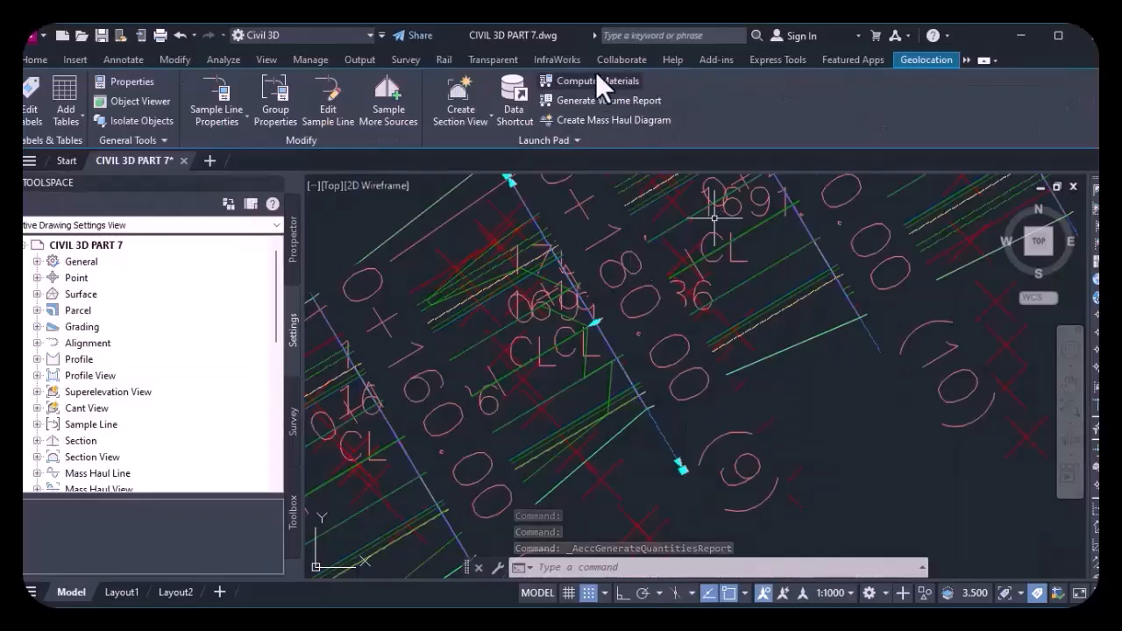
left_click(602, 81)
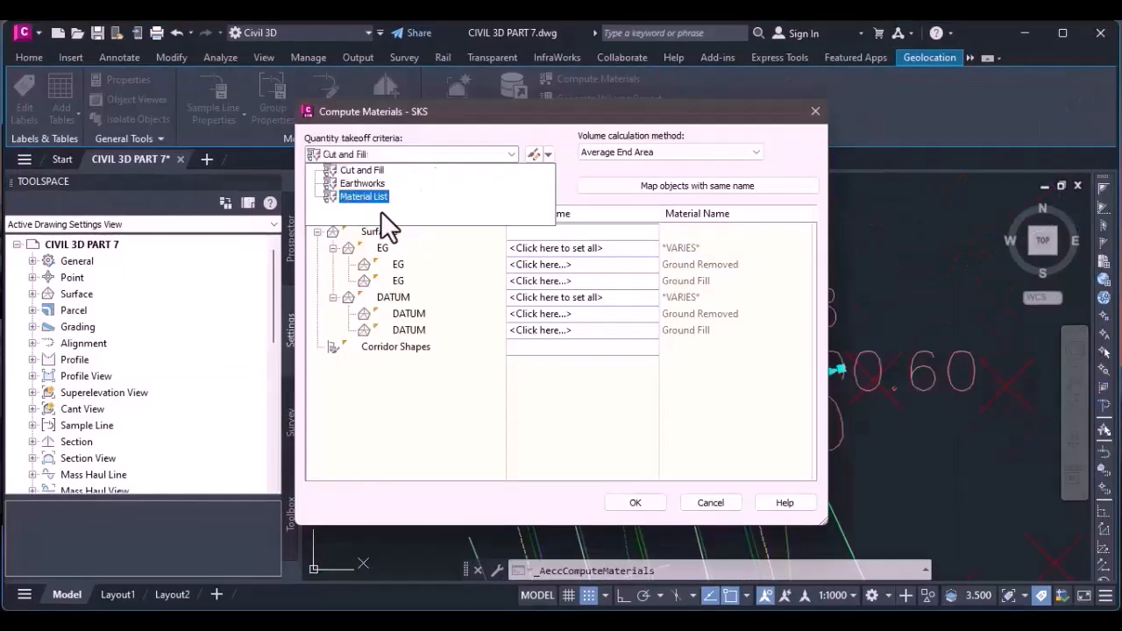
left_click(389, 208)
left_click(381, 185)
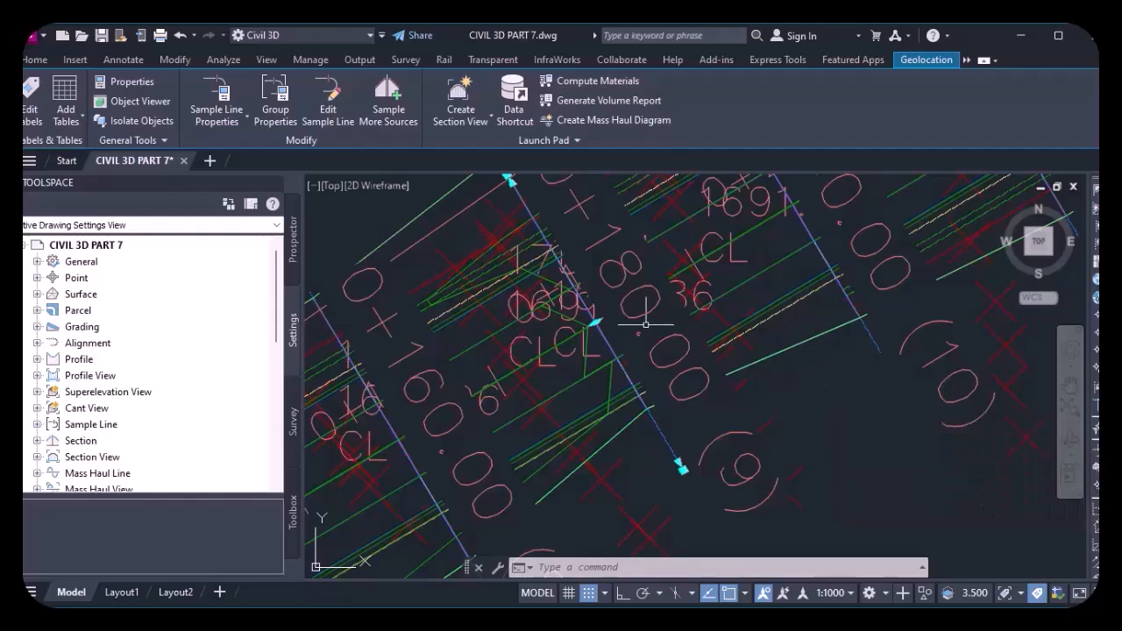
Expand the Quantity Takeoff collection in the drawing settings to view its criteria, table style and command folders.
scroll(162, 390, "down", 2)
scroll(162, 394, "down", 5)
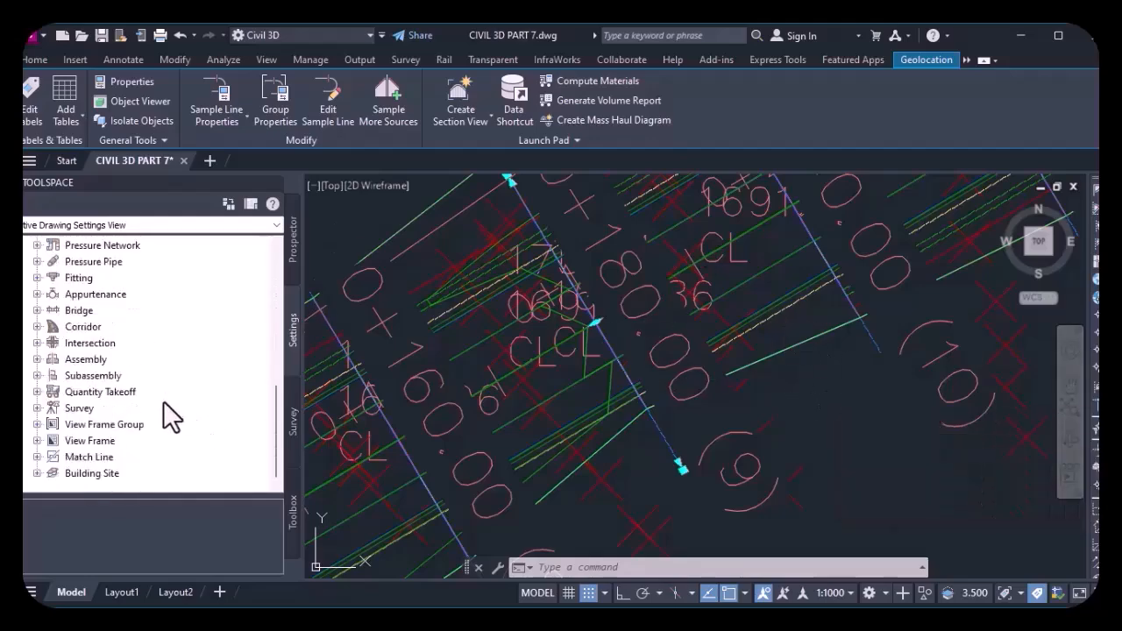
left_click(36, 392)
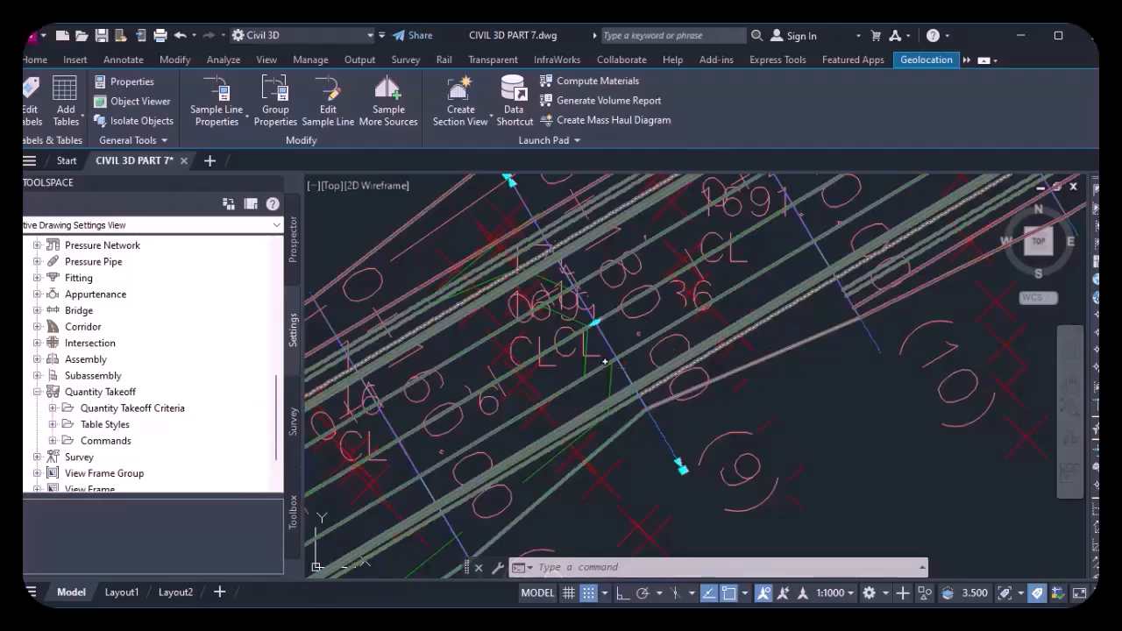
scroll(599, 368, "down", 2)
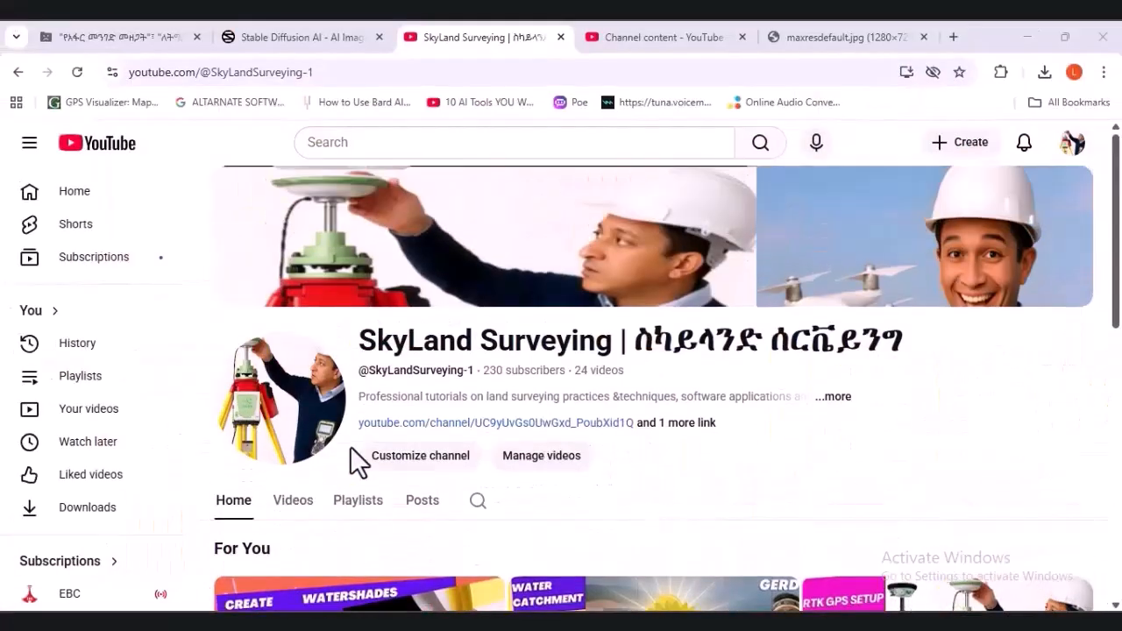
Browse the SkyLand Surveying YouTube channel's home page, examining its For You videos and created playlists.
scroll(325, 463, "down", 6)
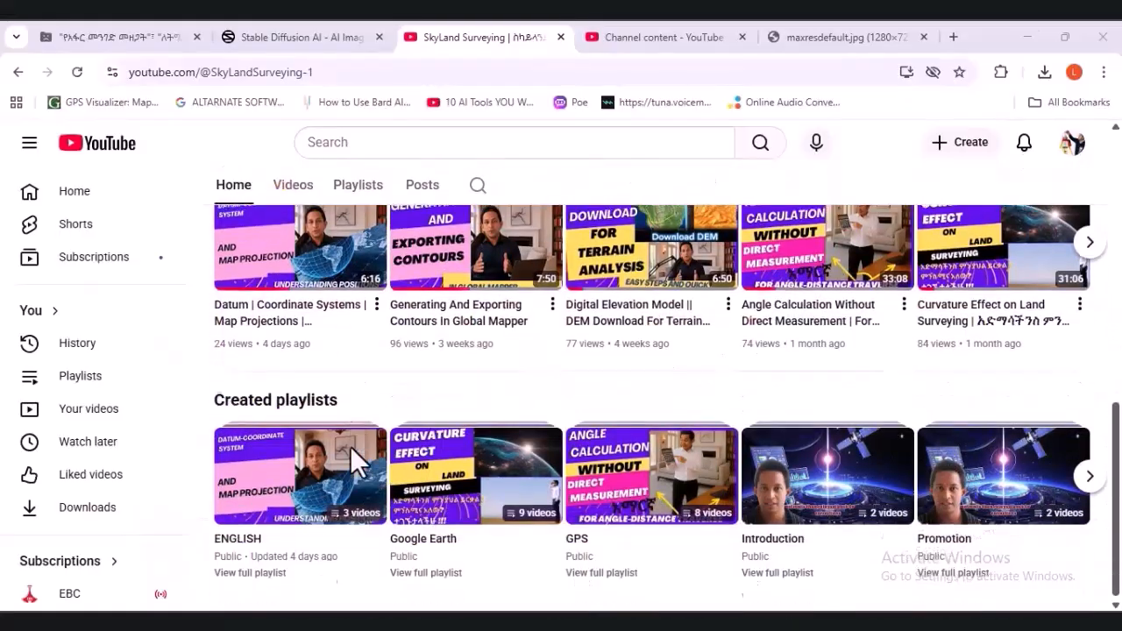
scroll(350, 446, "up", 6)
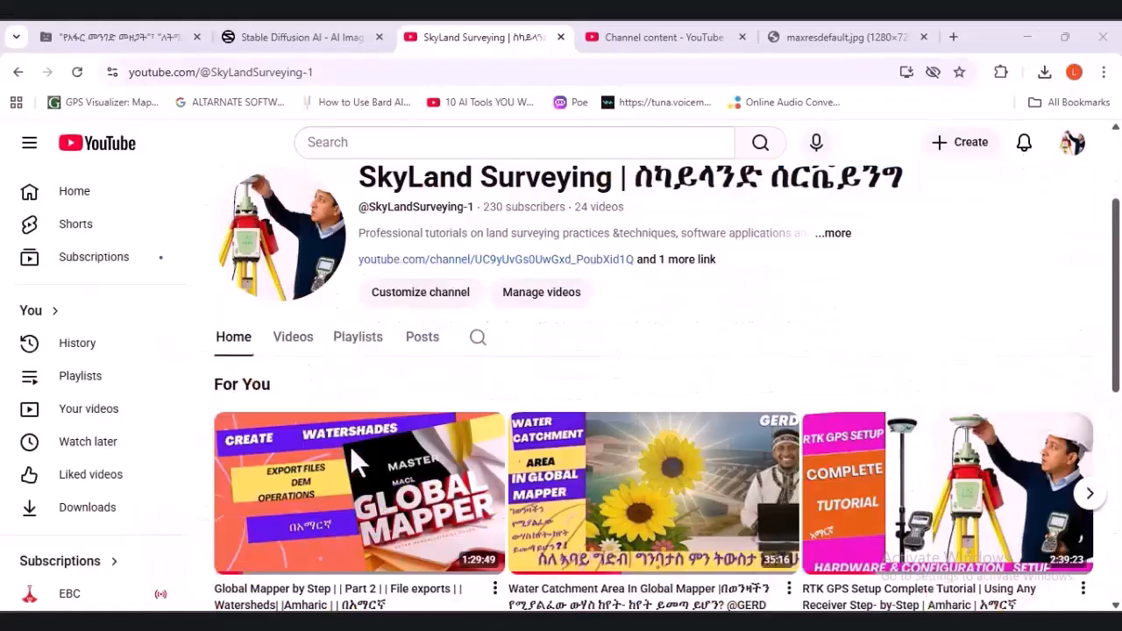
left_click(1087, 496)
left_click(1087, 496)
left_click(1087, 496)
left_click(1087, 496)
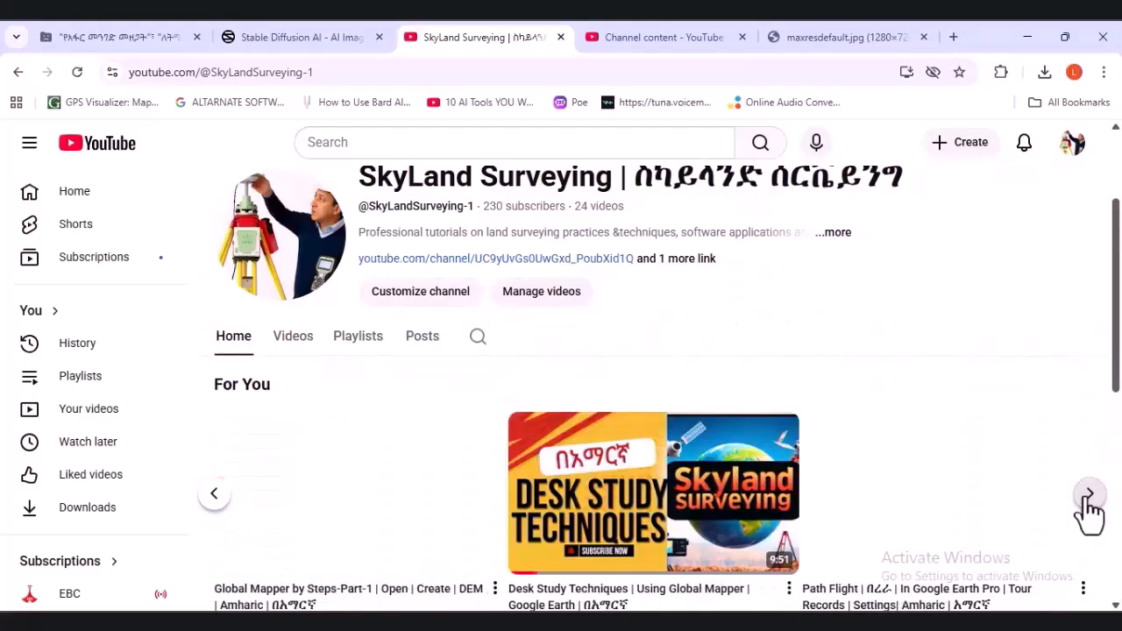
scroll(855, 539, "down", 3)
scroll(851, 538, "down", 3)
scroll(851, 538, "up", 6)
scroll(1084, 561, "up", 2)
scroll(1085, 534, "down", 2)
left_click(1086, 497)
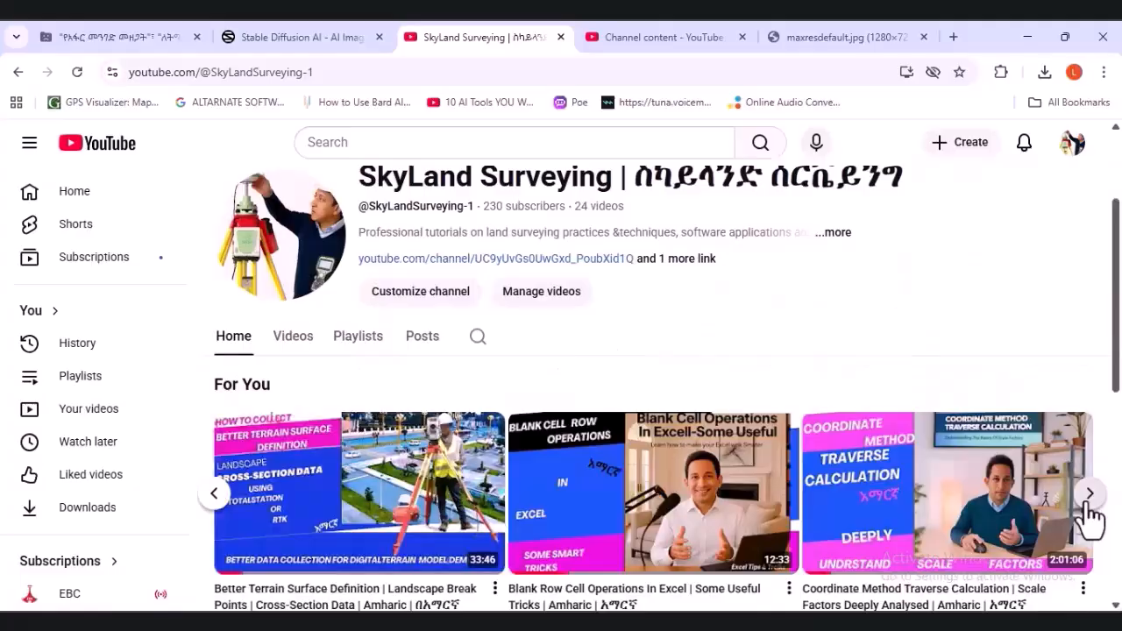